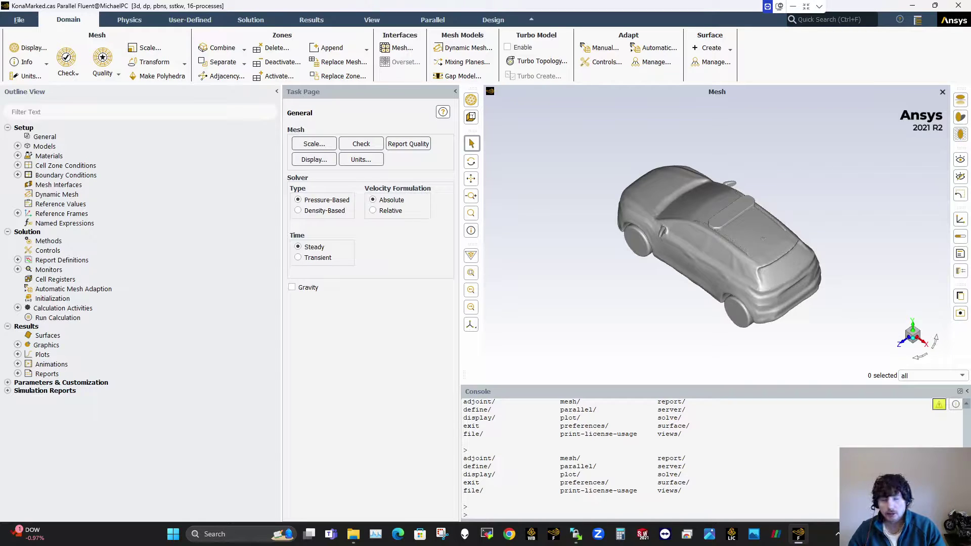
Collapse the task page and examine the car mesh from the front and side.
click(455, 91)
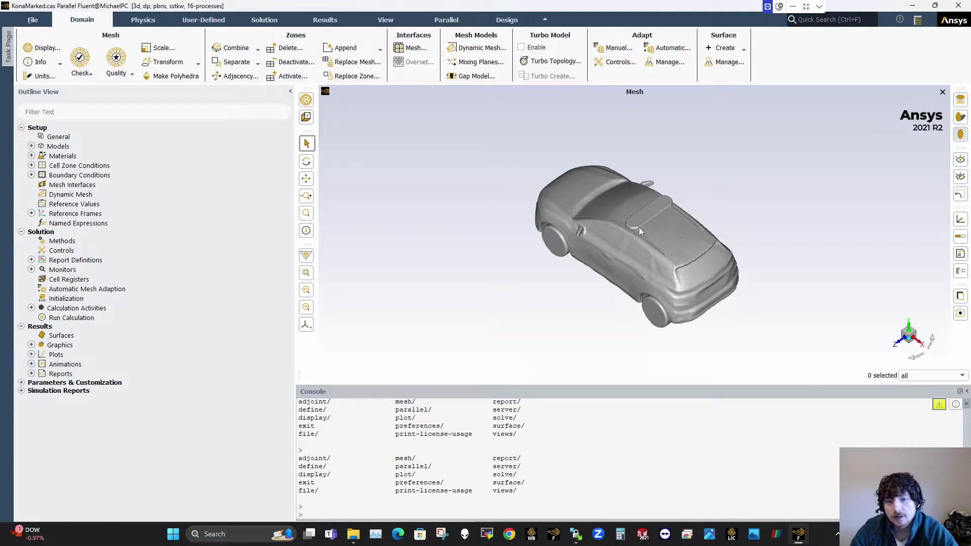
drag(669, 262, 644, 241)
scroll(645, 241, up, 2)
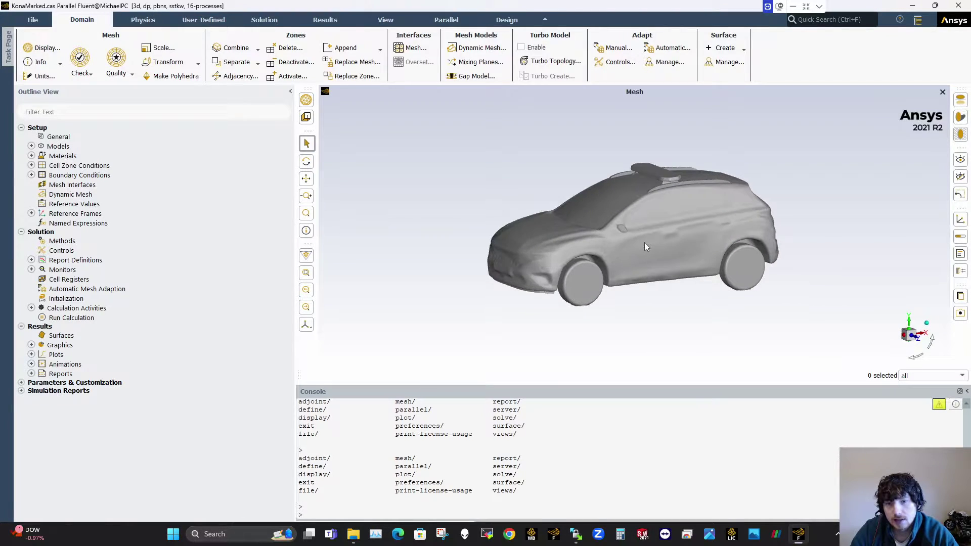
scroll(644, 242, up, 1)
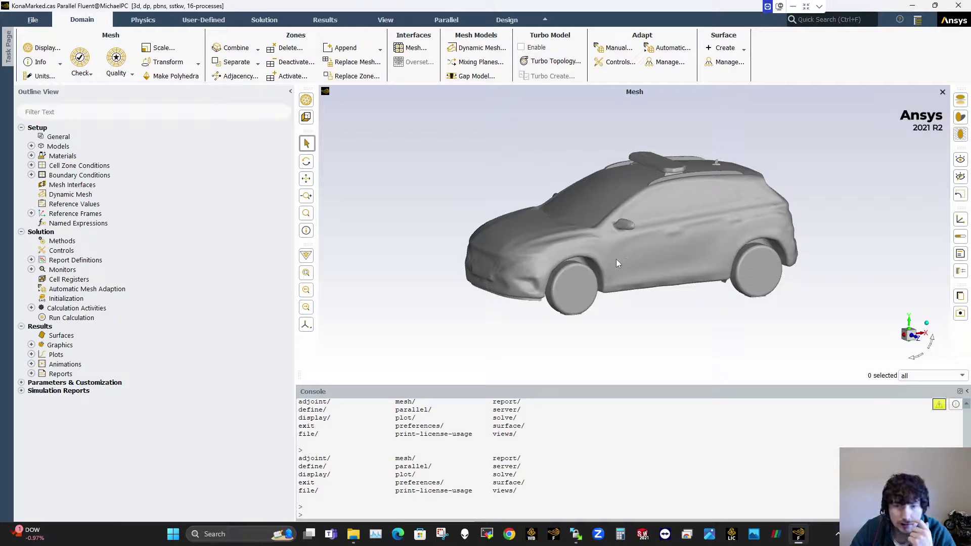
drag(586, 265, 643, 271)
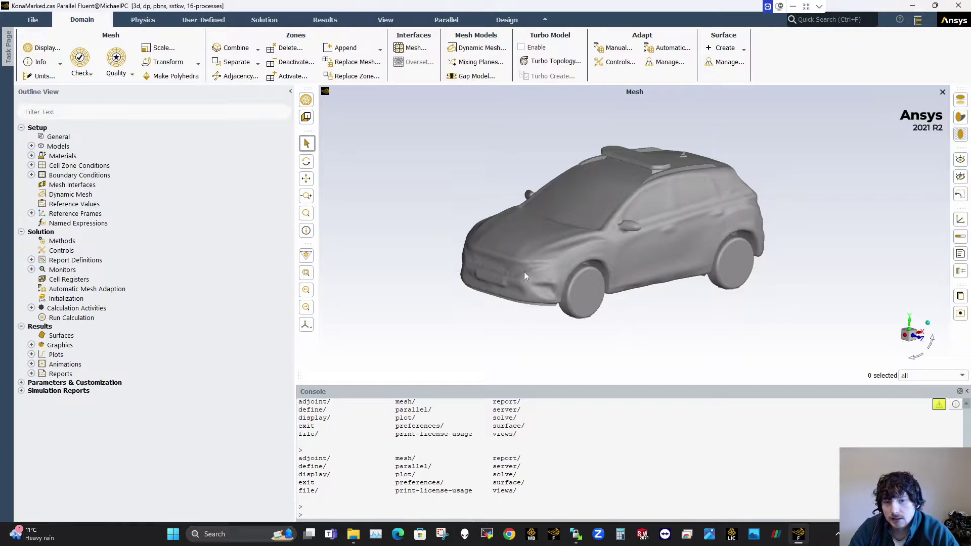
scroll(524, 275, up, 2)
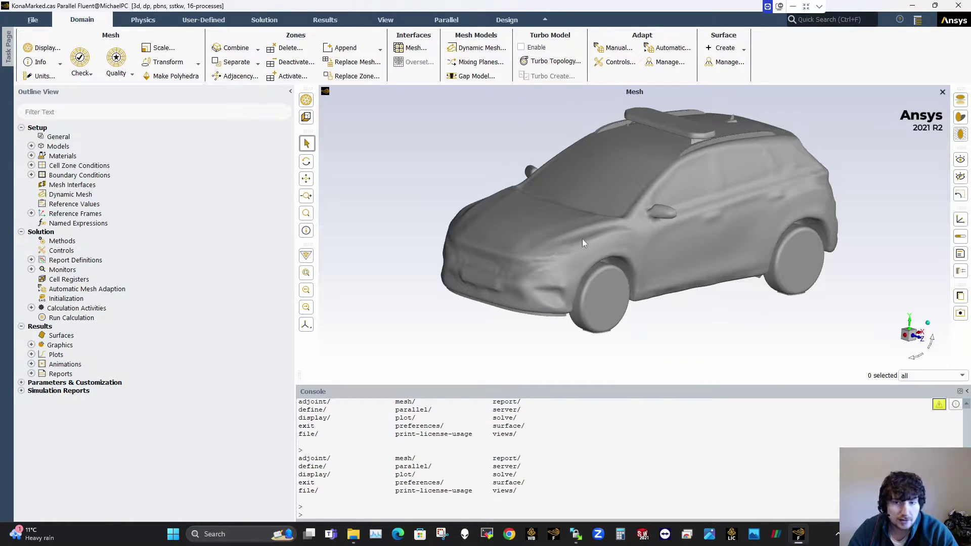
scroll(583, 239, up, 1)
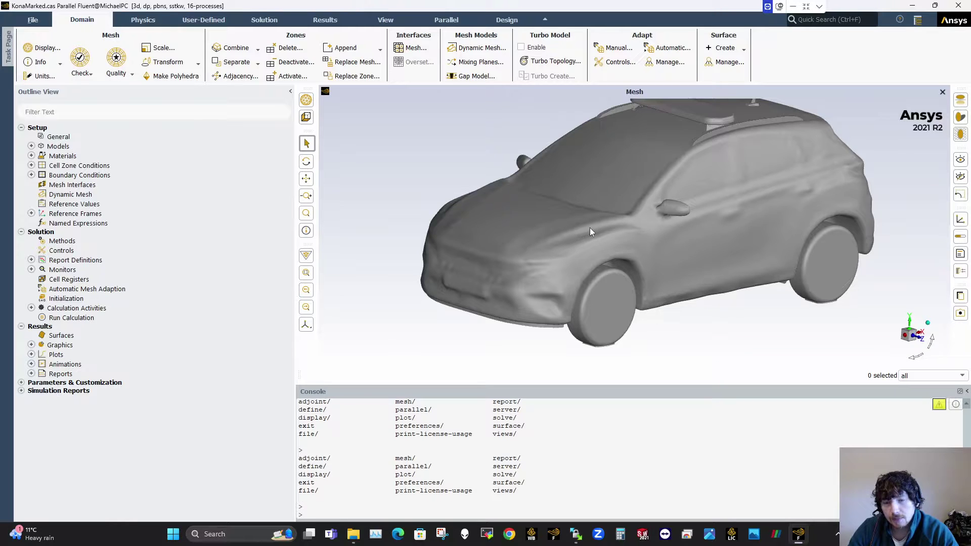
Examine the light bar, roof rails and antenna on the car mesh, as well as its overall side profile.
drag(700, 254, 579, 195)
scroll(621, 123, up, 5)
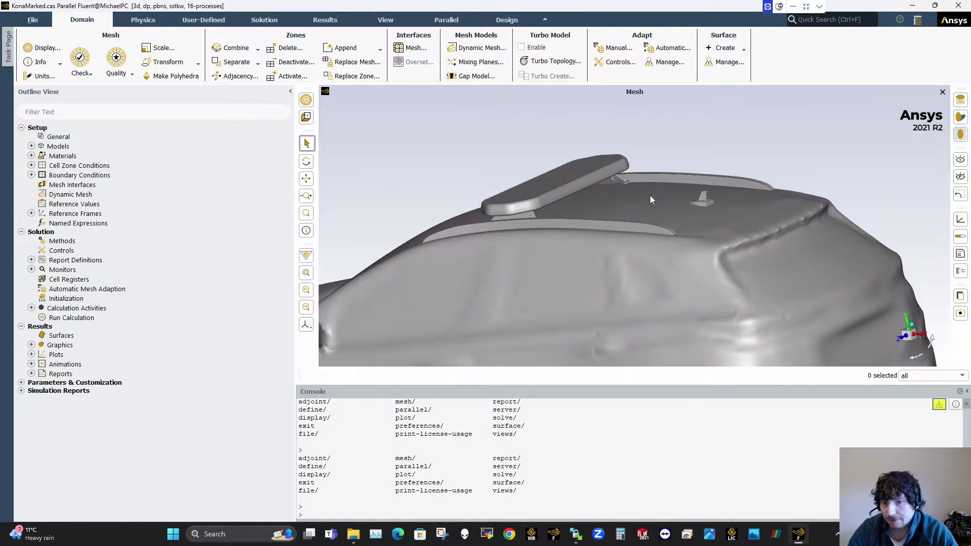
drag(650, 195, 721, 188)
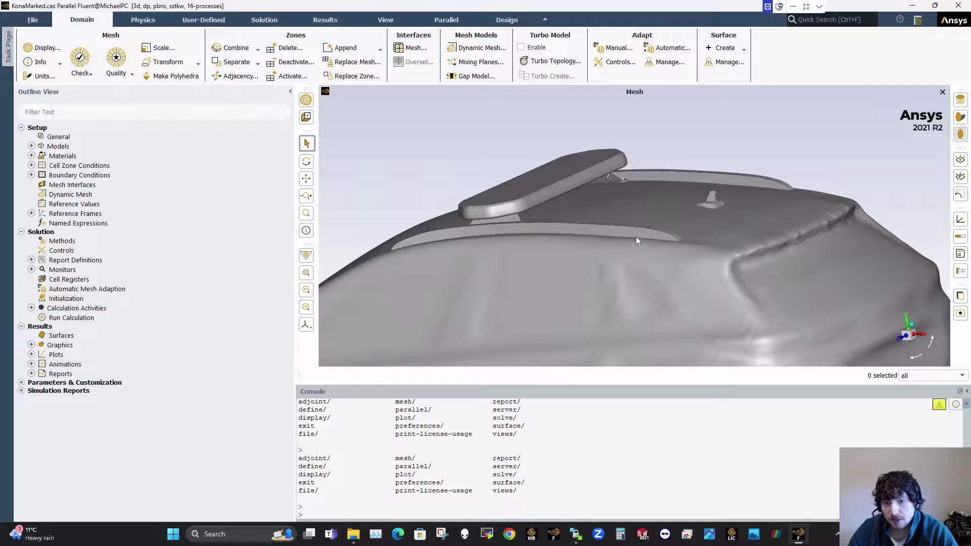
scroll(674, 239, down, 6)
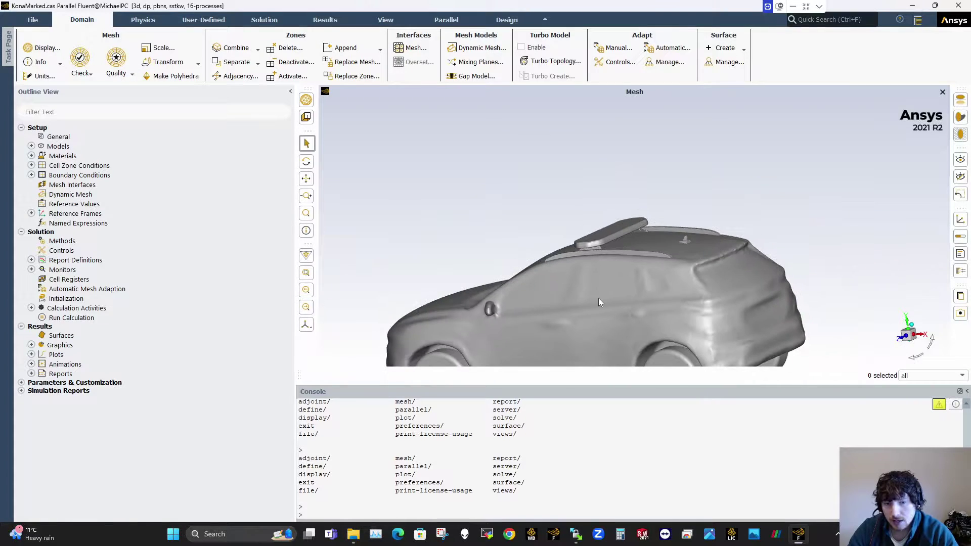
scroll(660, 290, down, 3)
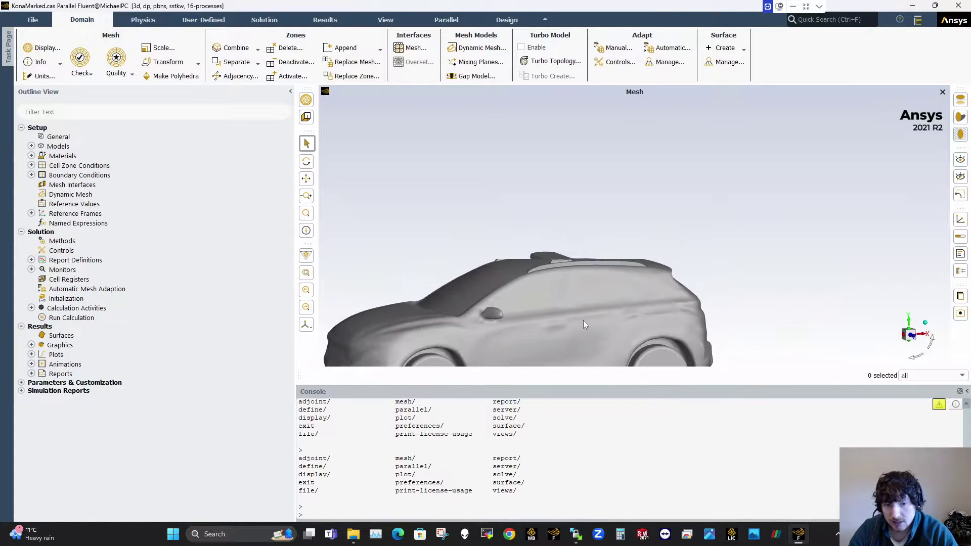
drag(614, 238, 638, 213)
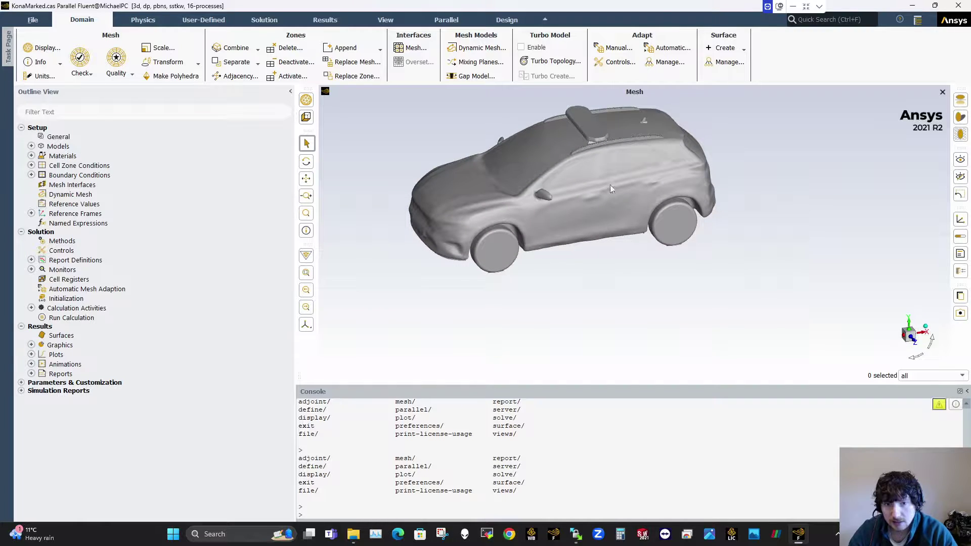
middle_drag(581, 165, 634, 216)
drag(634, 215, 605, 234)
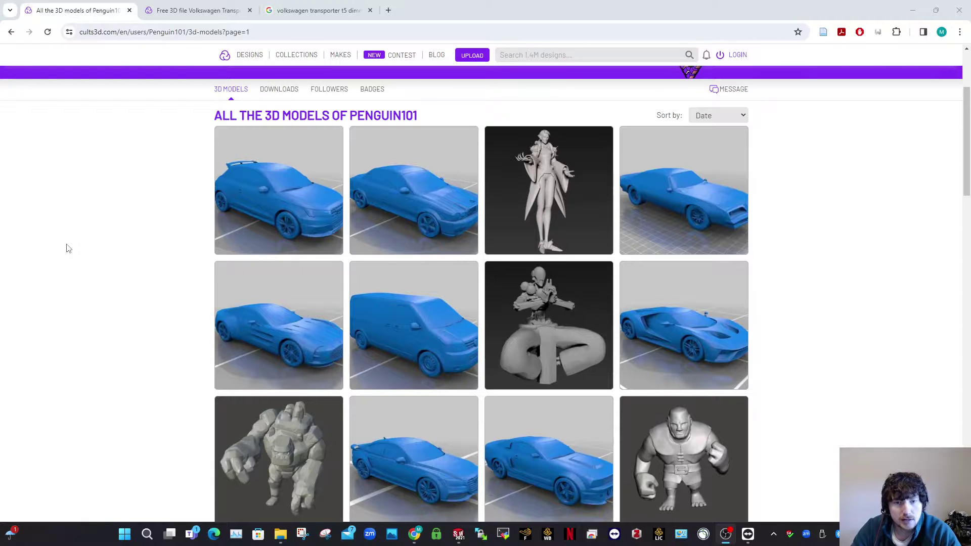
In the web browser, look through Penguin101's free 3D vehicle models on Cults3D for the Volkswagen Transporter 5.
scroll(69, 248, down, 1)
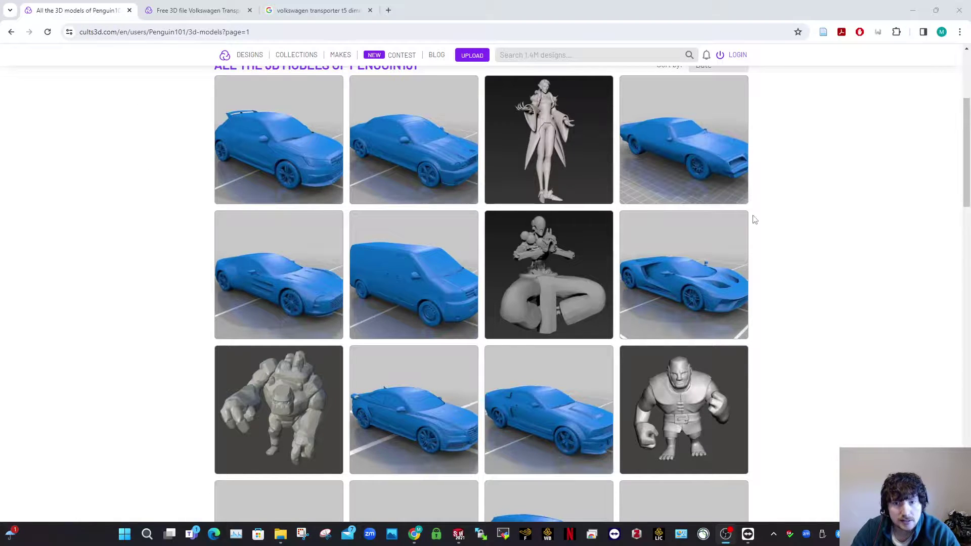
scroll(527, 334, down, 1)
scroll(528, 334, down, 4)
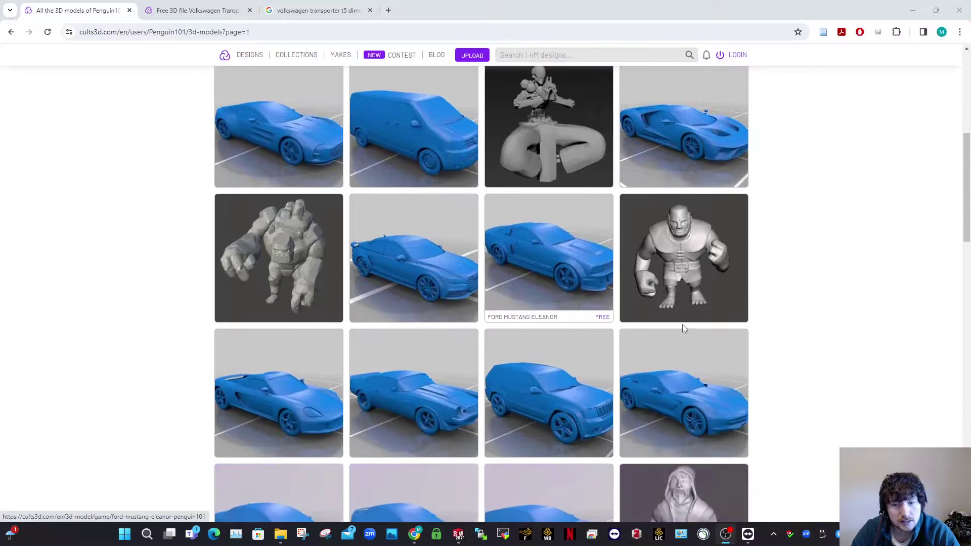
scroll(188, 399, down, 2)
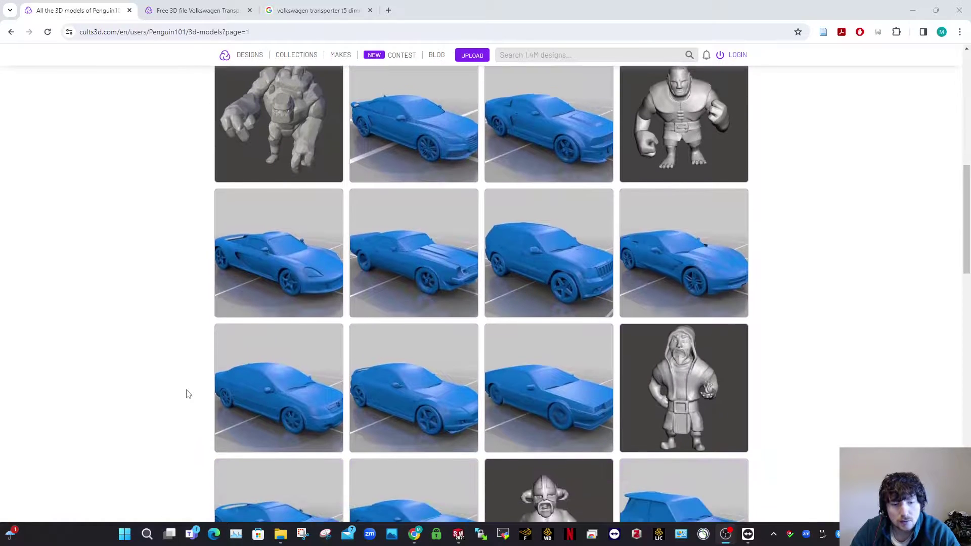
scroll(187, 391, up, 3)
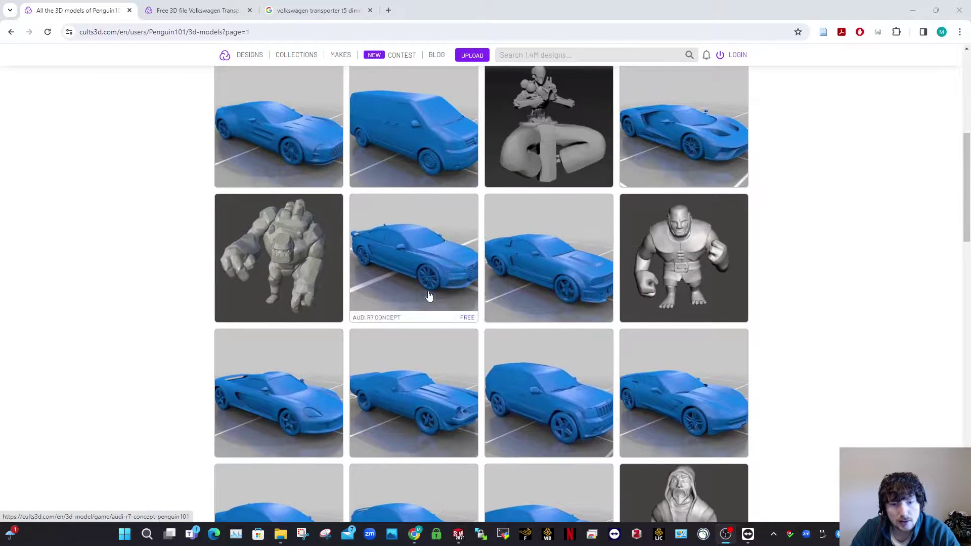
scroll(438, 319, up, 2)
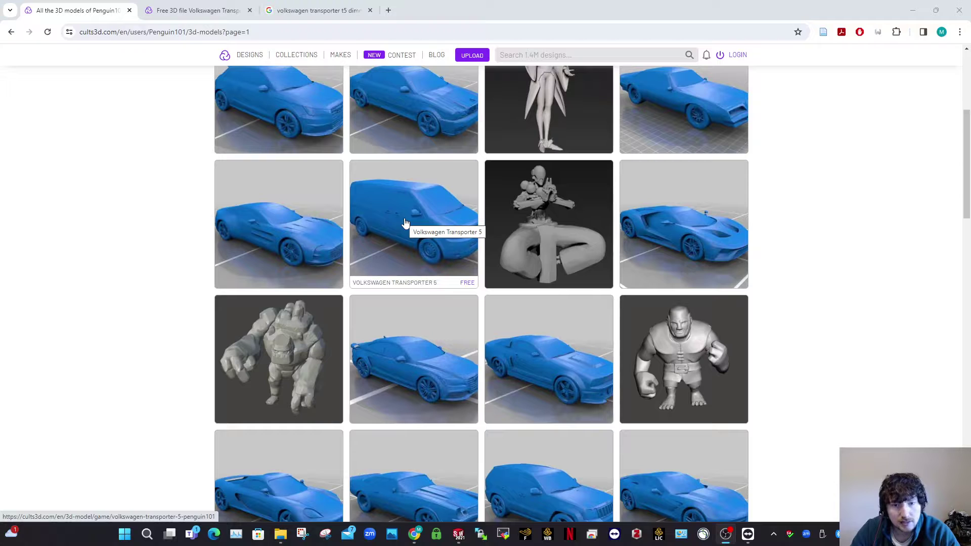
Review the Volkswagen Transporter 5 model page and the VW Transporter T5 dimension drawing.
click(166, 10)
scroll(556, 302, up, 7)
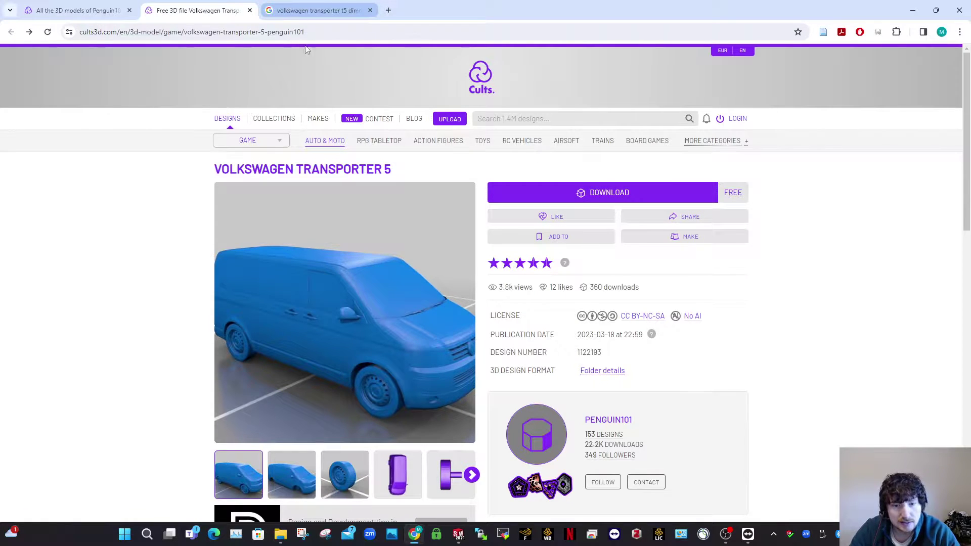
click(277, 6)
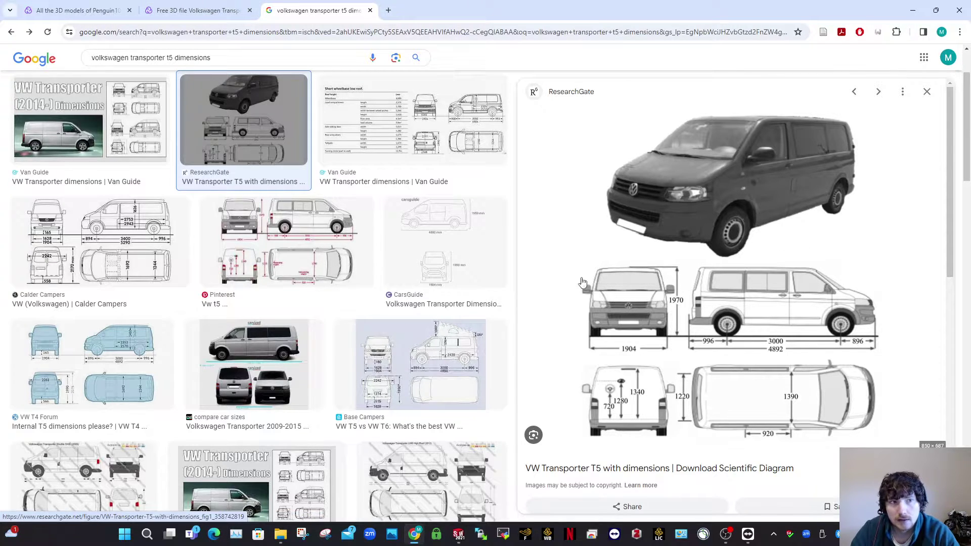
click(172, 10)
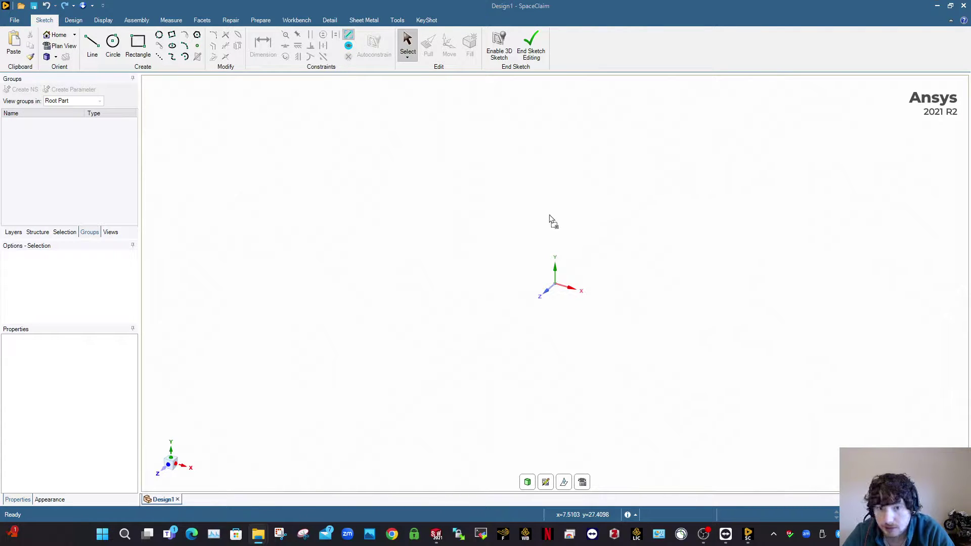
In SpaceClaim, rotate the imported van component 270° about the vertical Y axis.
key(m)
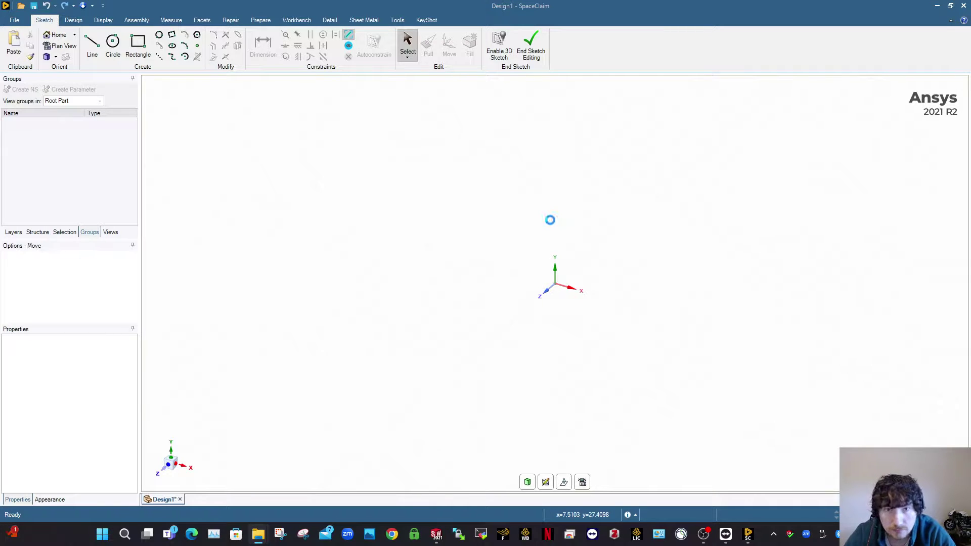
click(551, 230)
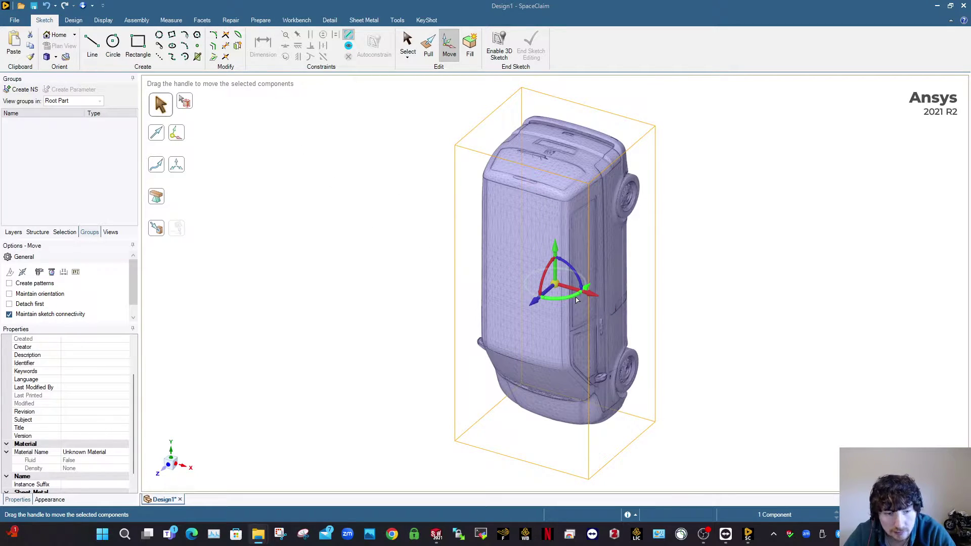
drag(577, 300, 523, 301)
text(27)
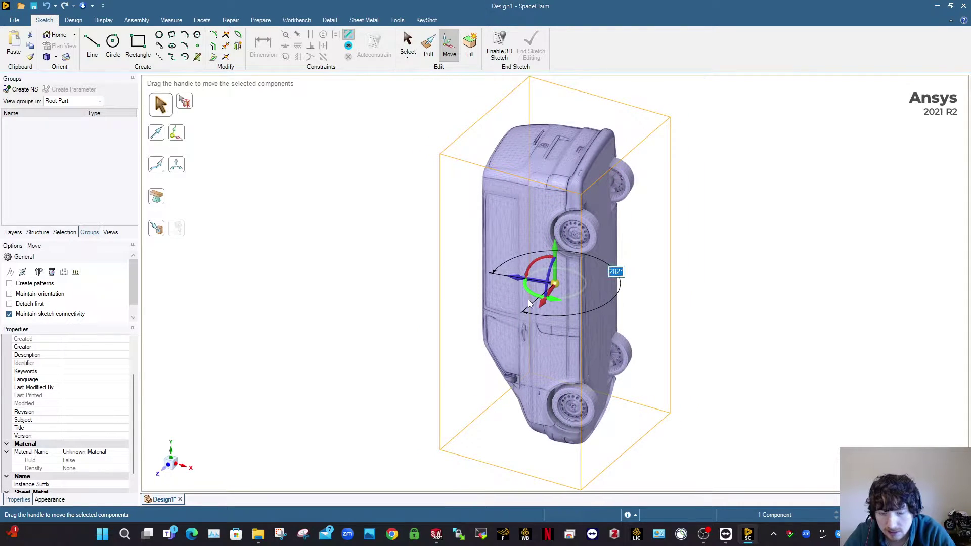
text(0)
key(Return)
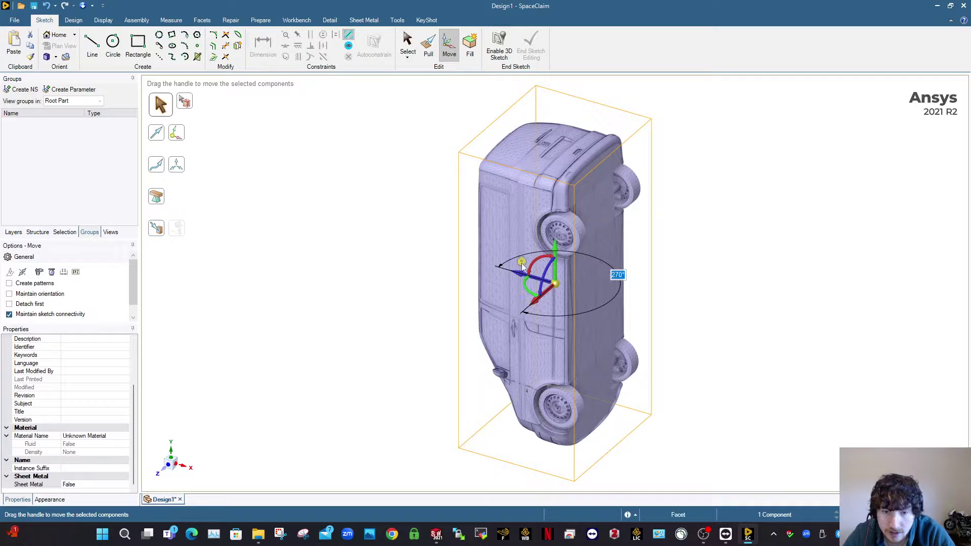
Rotate the van 270° about the world Z axis to lay it lengthwise along X, and check it from the side.
drag(535, 266, 561, 279)
text(2)
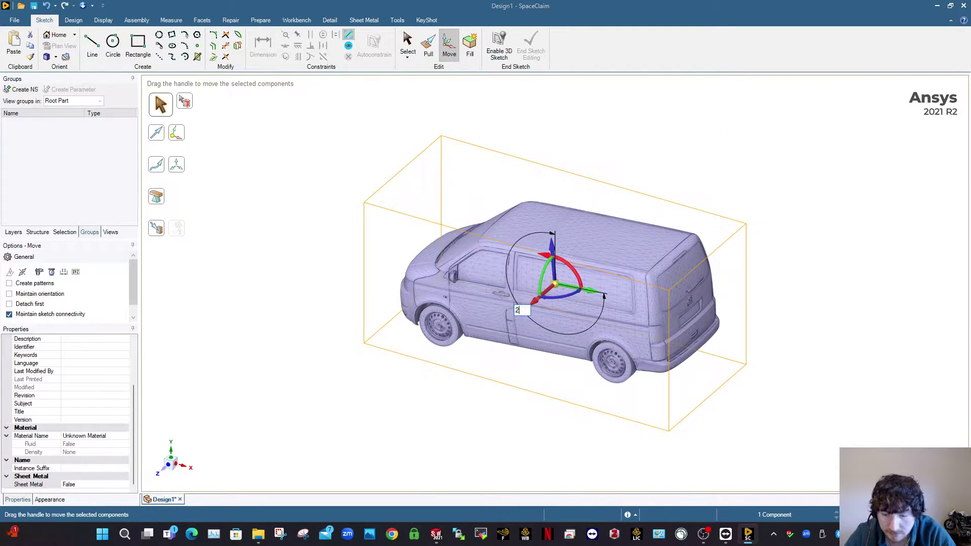
text(70)
key(Return)
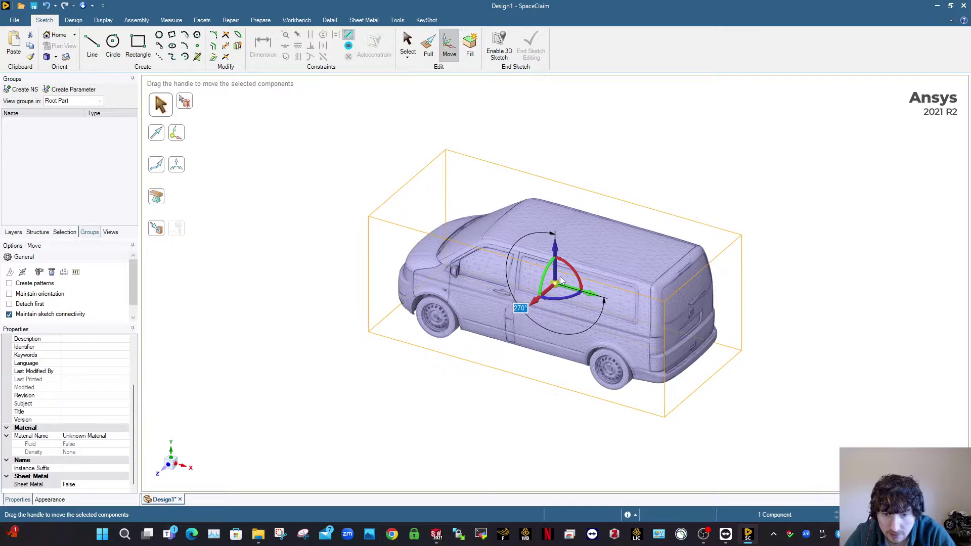
click(171, 467)
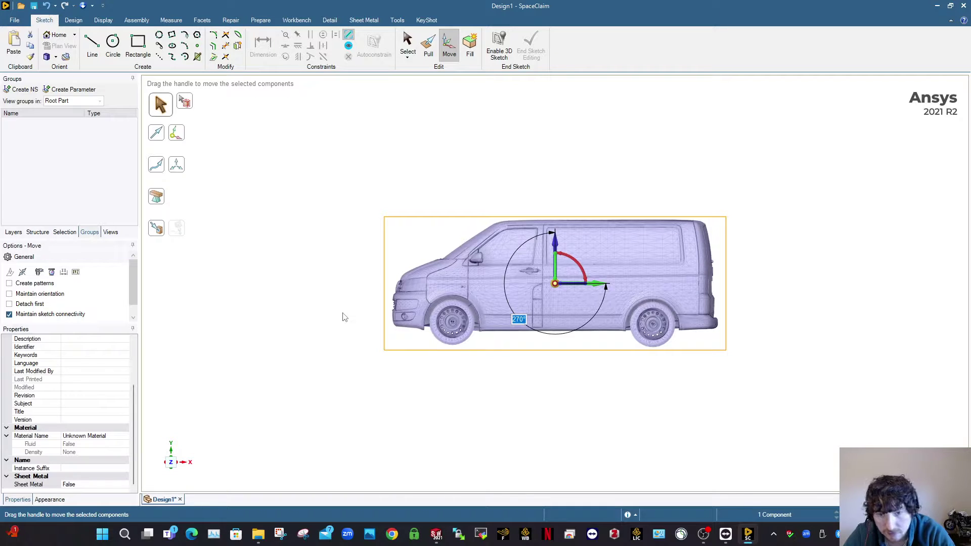
click(761, 309)
Examine the facets around the van's front wheel, front bumper and underbody.
mouse_move(656, 364)
middle_down()
mouse_move(524, 293)
mouse_move(498, 325)
mouse_move(501, 316)
mouse_move(563, 328)
middle_up()
scroll(431, 335, up, 2)
mouse_move(430, 335)
middle_down()
mouse_move(417, 263)
mouse_move(374, 283)
mouse_move(314, 268)
mouse_move(290, 248)
mouse_move(430, 335)
mouse_move(503, 262)
mouse_move(481, 192)
mouse_move(480, 252)
mouse_move(420, 177)
mouse_move(423, 238)
mouse_move(523, 389)
mouse_move(525, 362)
middle_up()
scroll(496, 260, up, 3)
scroll(471, 283, up, 3)
scroll(524, 362, down, 7)
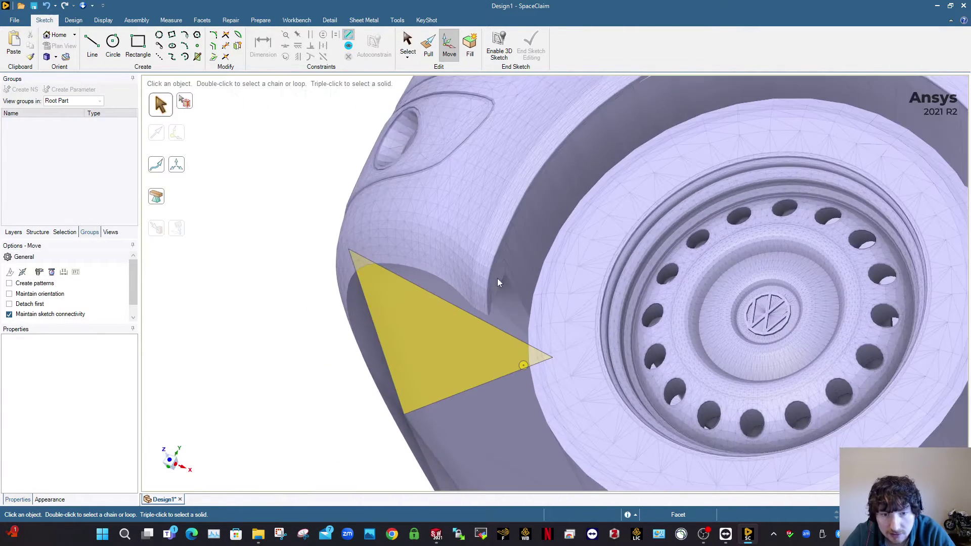
mouse_move(502, 196)
middle_down()
mouse_move(641, 202)
mouse_move(610, 234)
middle_up()
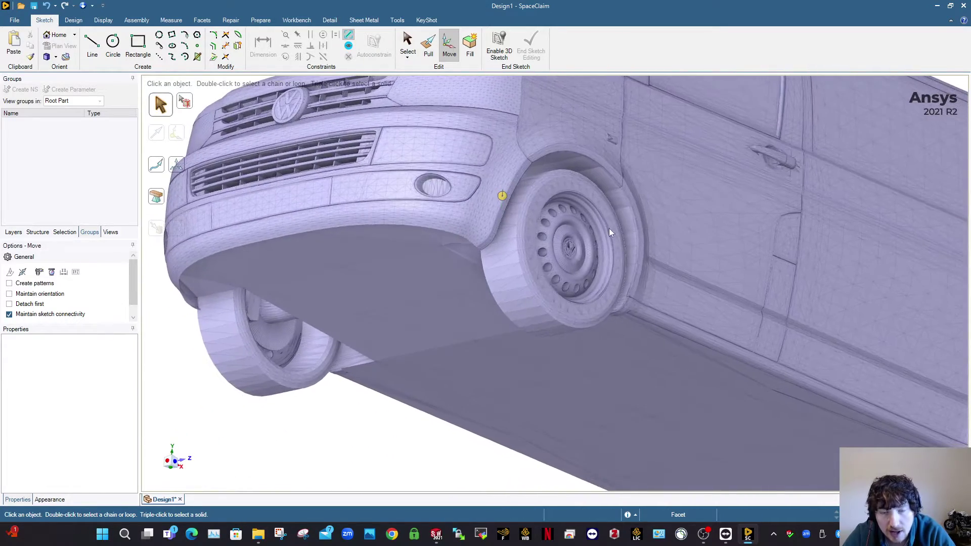
Examine the van's outer body, front grille, roof and front wheel arch from several angles.
scroll(531, 204, down, 4)
middle_drag(488, 168, 488, 189)
mouse_move(509, 226)
middle_down()
mouse_move(525, 189)
mouse_move(494, 226)
mouse_move(502, 222)
middle_up()
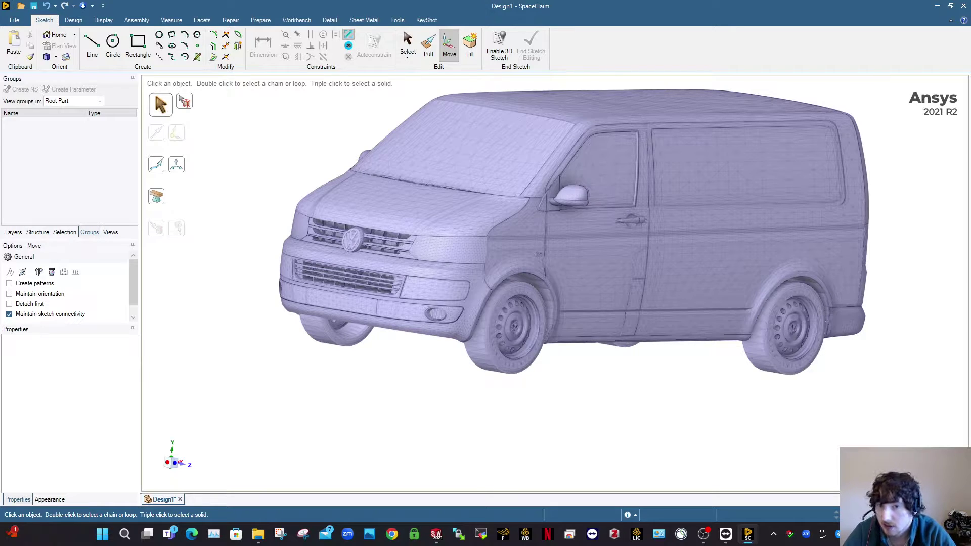
scroll(416, 202, down, 1)
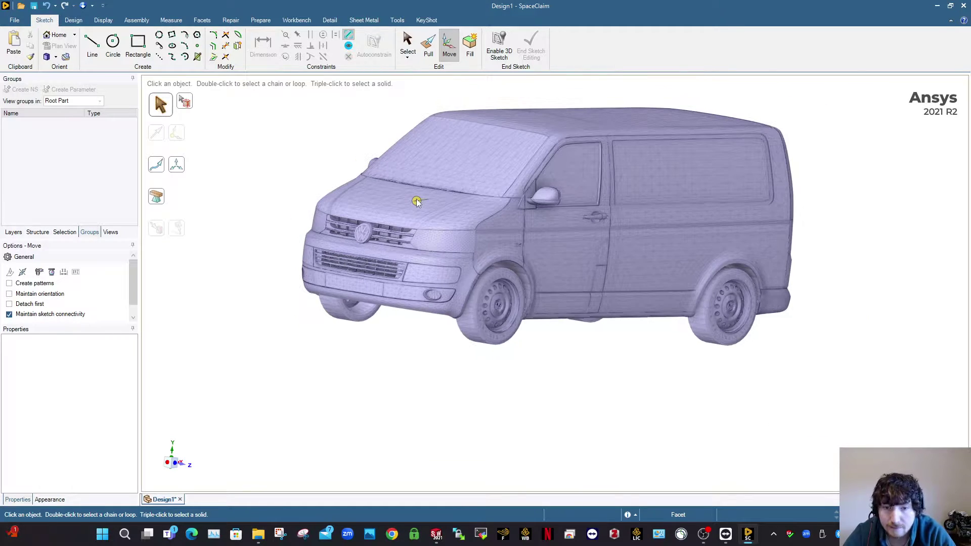
shift+middle_drag(550, 175, 497, 230)
middle_drag(505, 196, 451, 220)
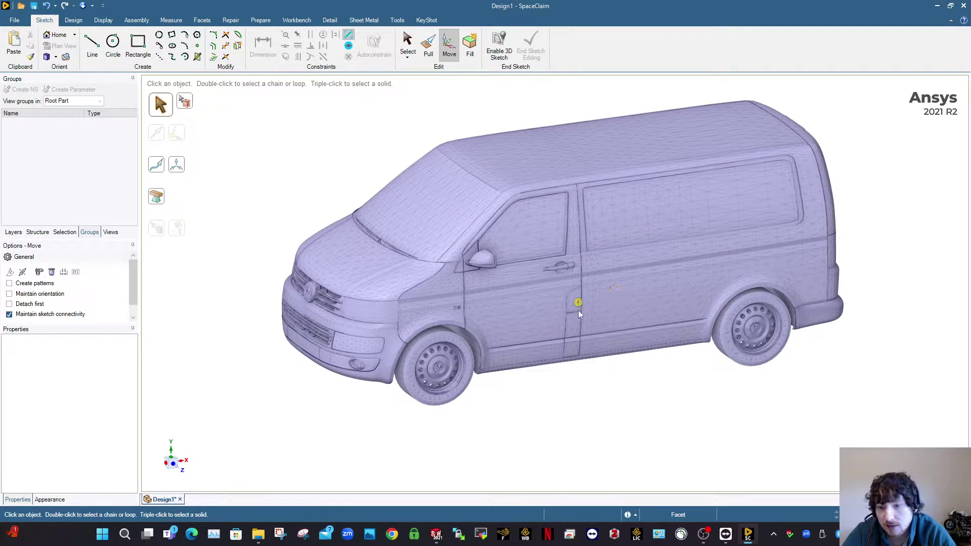
scroll(354, 363, up, 6)
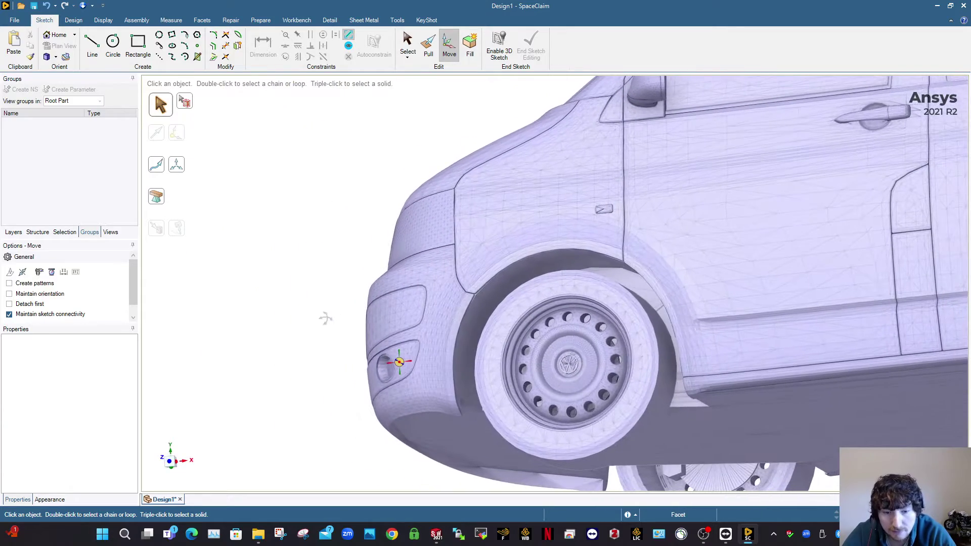
mouse_move(489, 391)
shift+middle_down()
mouse_move(522, 233)
mouse_move(498, 218)
mouse_move(579, 248)
shift+middle_up()
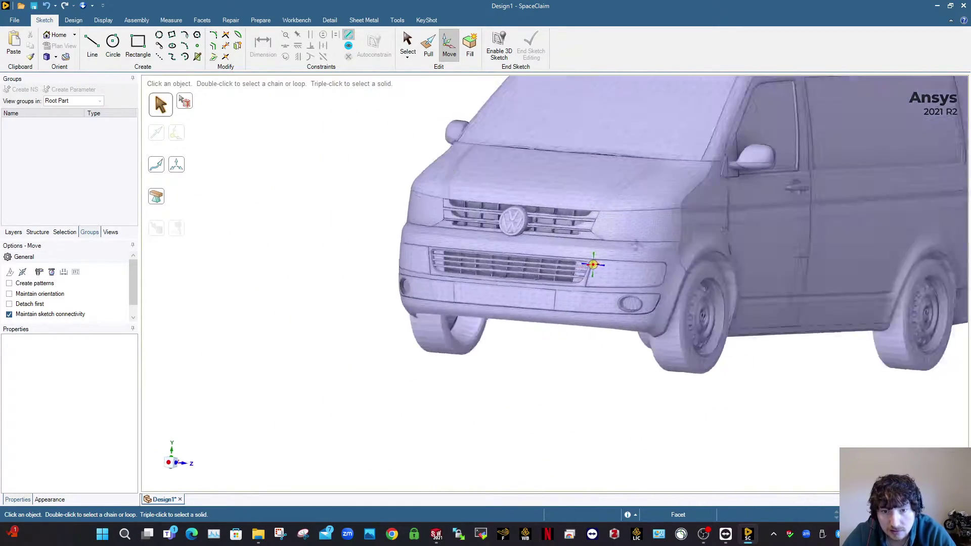
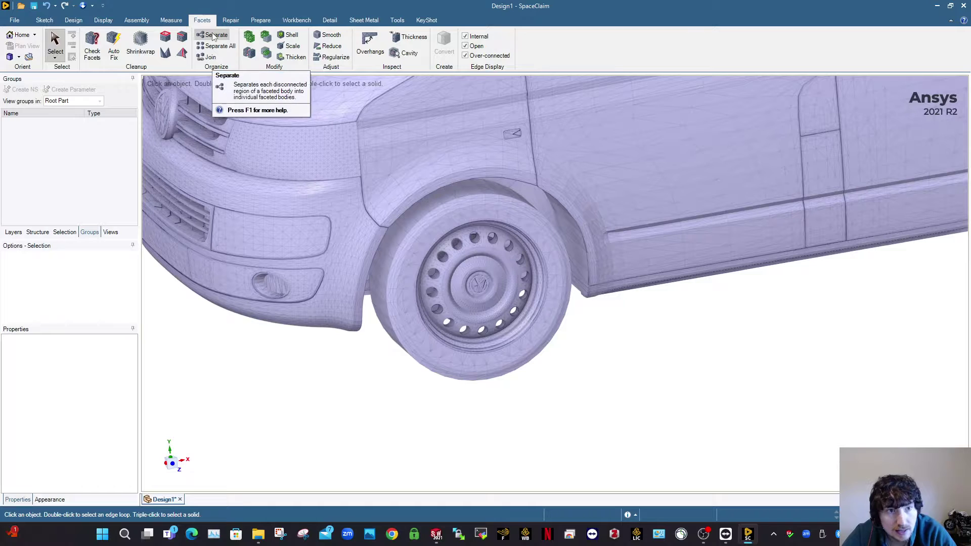
click(214, 35)
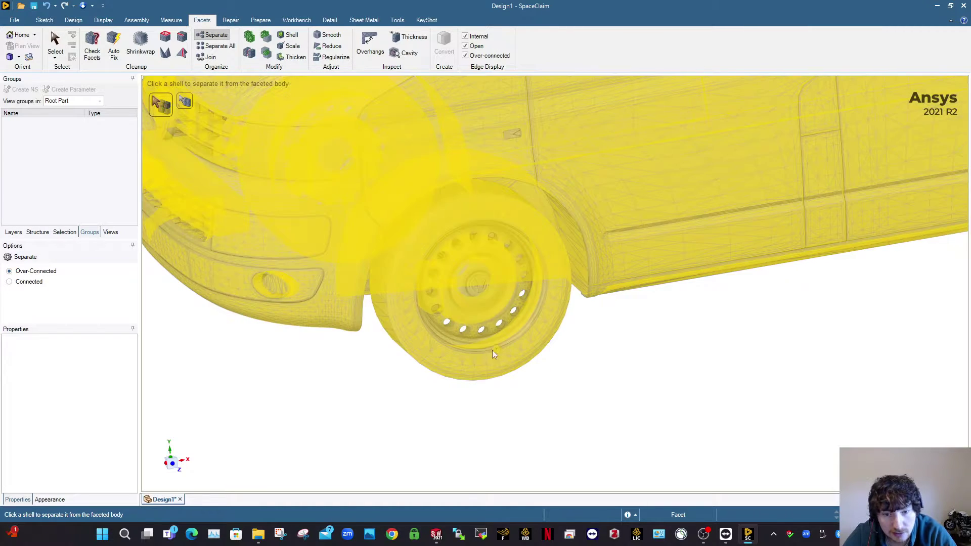
middle_drag(440, 337, 499, 318)
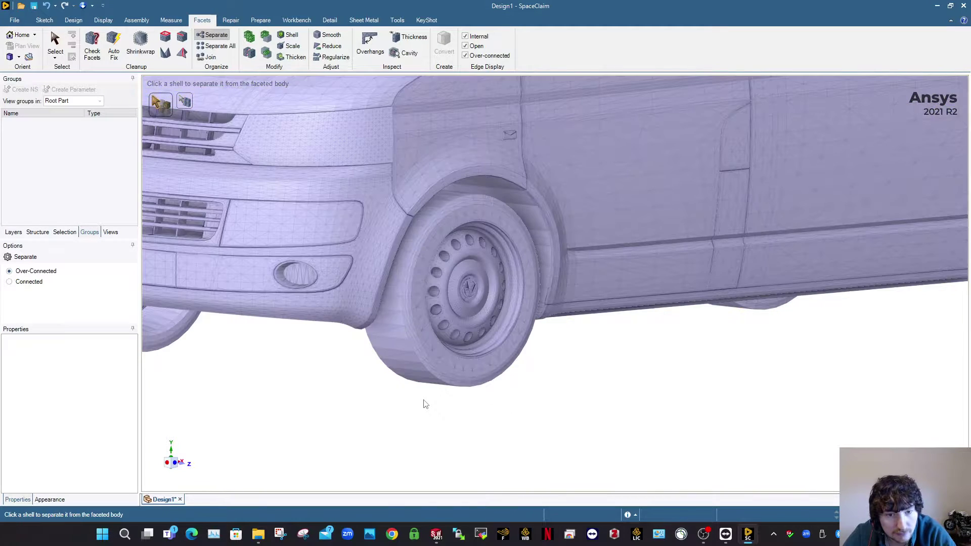
key(Escape)
Try to separate the van into single-piece faceted bodies with Separate All, review the resulting bodies, and undo the separation.
scroll(421, 386, down, 4)
shift+middle_drag(430, 334, 591, 265)
middle_drag(529, 286, 627, 281)
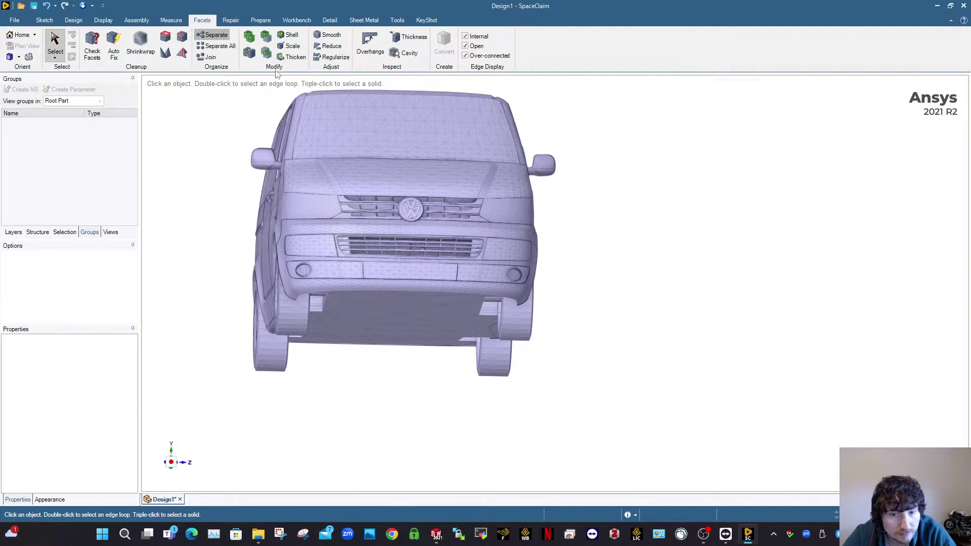
middle_drag(471, 238, 348, 230)
click(224, 49)
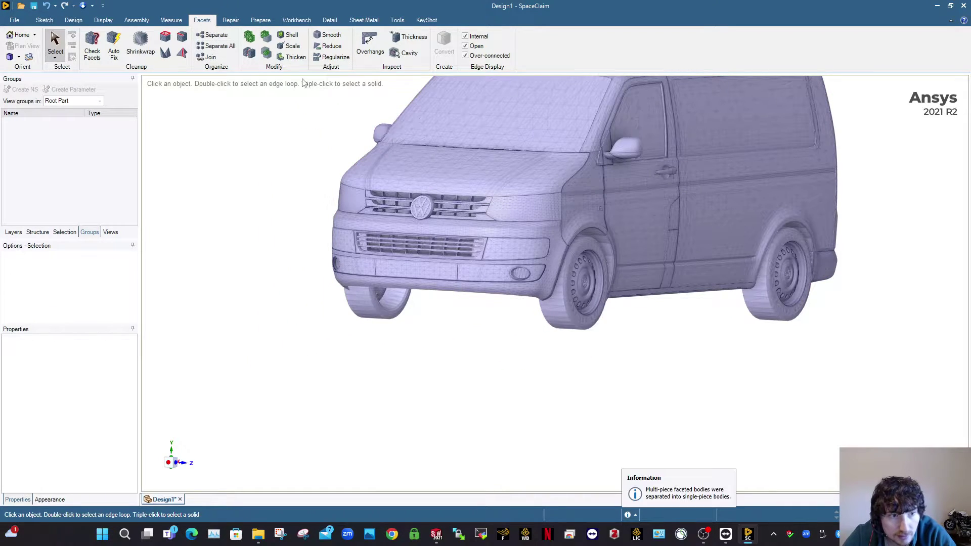
click(626, 516)
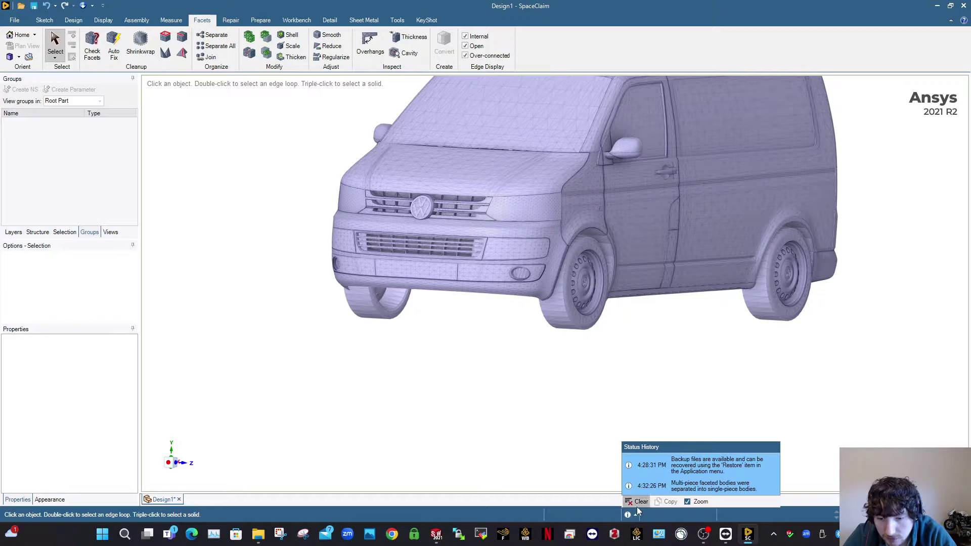
click(39, 232)
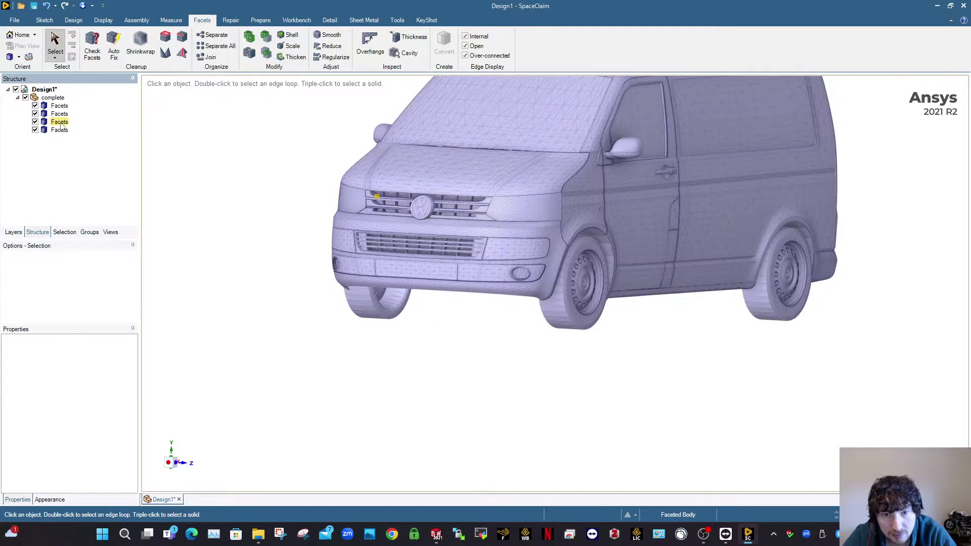
click(50, 6)
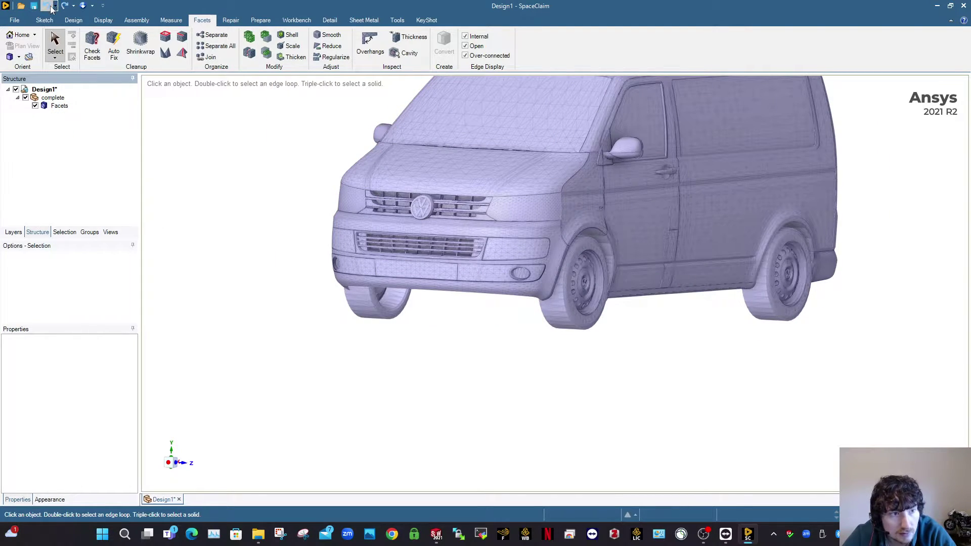
Delete the connected tread facets of the van's left front tyre and the cylindrical facets inside that wheel.
scroll(634, 315, up, 6)
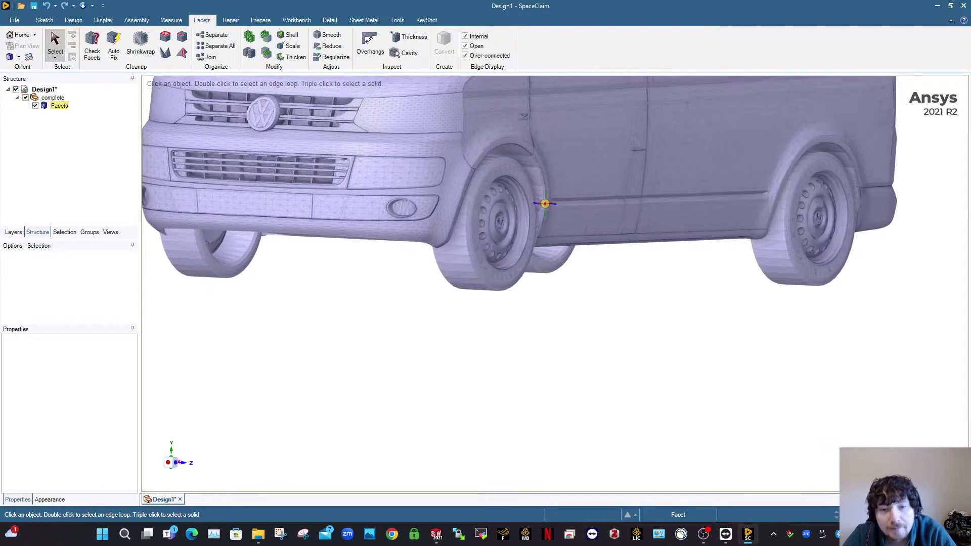
click(409, 282)
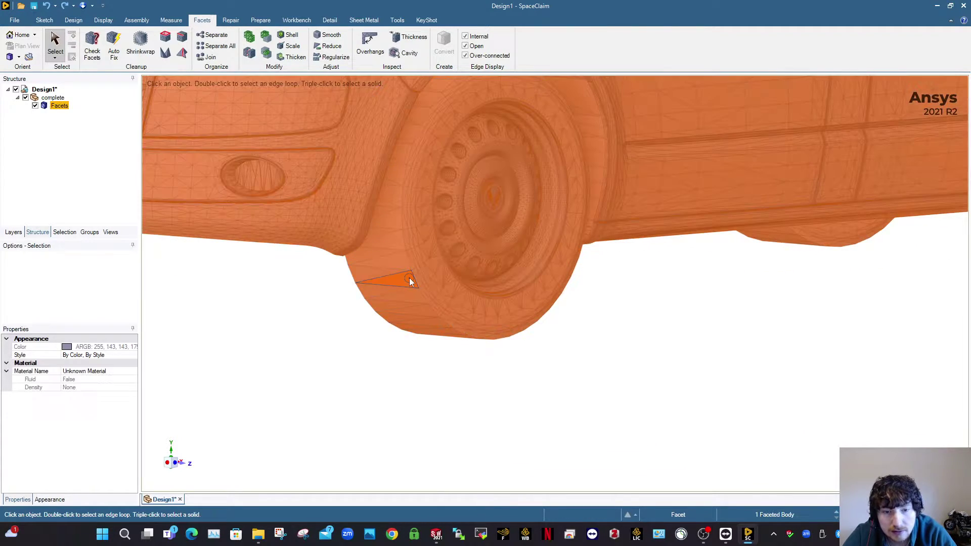
double_click(409, 282)
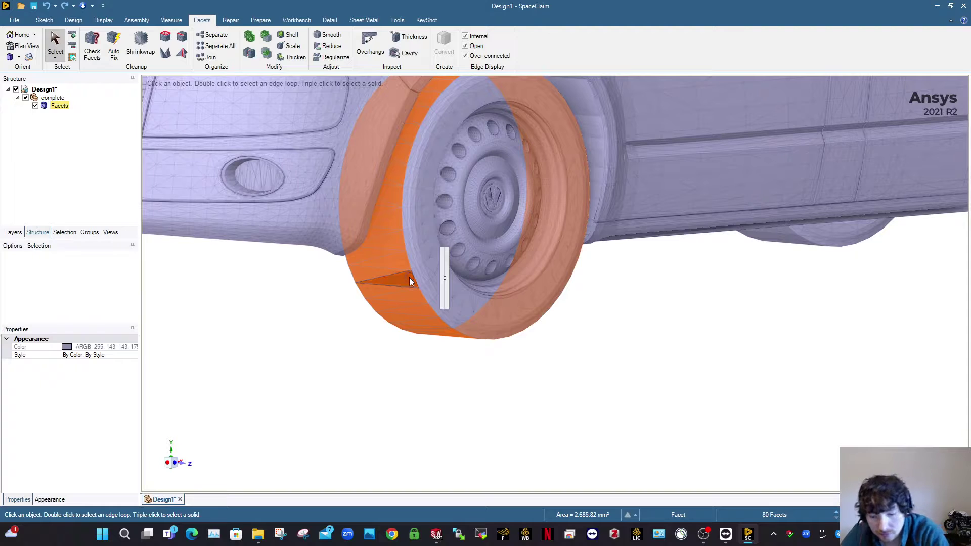
click(425, 342)
double_click(405, 284)
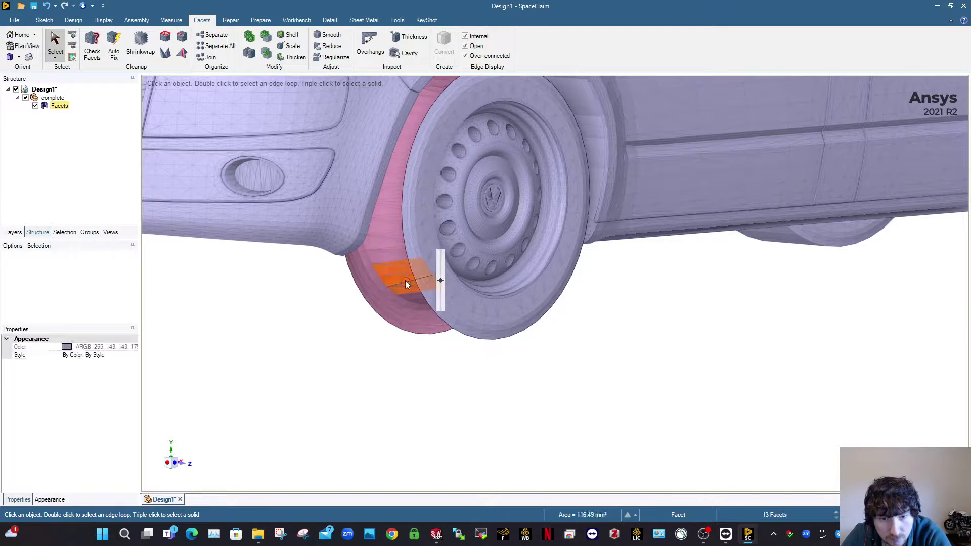
drag(442, 282, 452, 200)
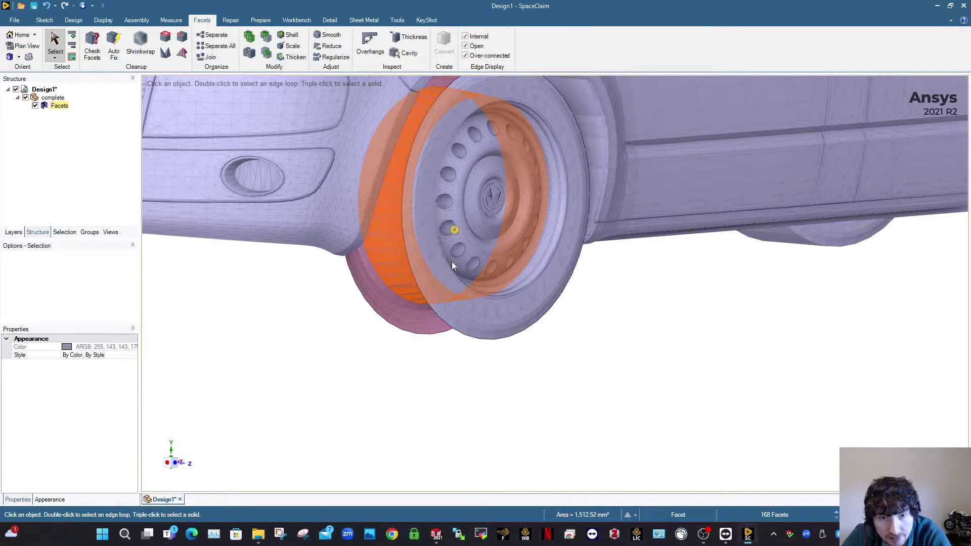
click(448, 297)
Select all facets of the cylindrical axle stub behind the left front wheel and delete them.
middle_drag(447, 296, 506, 222)
double_click(379, 277)
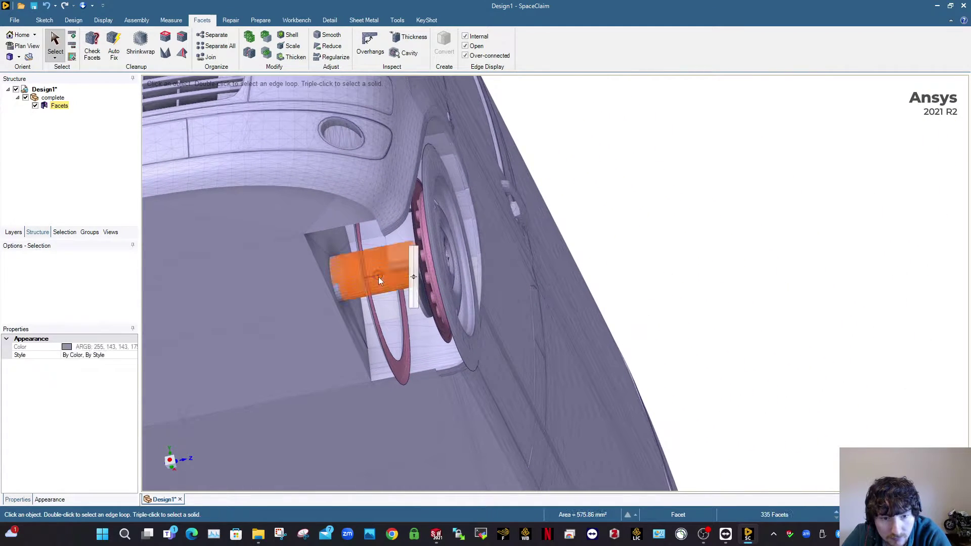
drag(414, 277, 420, 237)
key(Delete)
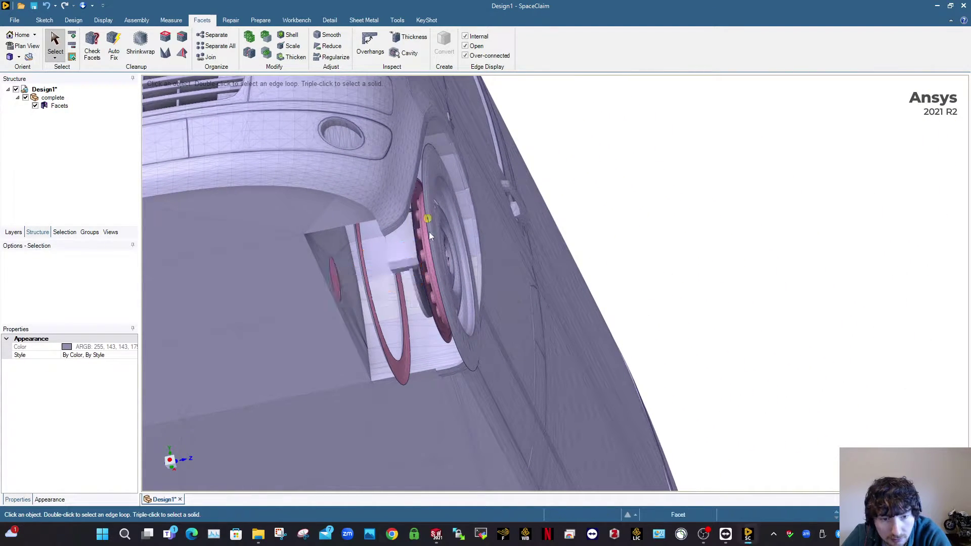
Delete the full ring of inner sidewall facets and the outer sidewall facets of the left front tyre.
middle_drag(395, 351, 371, 388)
double_click(371, 388)
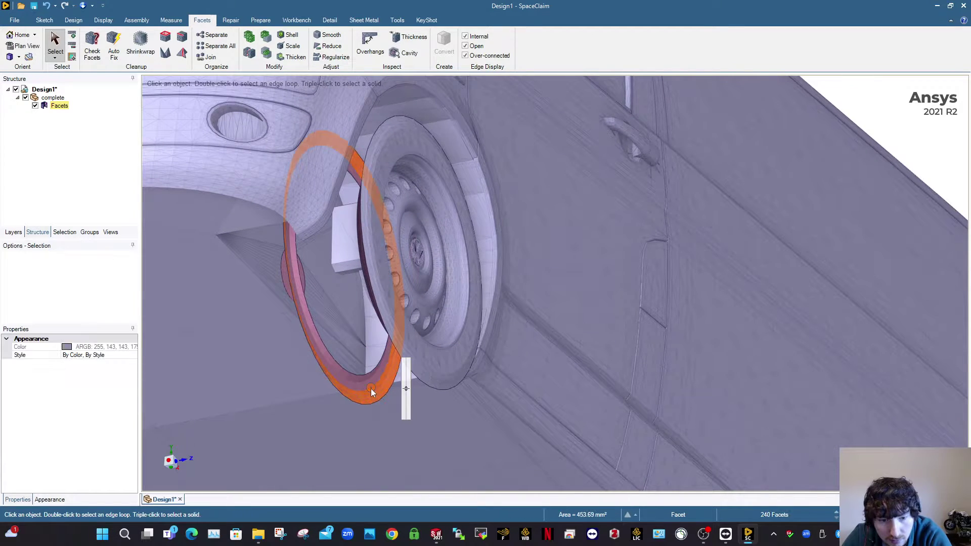
drag(406, 388, 414, 278)
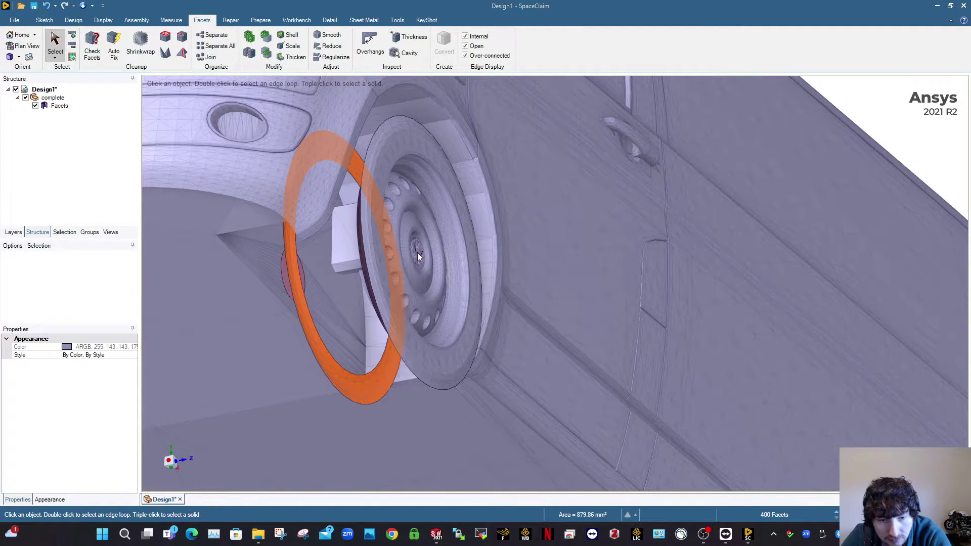
key(Delete)
double_click(434, 371)
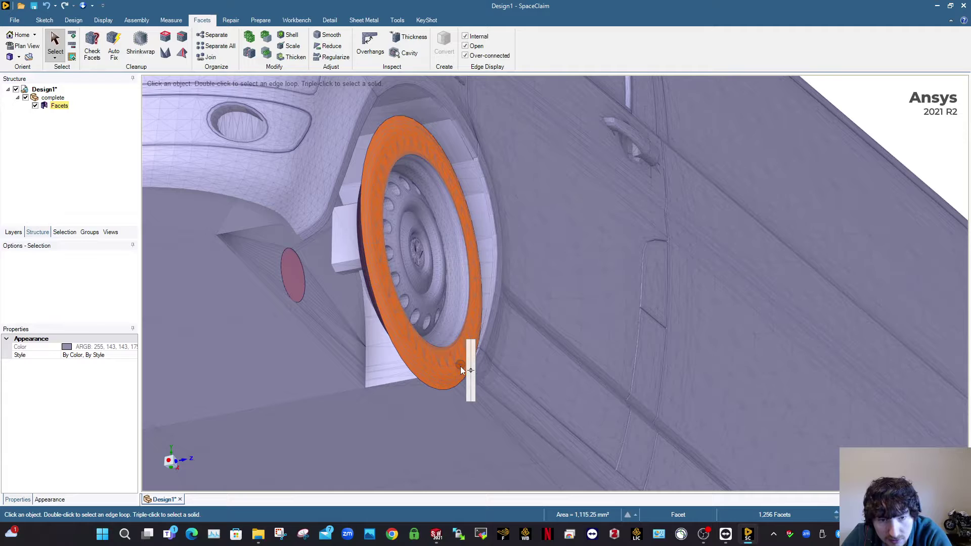
key(Delete)
Select the outer rim facets around the left front wheel disc, expand the selection to the whole lip, and delete them.
middle_drag(446, 328, 443, 317)
triple_click(439, 345)
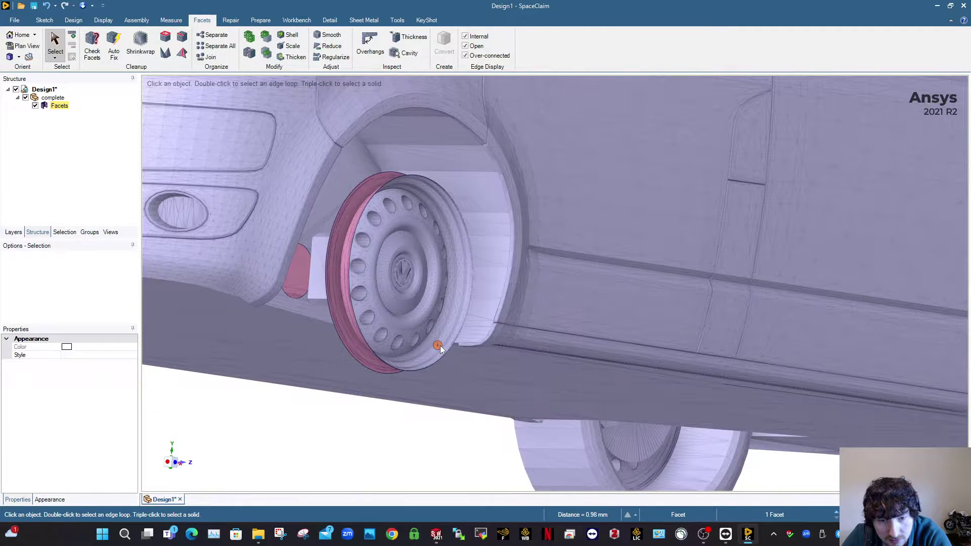
double_click(440, 348)
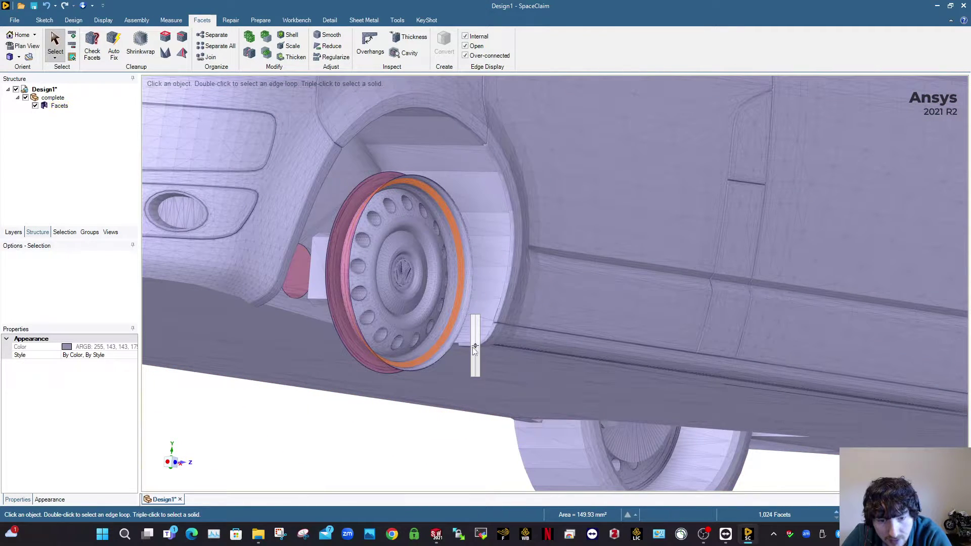
drag(478, 291, 484, 166)
key(Delete)
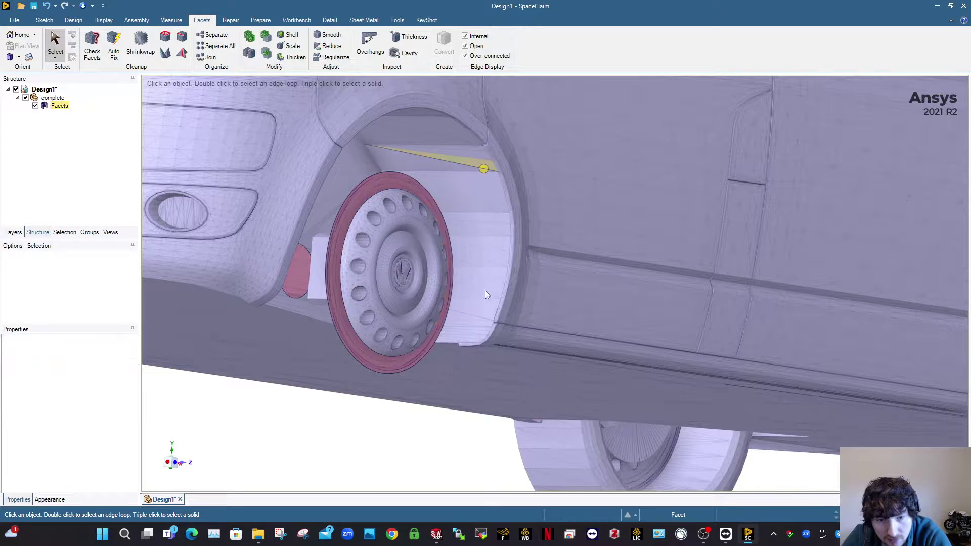
Separate the remaining left front wheel disc and brake parts from the van body and delete the separated faceted body.
scroll(470, 326, down, 2)
middle_drag(445, 325, 410, 317)
scroll(387, 314, up, 2)
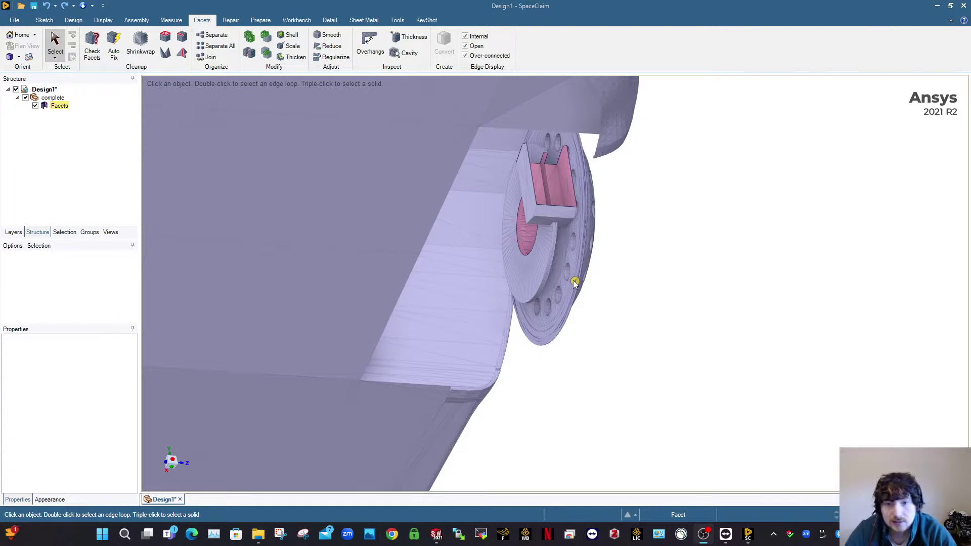
middle_drag(551, 212, 518, 203)
middle_drag(477, 238, 497, 264)
scroll(485, 256, down, 2)
click(216, 35)
click(495, 260)
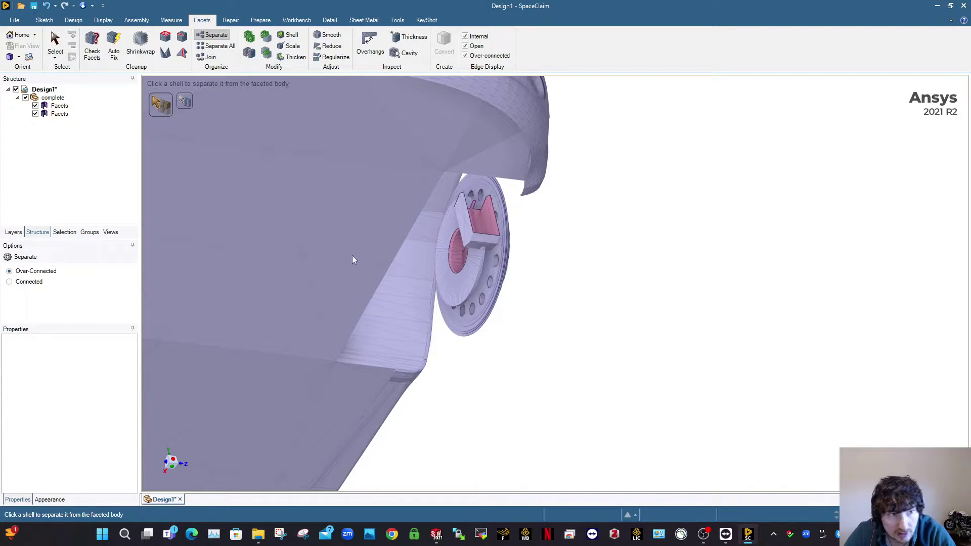
key(Escape)
click(61, 114)
key(Delete)
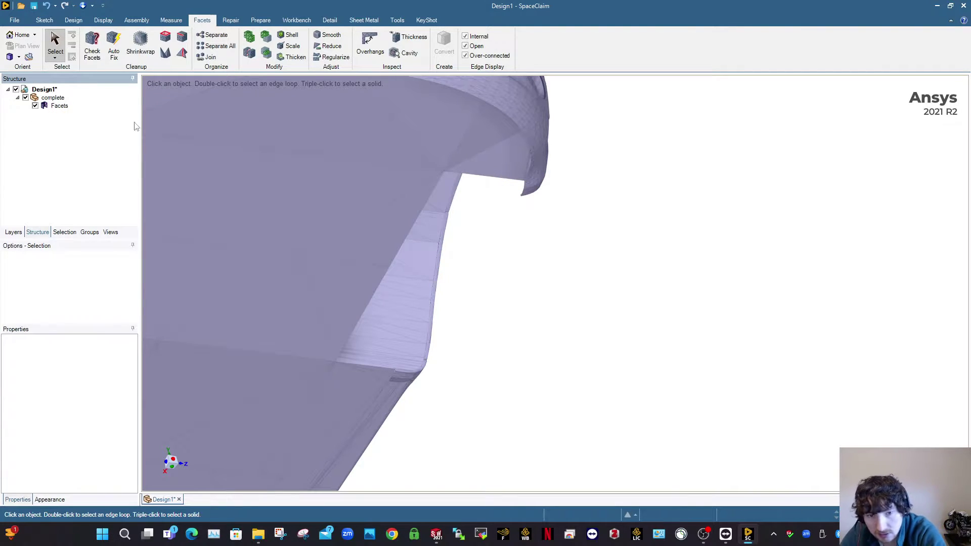
Select all axle facets connecting the right front wheel to the van's underbody and delete them.
scroll(349, 254, down, 3)
ctrl+middle_drag(350, 253, 426, 184)
scroll(423, 183, up, 4)
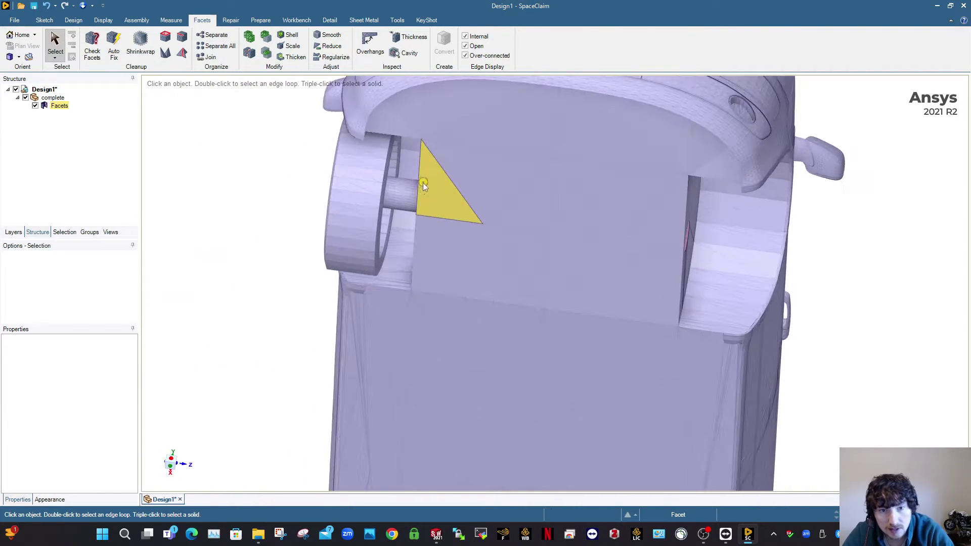
double_click(409, 197)
scroll(471, 230, up, 3)
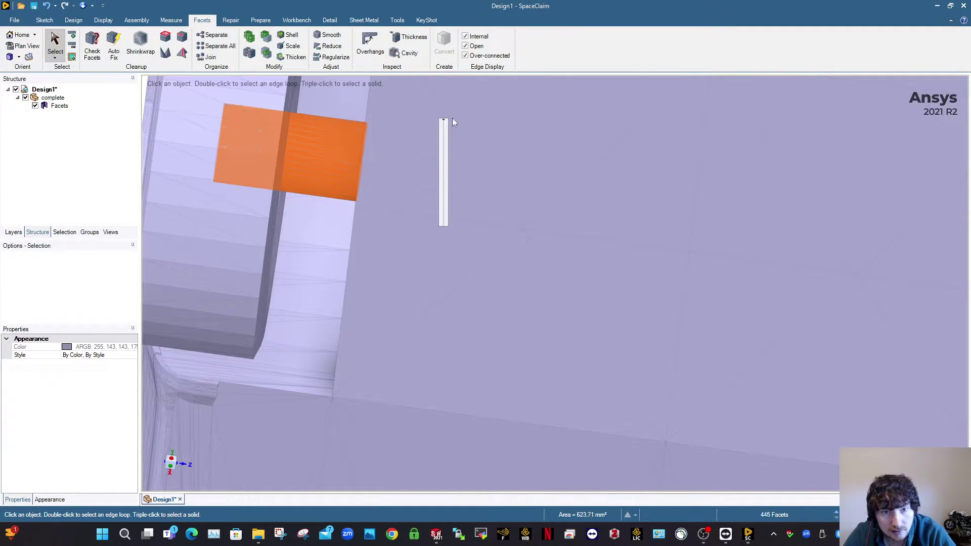
click(454, 118)
scroll(455, 118, down, 5)
click(290, 87)
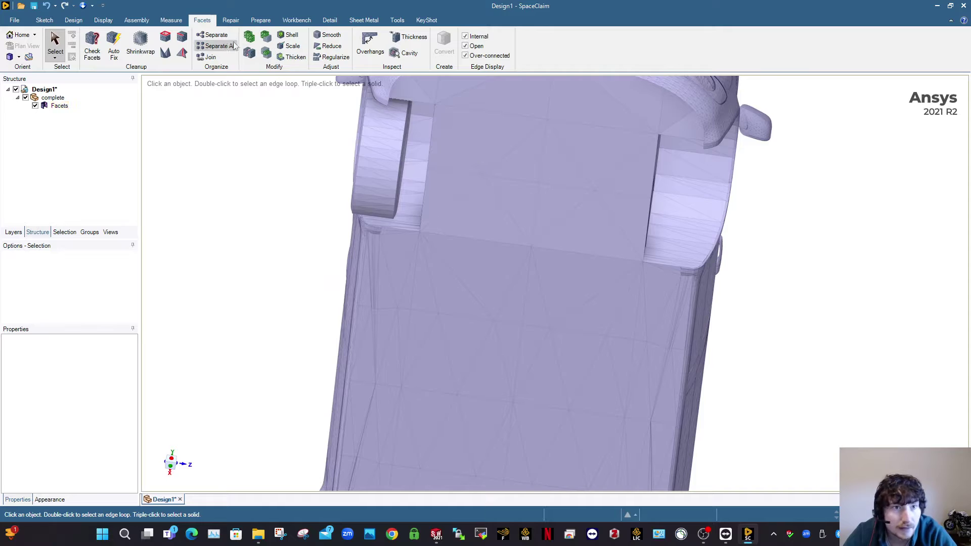
Separate the right front wheel from the van body and delete the separated wheel.
click(224, 39)
click(390, 150)
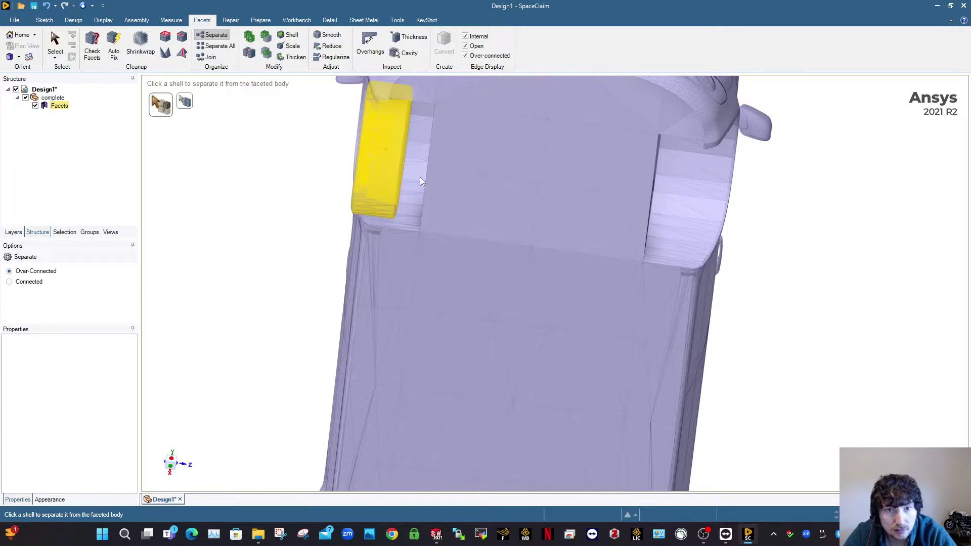
key(Escape)
click(394, 229)
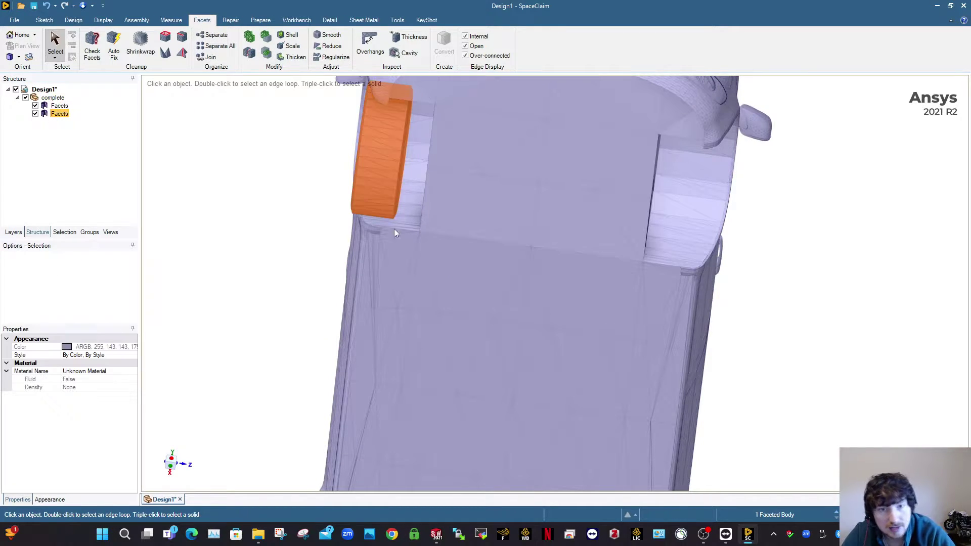
key(Delete)
Select the axle facets between the right rear wheel and the van's underbody and delete them.
scroll(619, 255, down, 3)
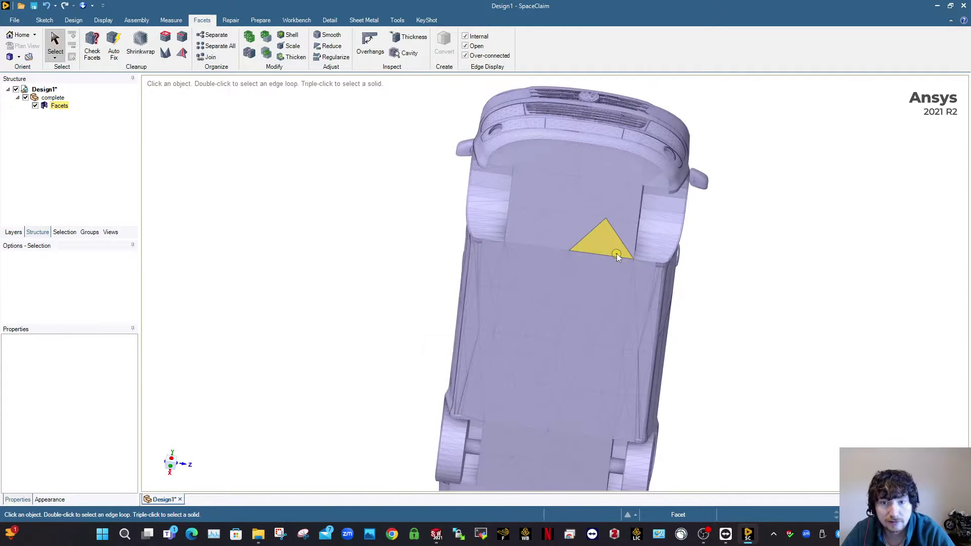
middle_drag(599, 223, 622, 245)
ctrl+middle_drag(554, 249, 579, 198)
scroll(483, 301, up, 3)
ctrl+middle_drag(481, 247, 502, 190)
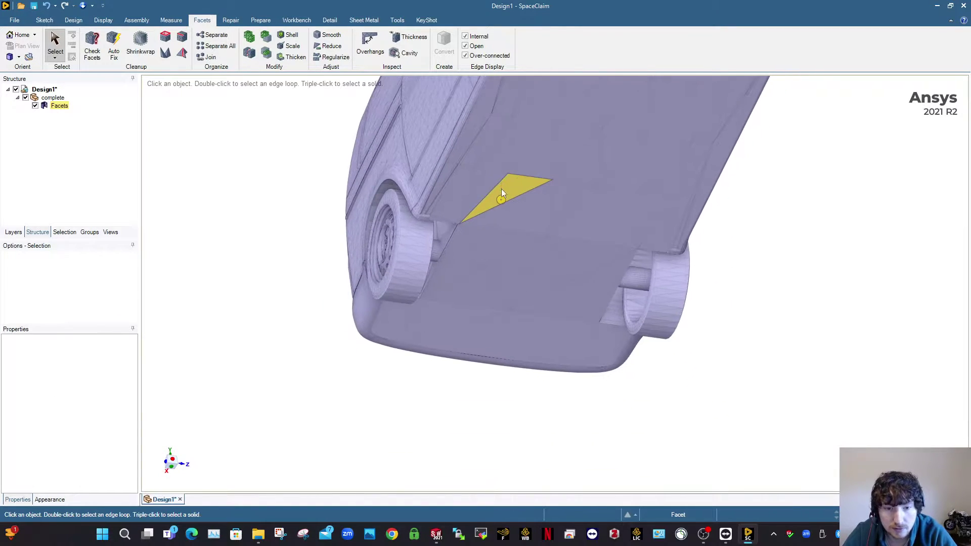
mouse_move(422, 261)
middle_down()
mouse_move(425, 249)
mouse_move(411, 244)
middle_up()
scroll(462, 249, up, 5)
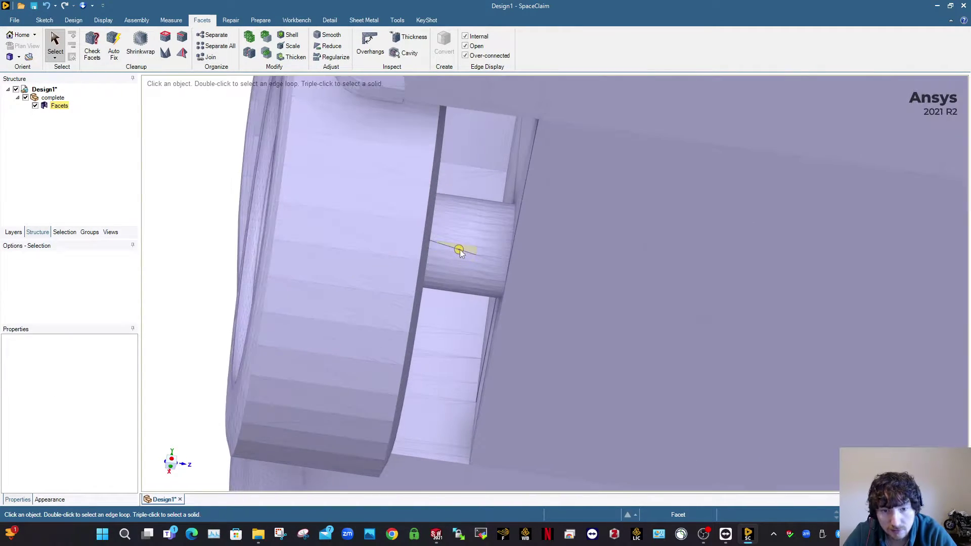
click(464, 246)
double_click(464, 245)
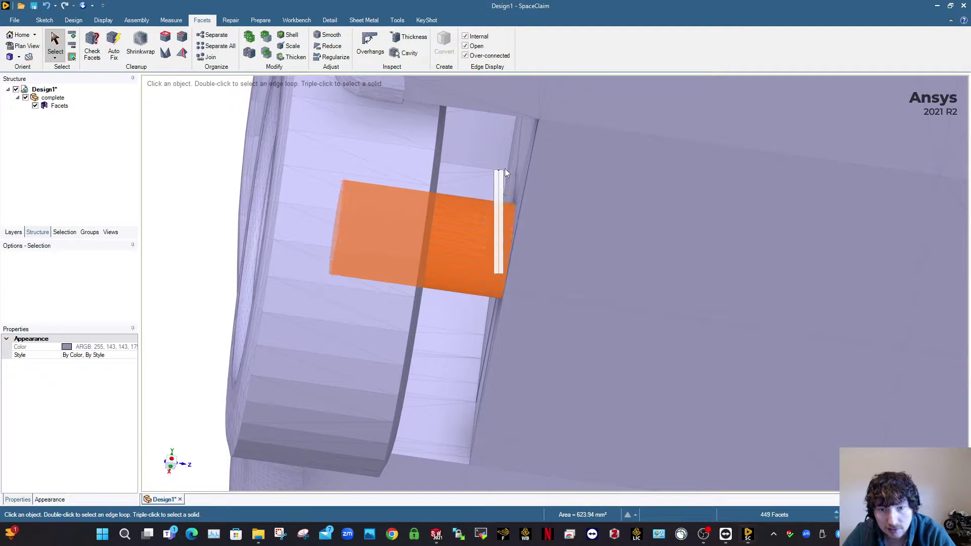
key(Delete)
Separate the right rear wheel from the van body and delete the separated wheel.
click(214, 34)
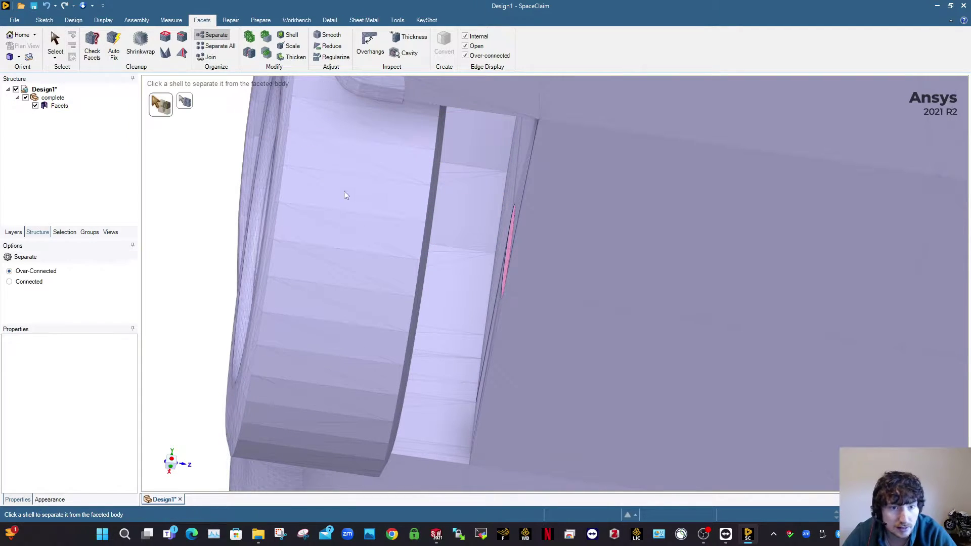
click(368, 274)
scroll(525, 323, down, 5)
key(Escape)
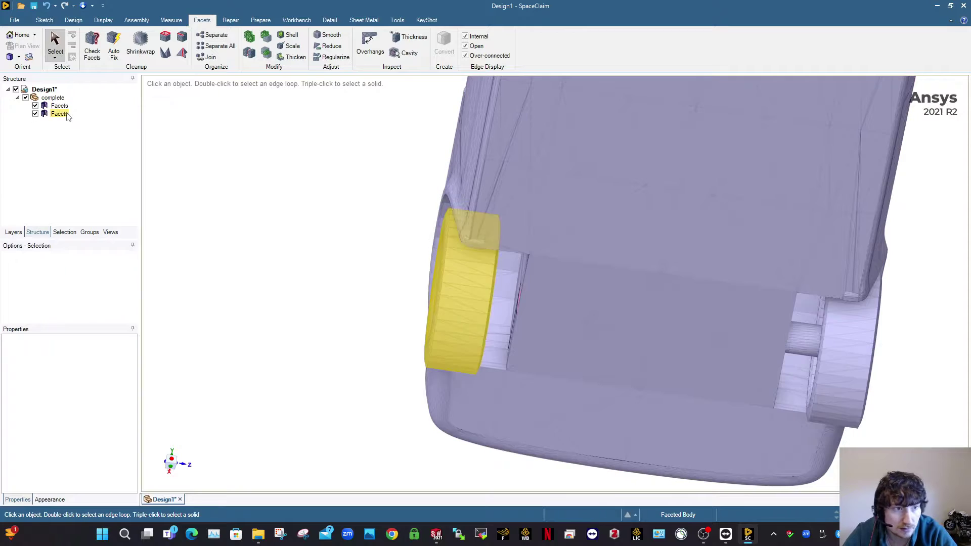
click(59, 114)
key(Delete)
scroll(619, 252, down, 3)
middle_drag(619, 251, 522, 253)
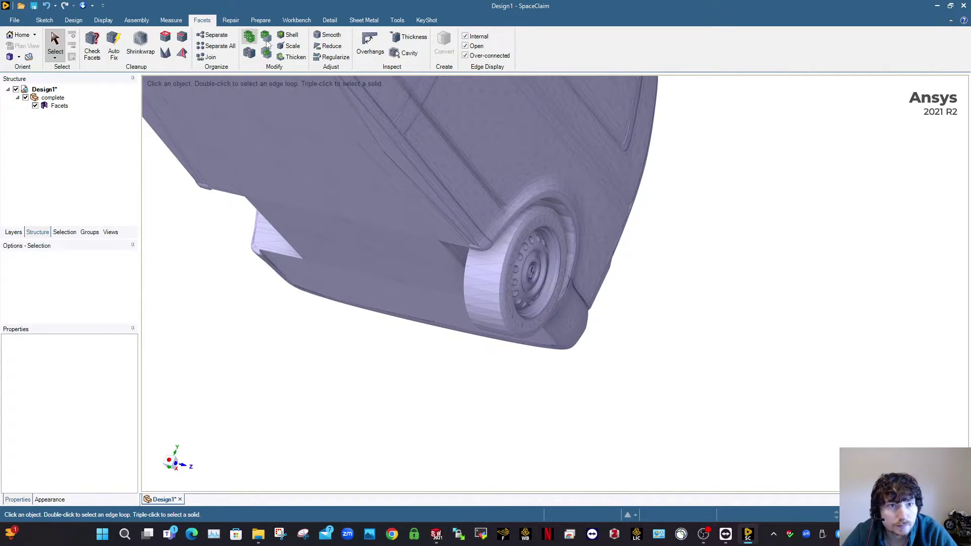
Select the axle facets connecting the last remaining wheel to the van's underbody and delete them.
scroll(506, 283, up, 5)
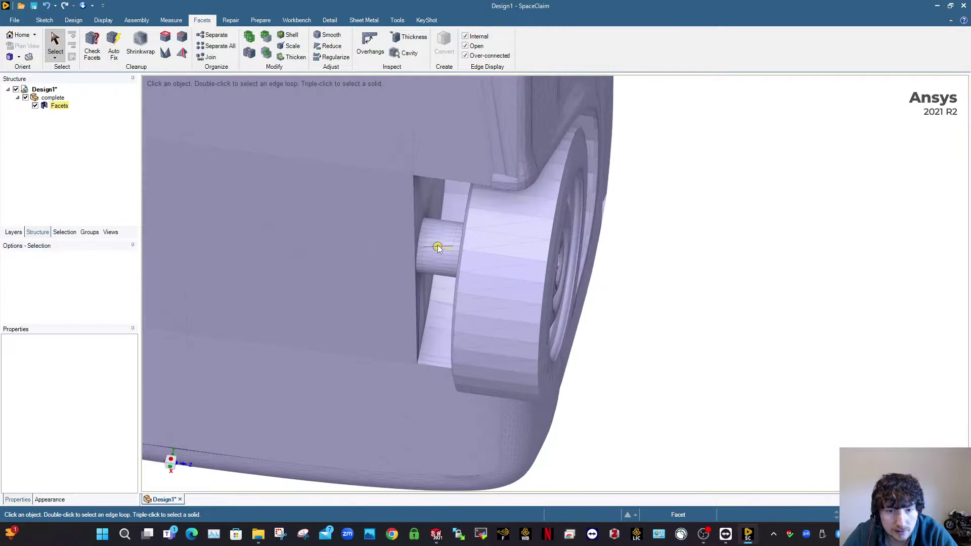
click(437, 247)
click(437, 245)
click(437, 245)
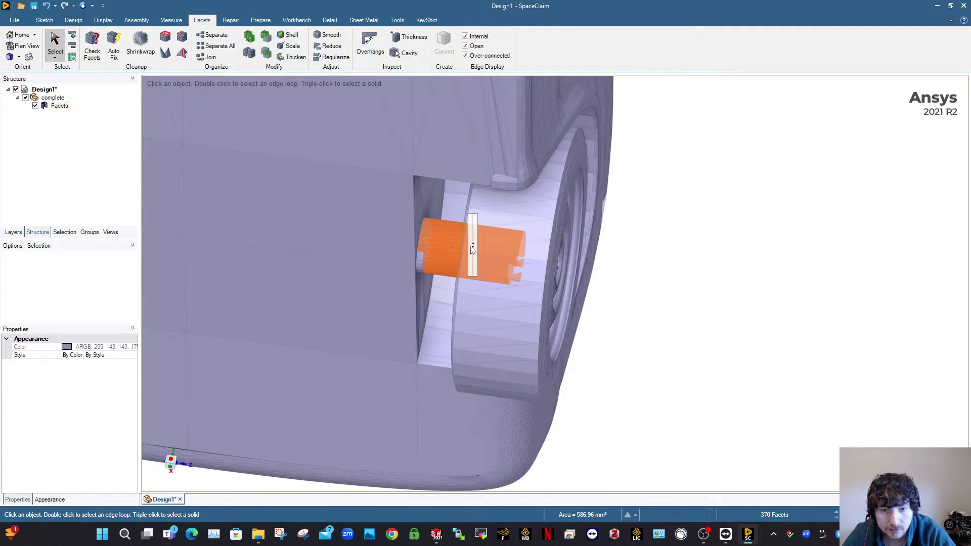
drag(473, 245, 472, 198)
key(Delete)
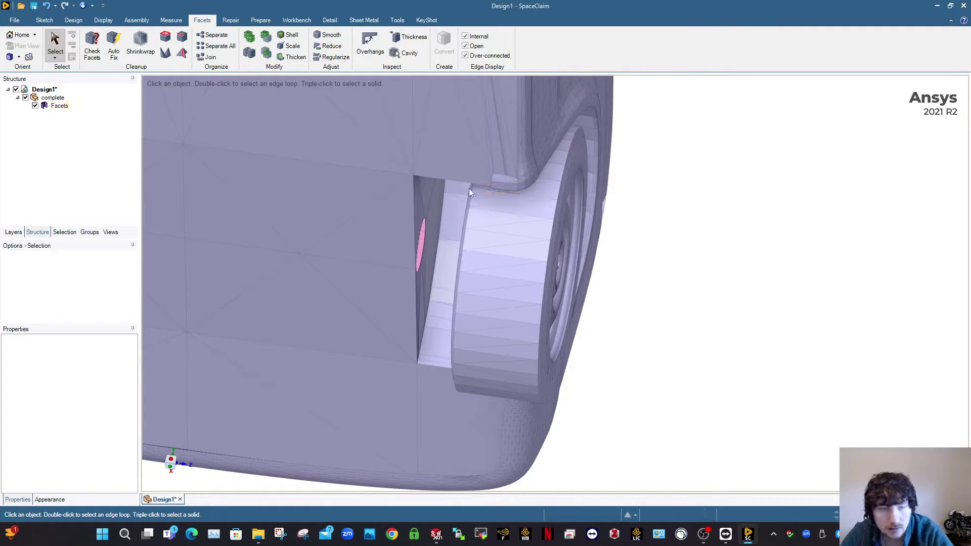
Separate the last remaining wheel from the van body and delete the separated wheel.
click(213, 35)
click(498, 245)
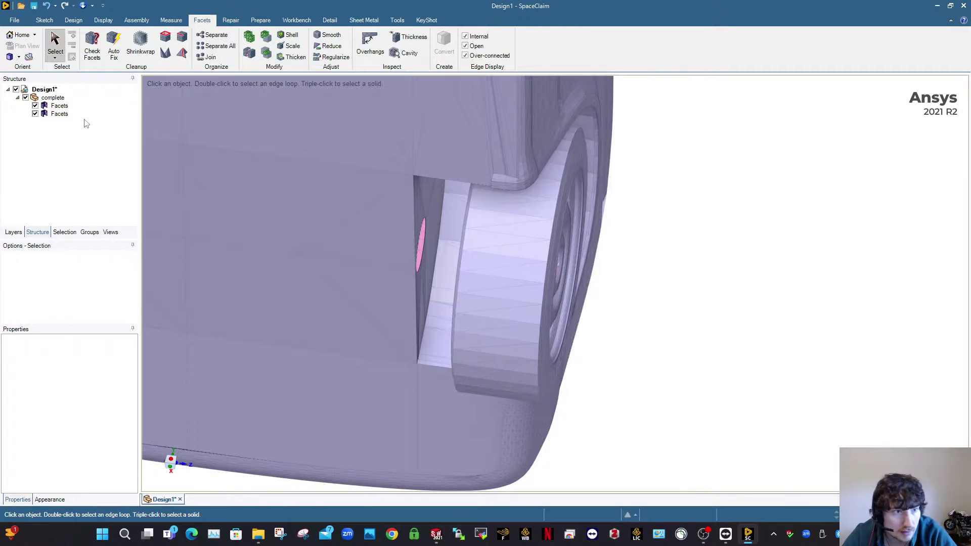
key(Delete)
Save the wheelless van design as a SpaceClaim (.scdoc) file.
scroll(673, 220, down, 8)
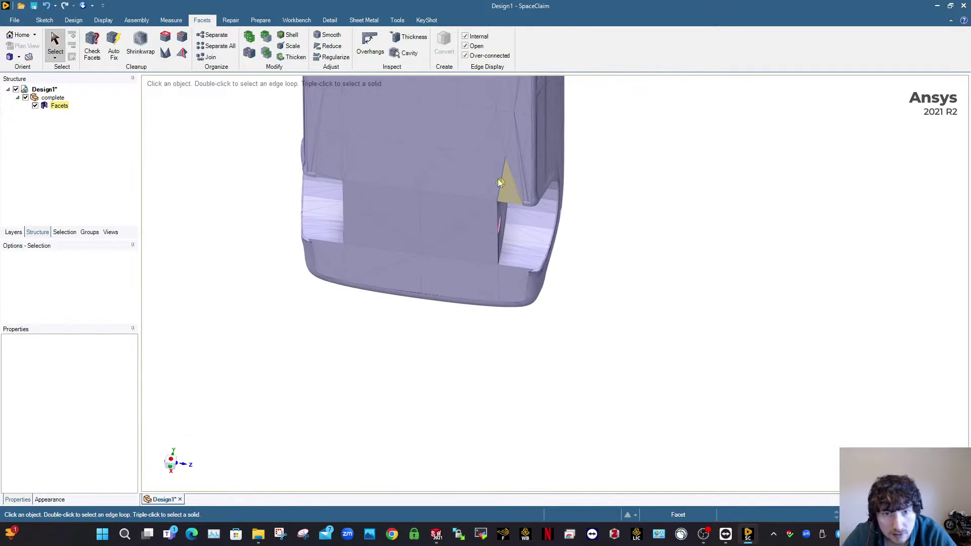
middle_drag(562, 199, 465, 228)
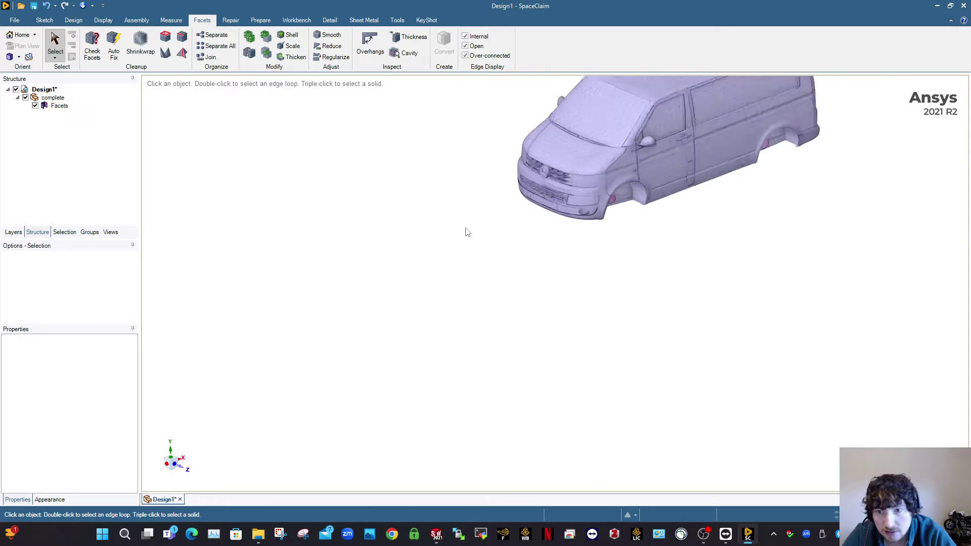
scroll(465, 228, down, 3)
ctrl+middle_drag(736, 151, 600, 245)
middle_drag(492, 244, 518, 243)
click(11, 19)
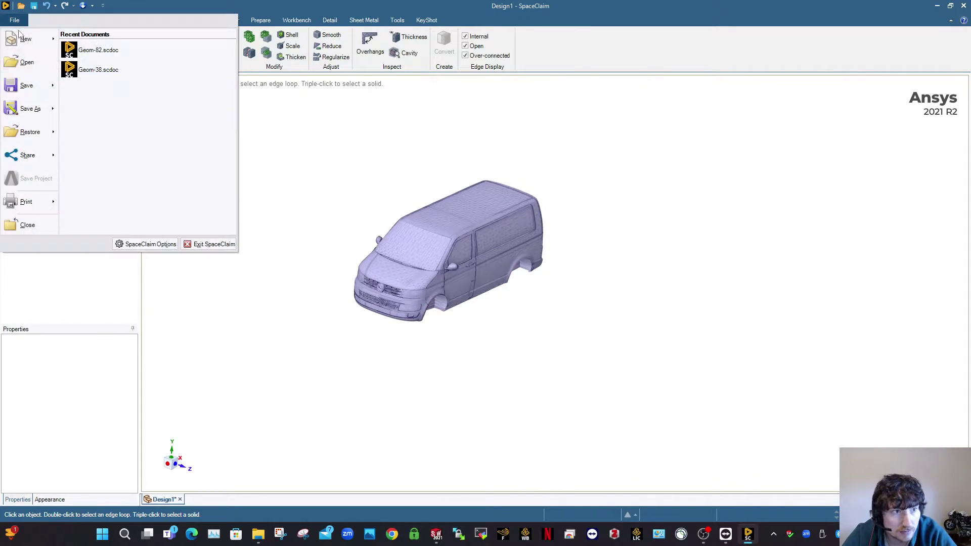
click(18, 87)
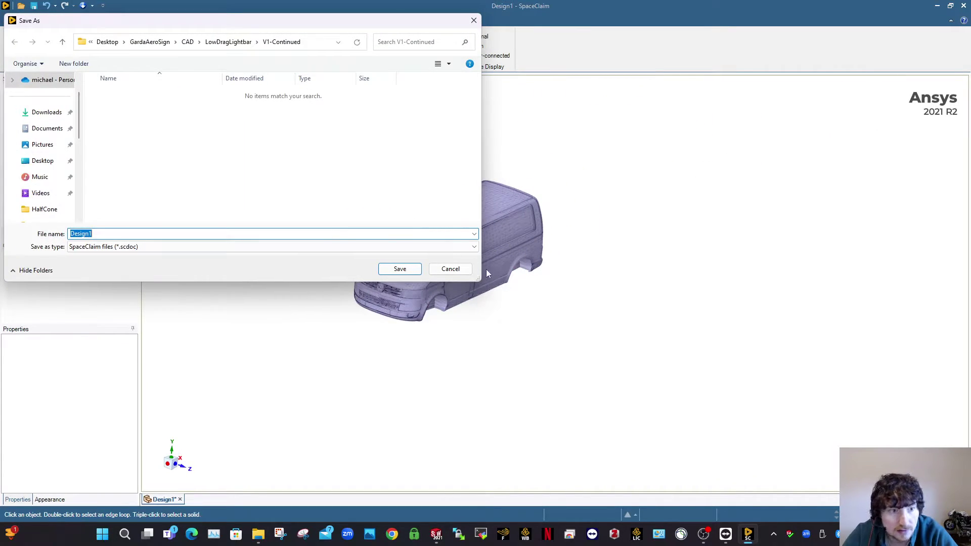
click(450, 269)
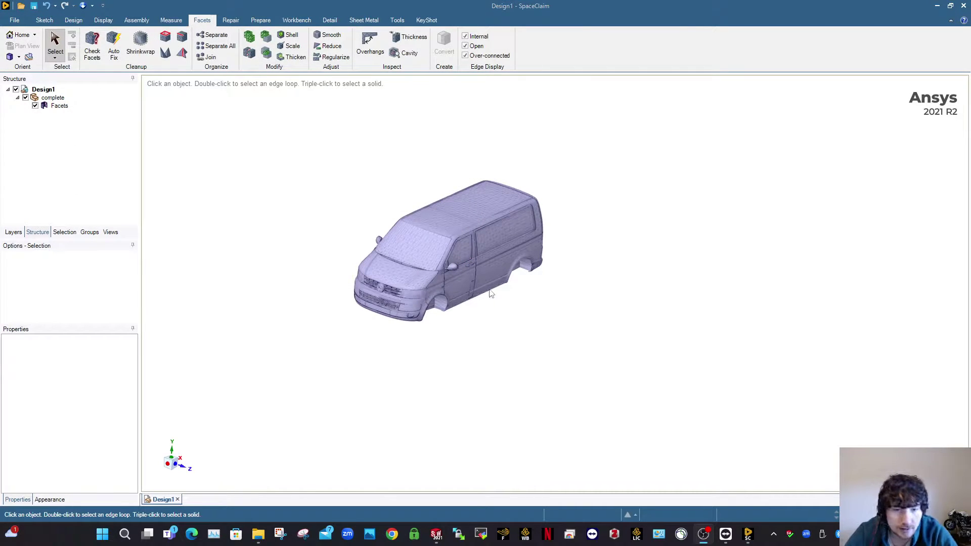
Examine the open axle holes left inside the van's wheel arches.
mouse_move(489, 294)
middle_down()
mouse_move(455, 271)
mouse_move(460, 130)
middle_up()
scroll(438, 310, up, 6)
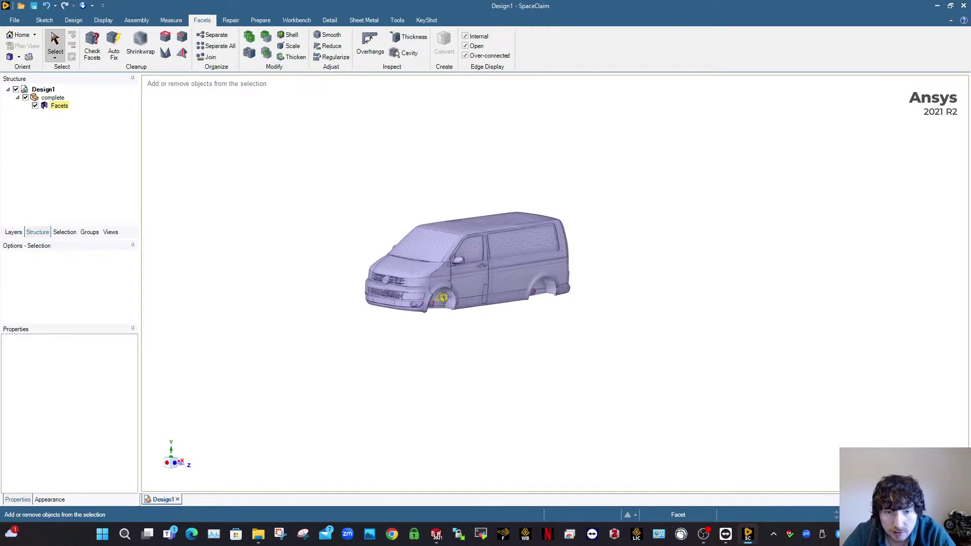
scroll(484, 265, down, 2)
scroll(447, 265, up, 4)
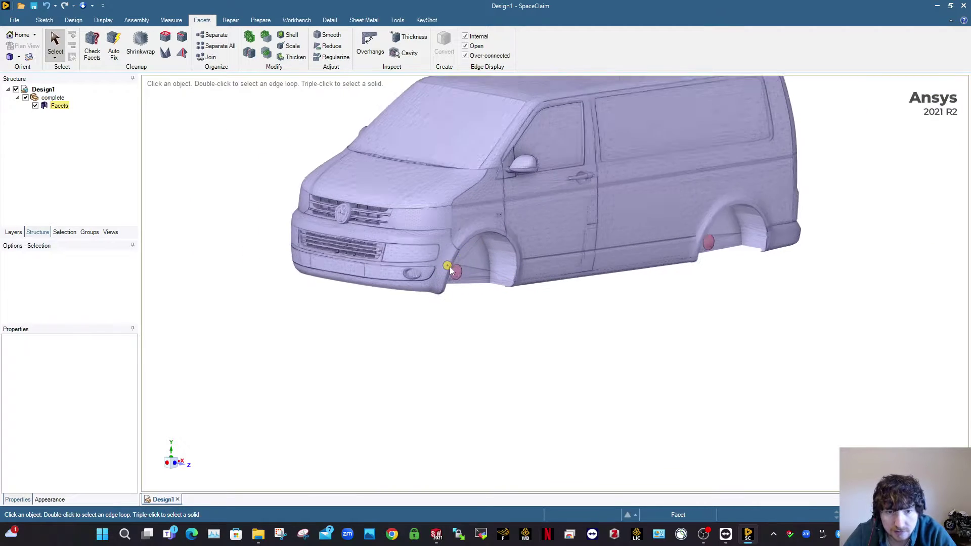
middle_drag(446, 265, 388, 254)
scroll(389, 254, down, 3)
scroll(632, 246, down, 2)
ctrl+middle_drag(632, 246, 456, 249)
scroll(477, 275, up, 1)
scroll(470, 280, up, 2)
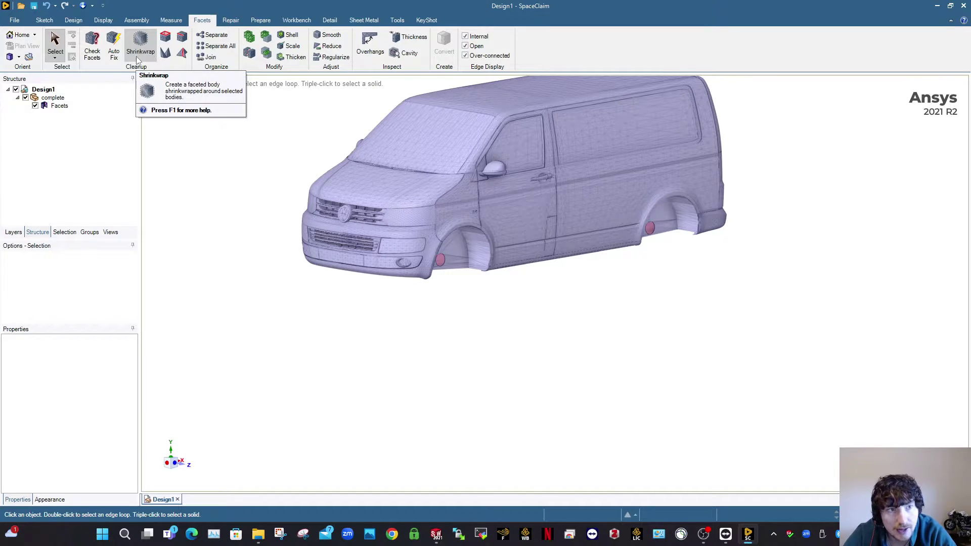
Find the openings in the faceted body and patch the axle holes in all four wheel arches.
click(165, 37)
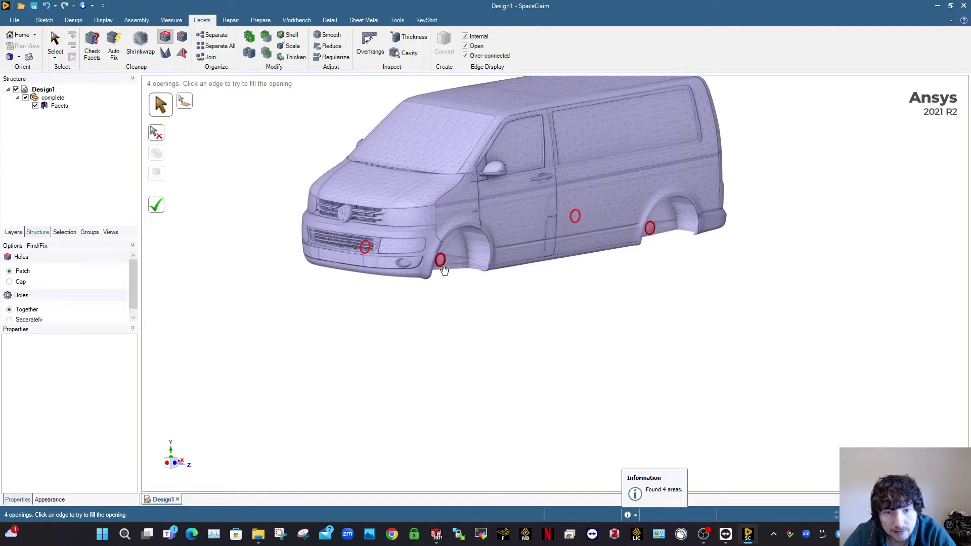
click(650, 229)
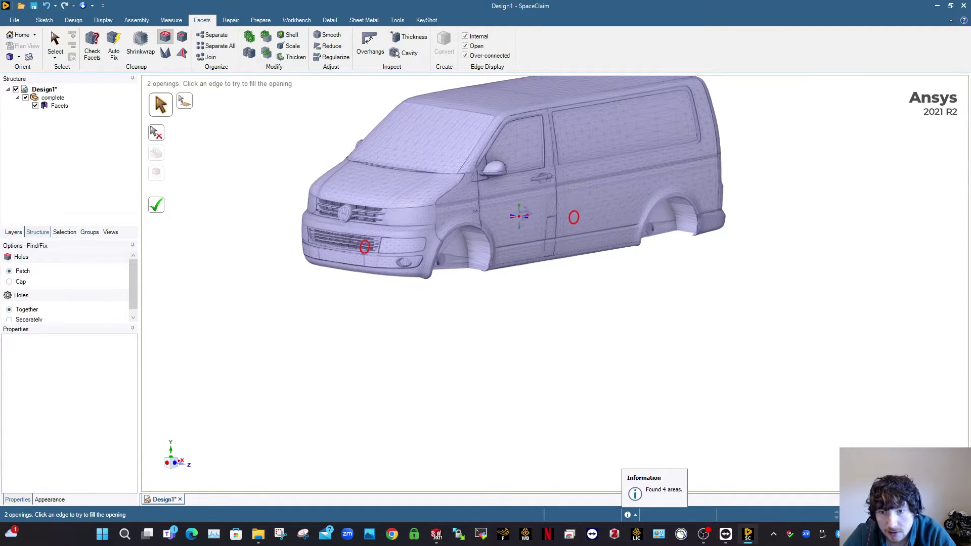
middle_drag(656, 236, 664, 217)
click(459, 246)
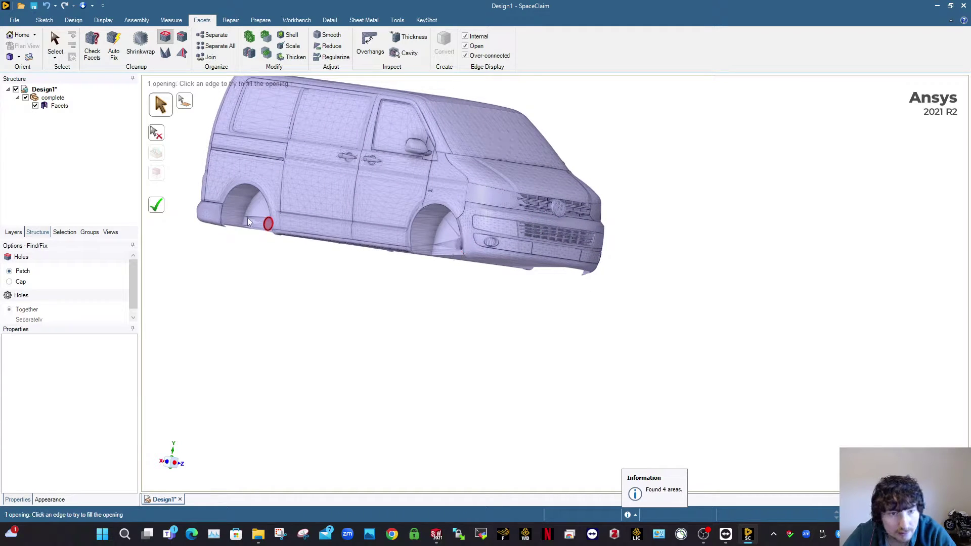
click(270, 227)
key(Escape)
Try to shrinkwrap the van's faceted body with a 6.32 mm gap size, without keeping the original body.
scroll(497, 233, down, 2)
middle_drag(497, 233, 390, 226)
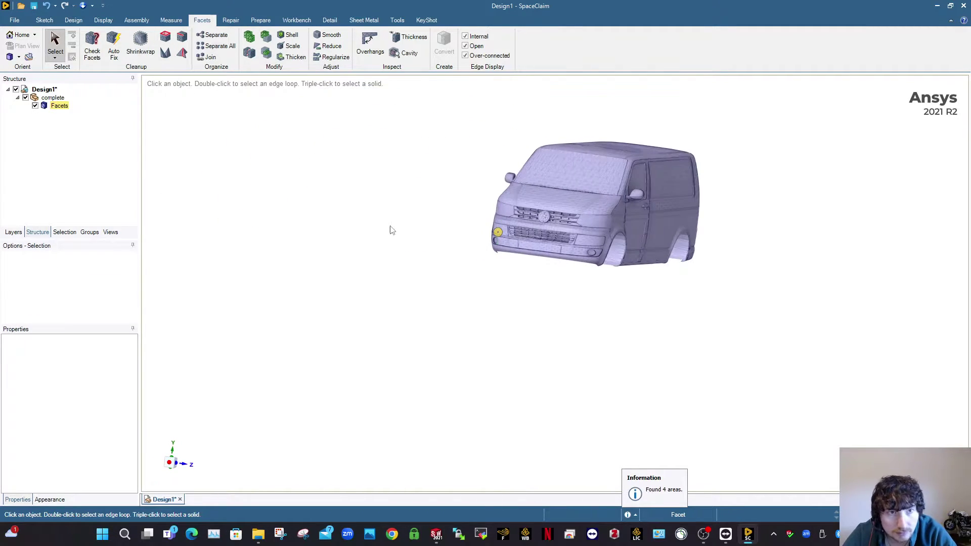
shift+middle_drag(644, 193, 506, 223)
scroll(630, 270, up, 5)
middle_drag(516, 281, 550, 253)
scroll(550, 253, down, 2)
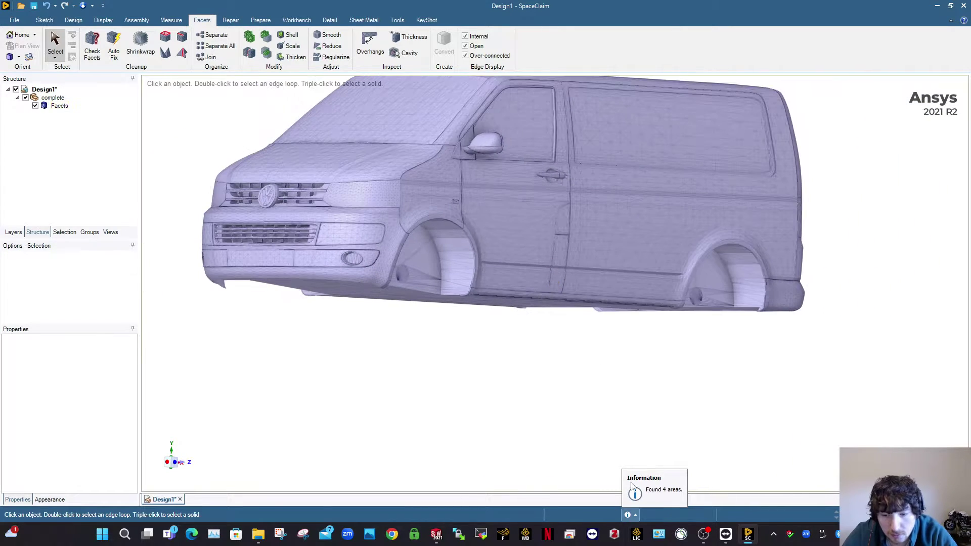
click(151, 57)
click(346, 236)
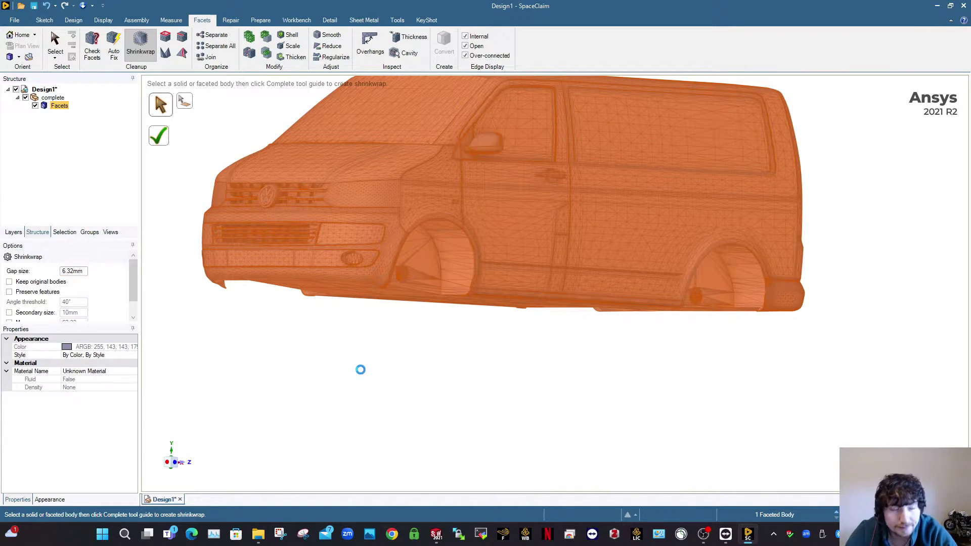
click(365, 371)
Inspect the shrinkwrapped van, undo the shrinkwrap and leave the command.
scroll(509, 204, down, 3)
middle_drag(508, 205, 726, 210)
scroll(726, 210, down, 1)
scroll(584, 210, up, 4)
middle_drag(580, 201, 484, 259)
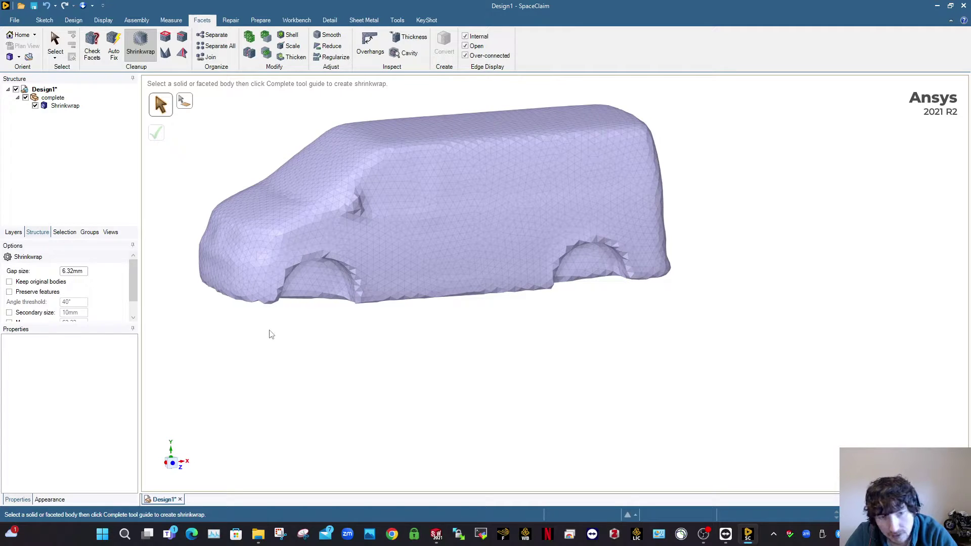
key(ctrl+z)
click(403, 336)
scroll(277, 230, up, 5)
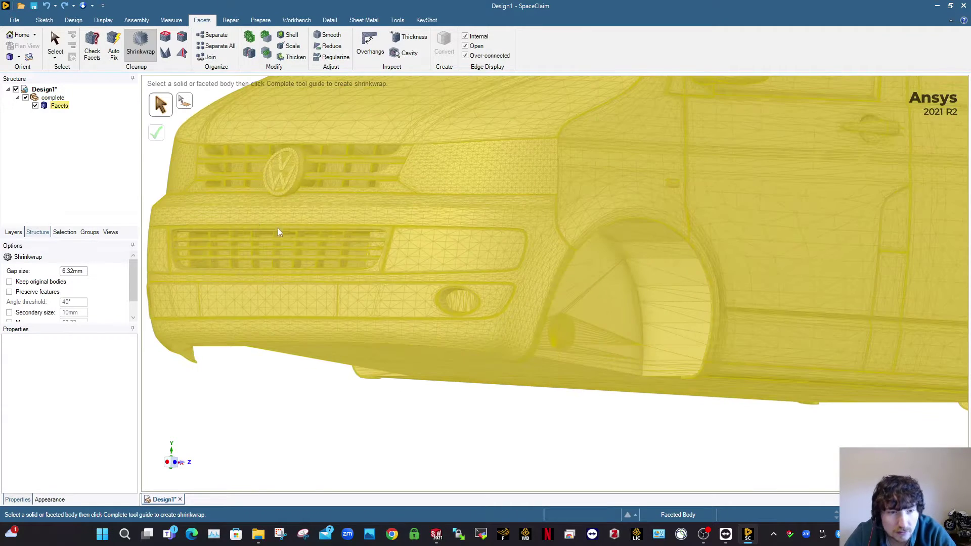
ctrl+middle_drag(329, 236, 388, 215)
key(Escape)
Examine the underside of the front bumper and its lower lip from several angles.
scroll(585, 308, up, 1)
middle_drag(585, 308, 504, 223)
scroll(586, 312, up, 3)
mouse_move(585, 312)
middle_down()
mouse_move(578, 292)
mouse_move(613, 314)
mouse_move(574, 303)
mouse_move(583, 319)
middle_up()
mouse_move(644, 319)
middle_down()
mouse_move(750, 383)
mouse_move(672, 365)
mouse_move(459, 217)
mouse_move(499, 229)
mouse_move(498, 254)
mouse_move(544, 261)
mouse_move(554, 250)
middle_up()
scroll(660, 355, down, 2)
mouse_move(717, 286)
ctrl+middle_down()
mouse_move(482, 161)
mouse_move(535, 178)
mouse_move(428, 153)
mouse_move(444, 130)
mouse_move(424, 121)
mouse_move(395, 134)
ctrl+middle_up()
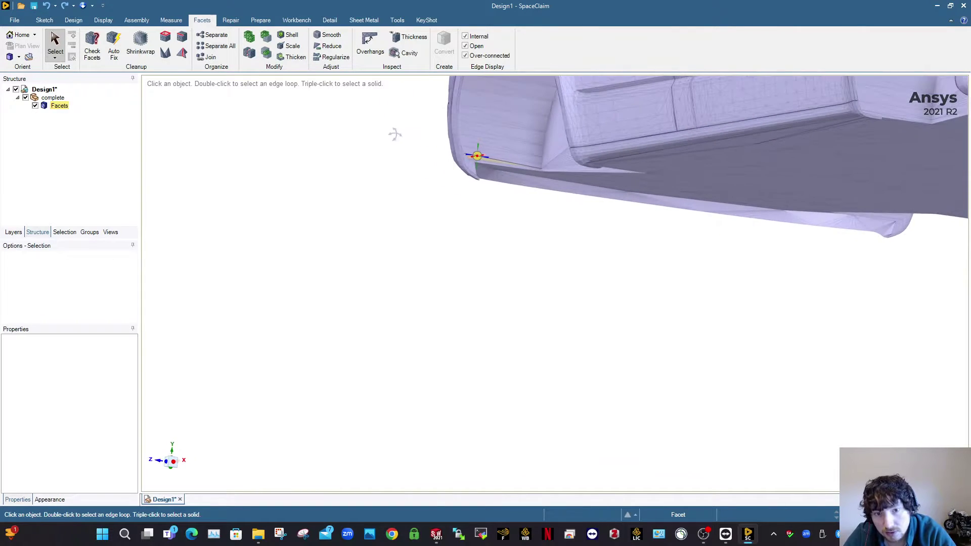
click(550, 187)
middle_drag(522, 183, 486, 178)
scroll(543, 228, down, 3)
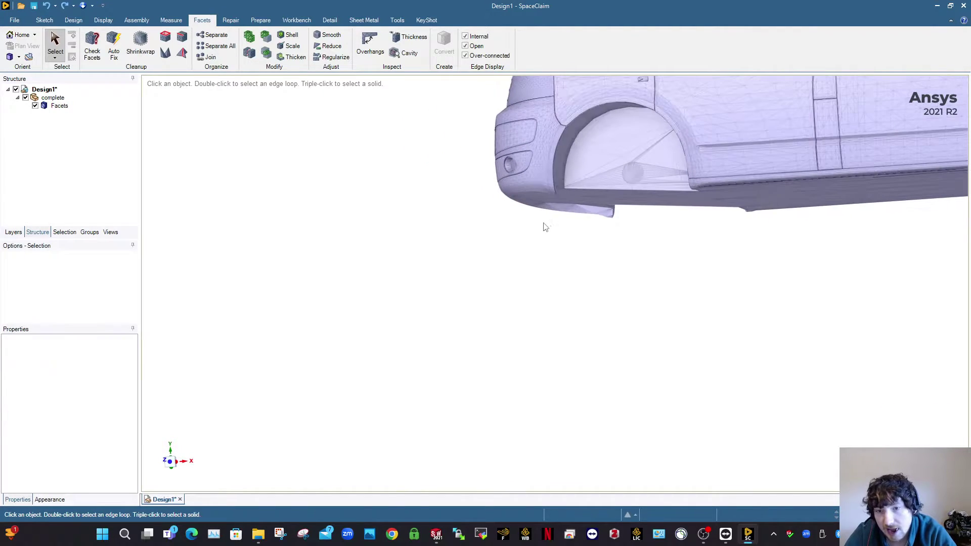
Select the inner facets along the front bumper's lower lip and delete them.
scroll(612, 216, up, 4)
scroll(601, 211, up, 3)
middle_drag(588, 199, 581, 194)
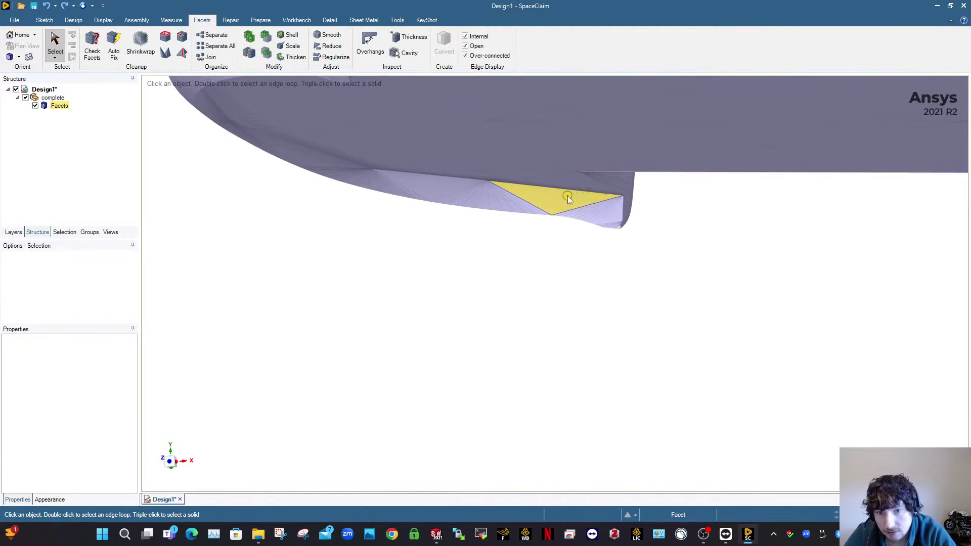
click(568, 198)
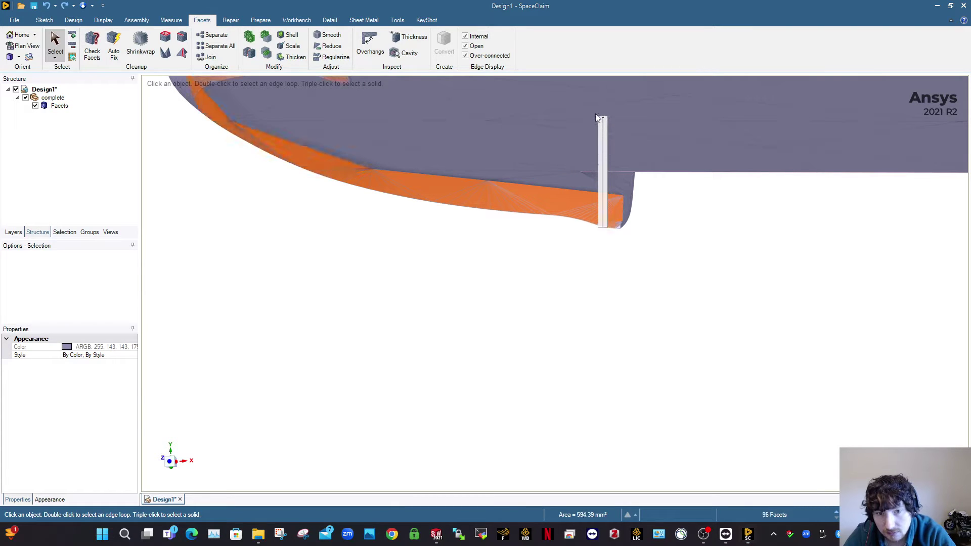
click(663, 205)
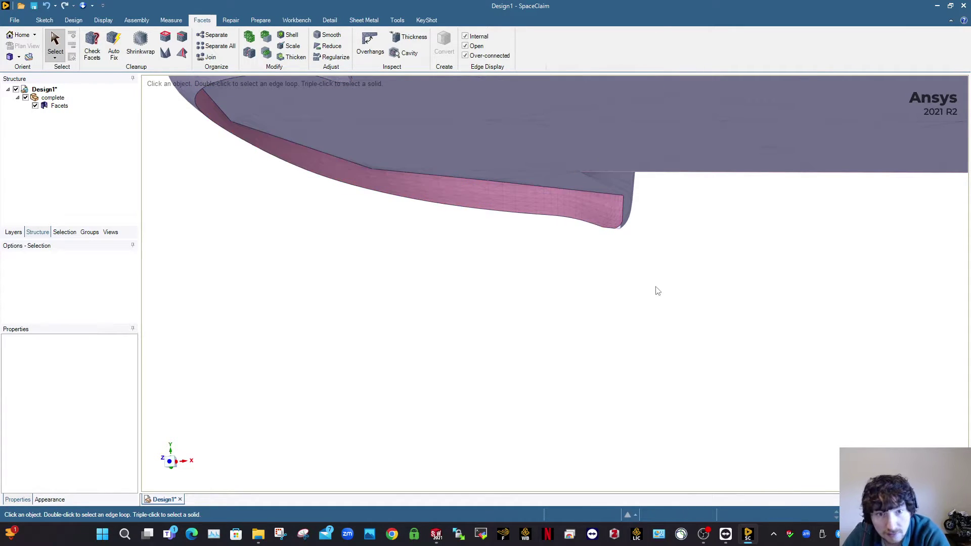
Select the remaining outer facets along the front bumper's lower lip and delete them.
scroll(656, 289, down, 4)
middle_drag(556, 199, 507, 217)
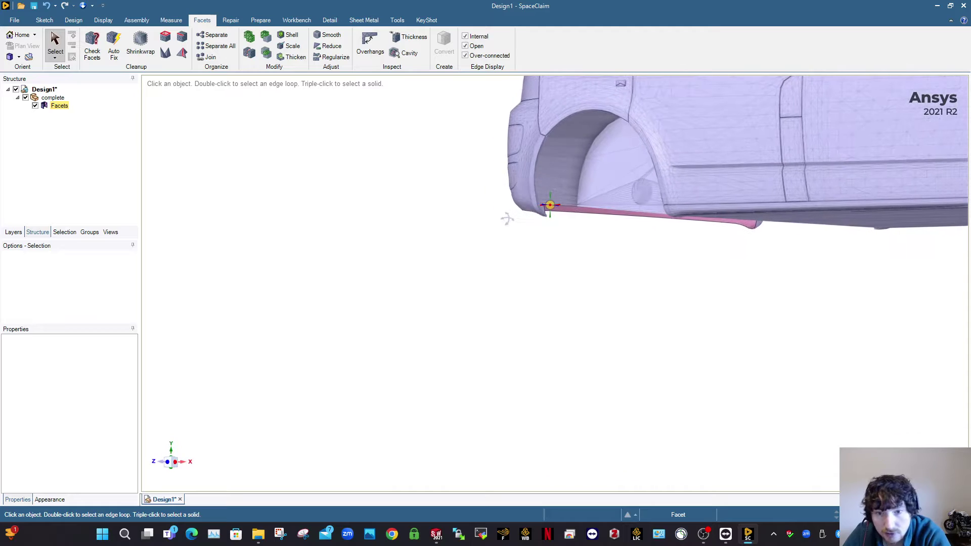
scroll(593, 213, up, 3)
middle_drag(595, 215, 593, 213)
scroll(525, 196, up, 5)
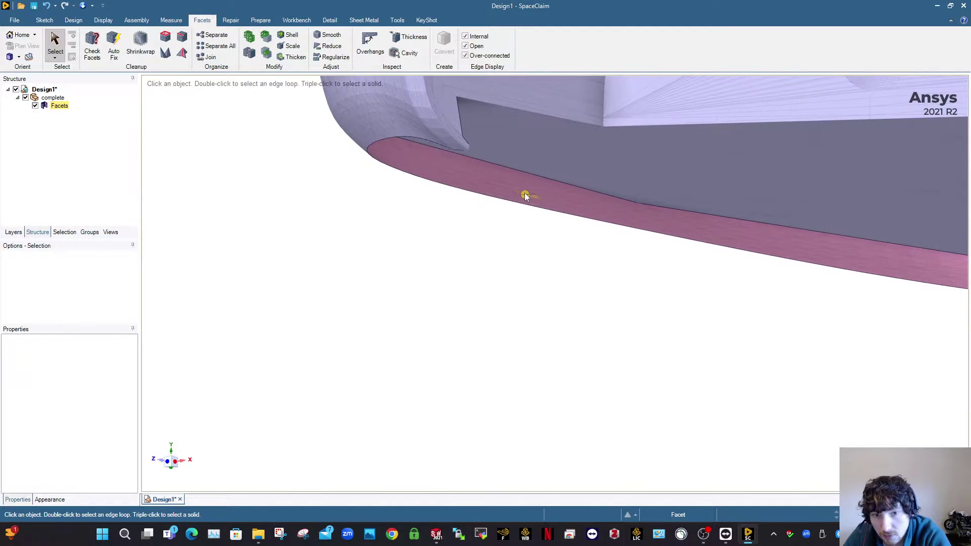
click(518, 193)
scroll(540, 281, down, 4)
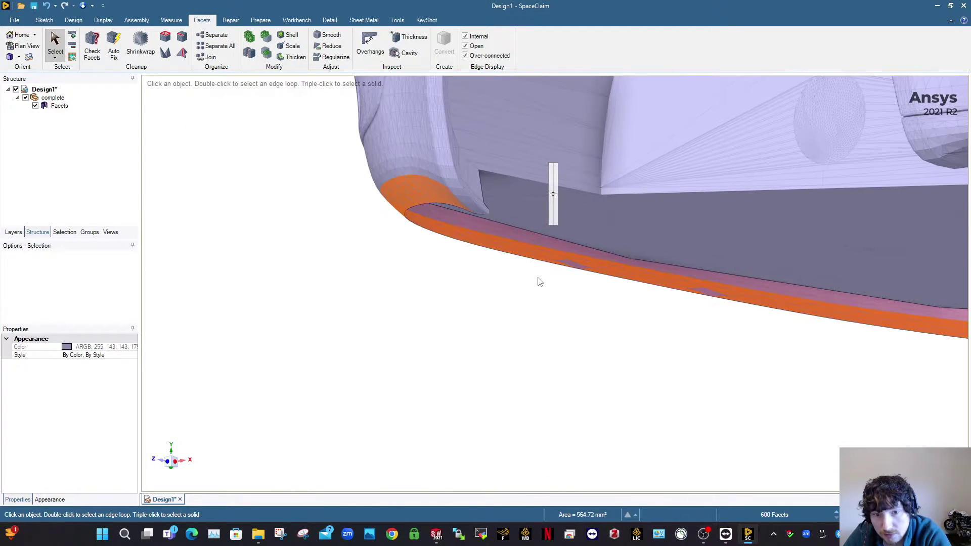
click(540, 282)
Check the front bumper's cut lower edge and undo both lip facet deletions.
scroll(526, 269, down, 2)
mouse_move(488, 210)
middle_down()
mouse_move(578, 221)
mouse_move(487, 210)
mouse_move(527, 188)
mouse_move(466, 277)
mouse_move(433, 303)
mouse_move(689, 318)
mouse_move(722, 297)
mouse_move(613, 310)
mouse_move(598, 400)
middle_up()
scroll(592, 394, down, 5)
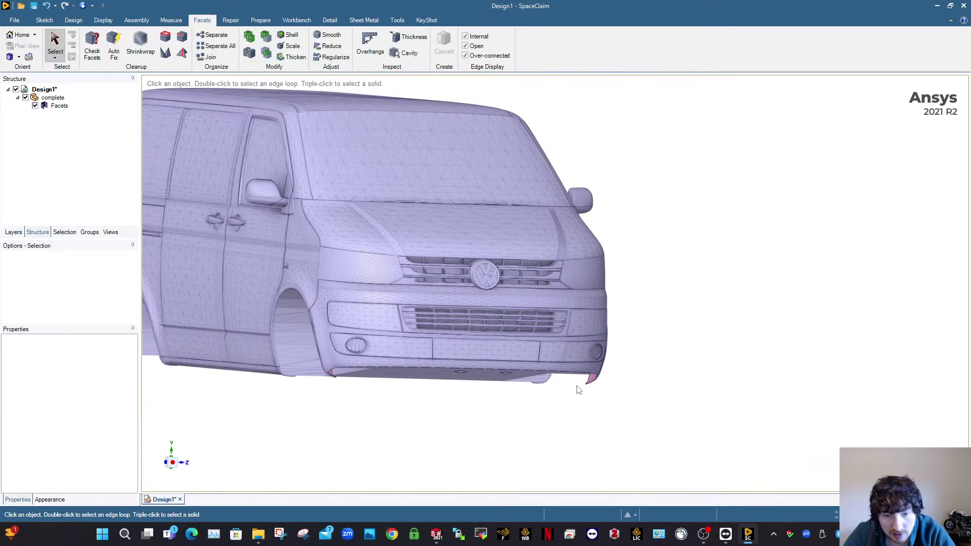
key(ctrl+z)
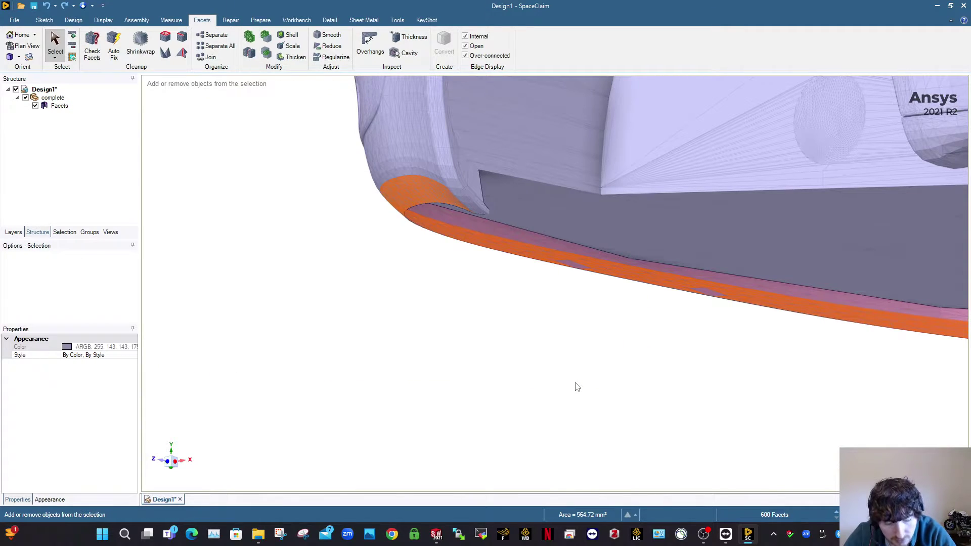
key(ctrl+z)
key(ctrl+z)
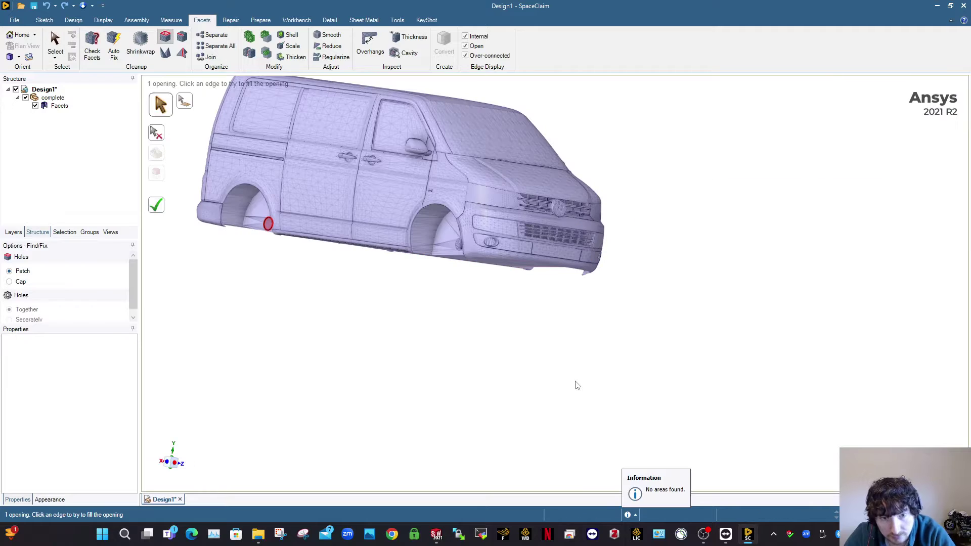
Check the patched van body and its wheel arches for remaining openings.
scroll(578, 380, down, 5)
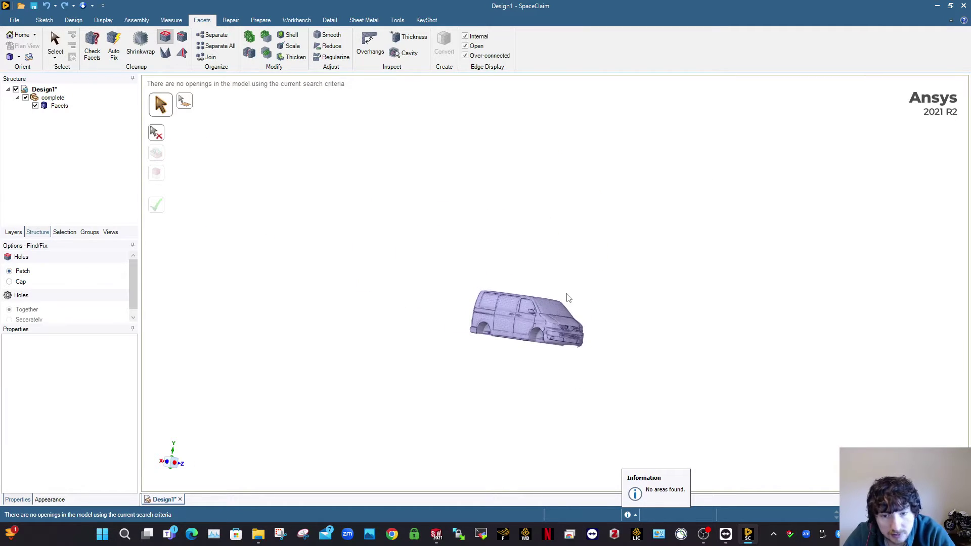
middle_drag(566, 299, 455, 357)
scroll(441, 317, up, 5)
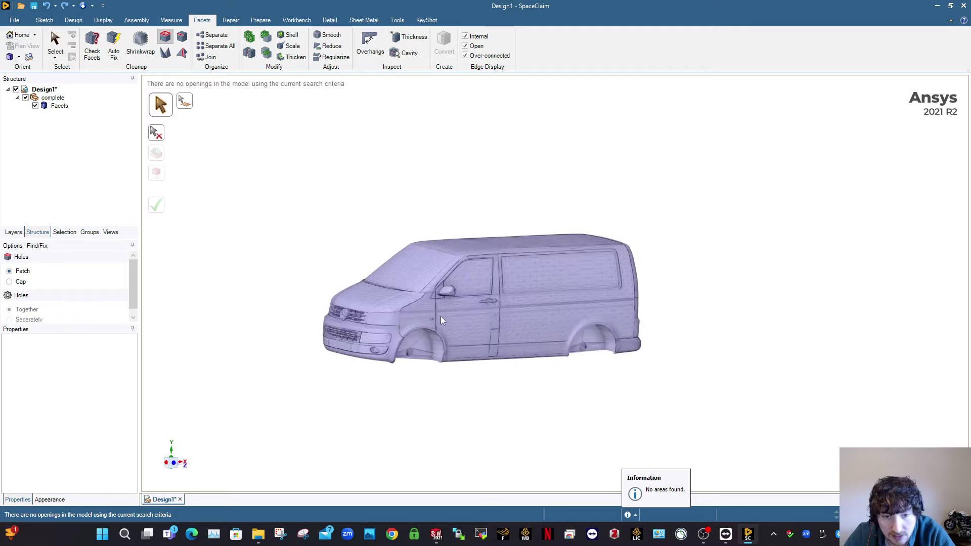
click(630, 510)
click(637, 501)
middle_drag(484, 296, 514, 305)
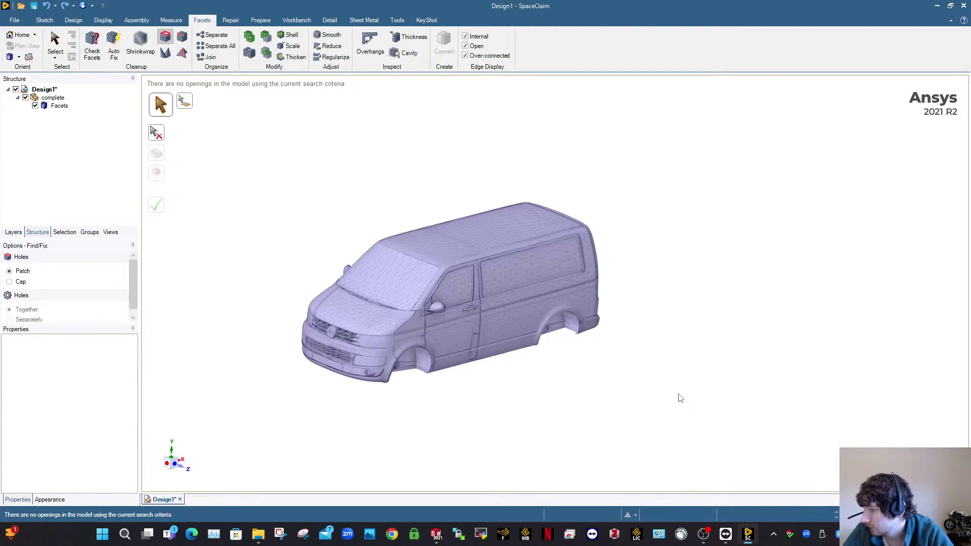
shift+middle_drag(516, 349, 575, 333)
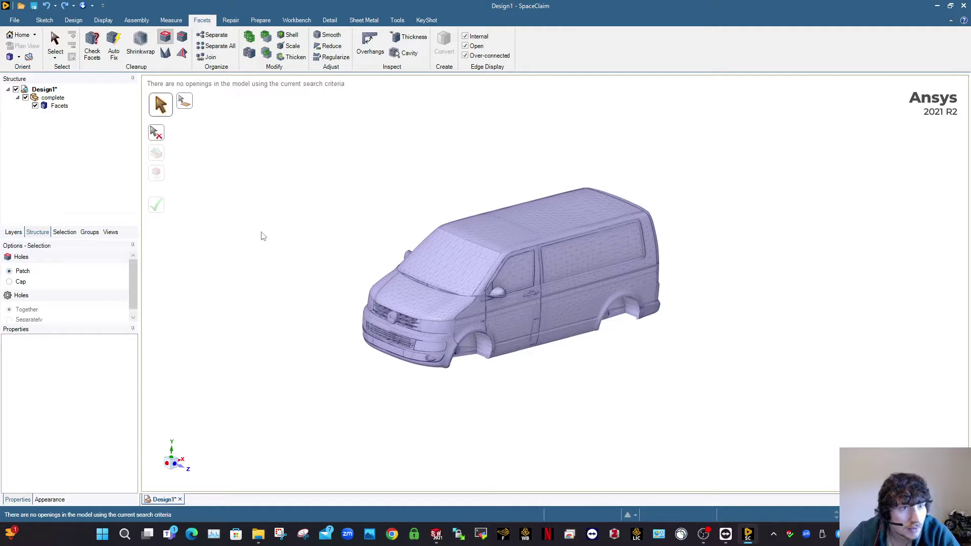
key(Escape)
click(151, 45)
click(496, 320)
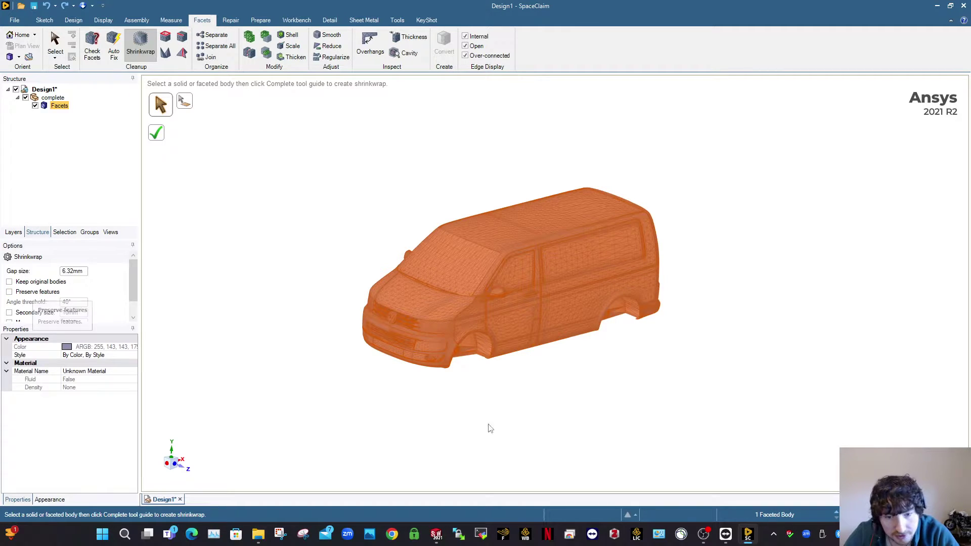
click(425, 379)
scroll(403, 328, up, 11)
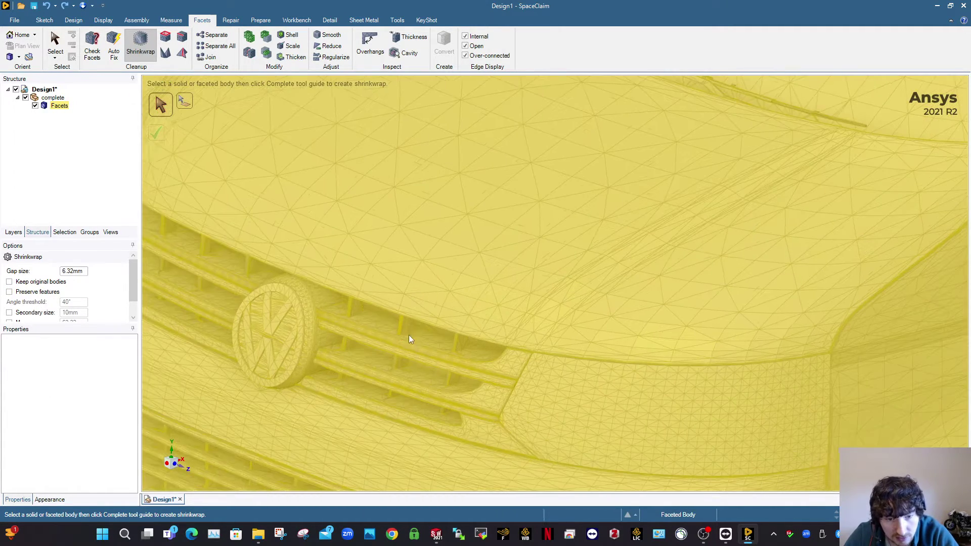
middle_drag(408, 335, 411, 316)
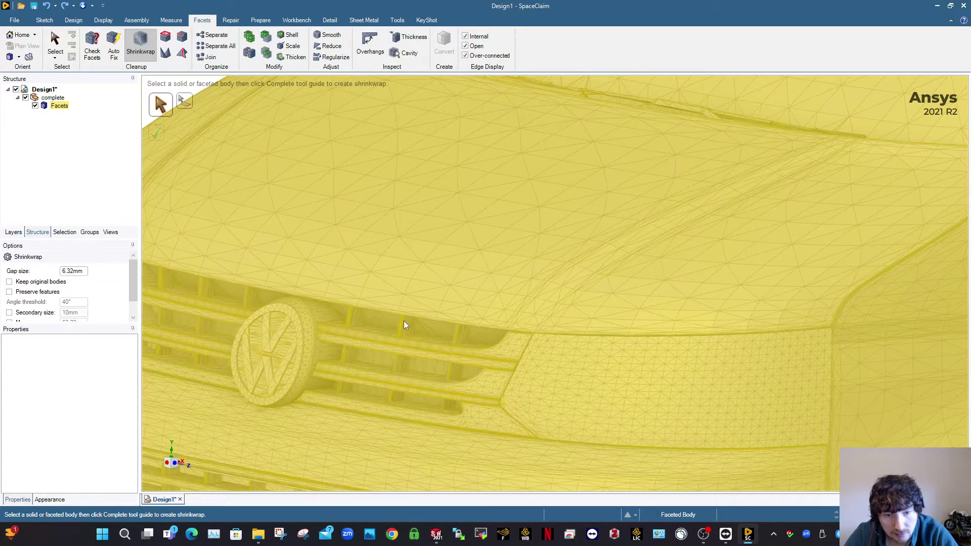
key(Escape)
Examine the front grilles, bumper and front wheel arches for geometry that needs cleaning up.
ctrl+middle_drag(417, 379, 653, 245)
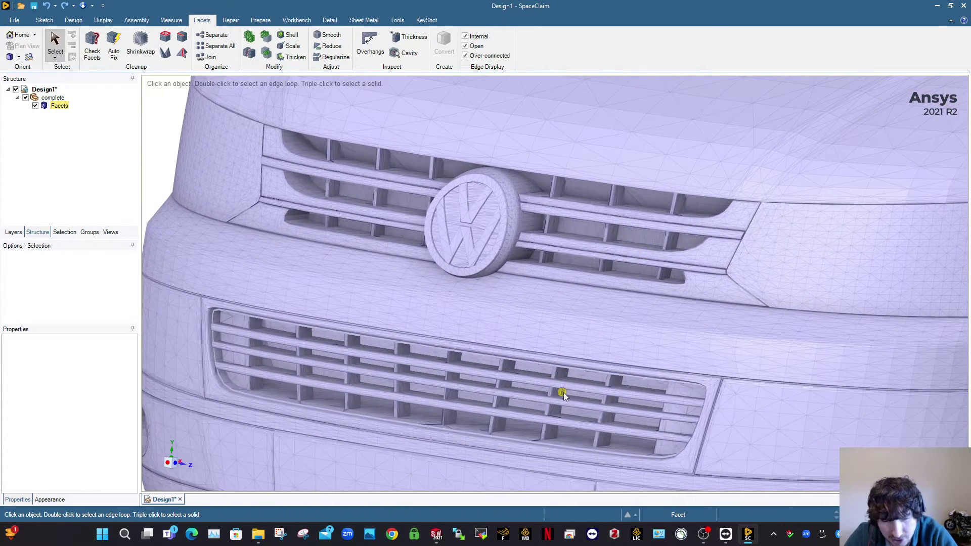
middle_drag(563, 393, 742, 365)
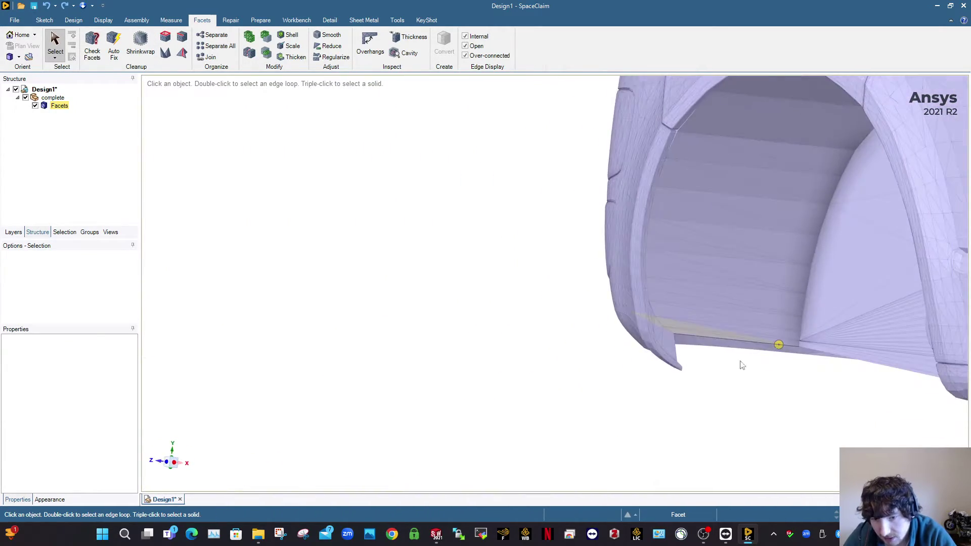
click(140, 45)
scroll(513, 269, down, 5)
key(Escape)
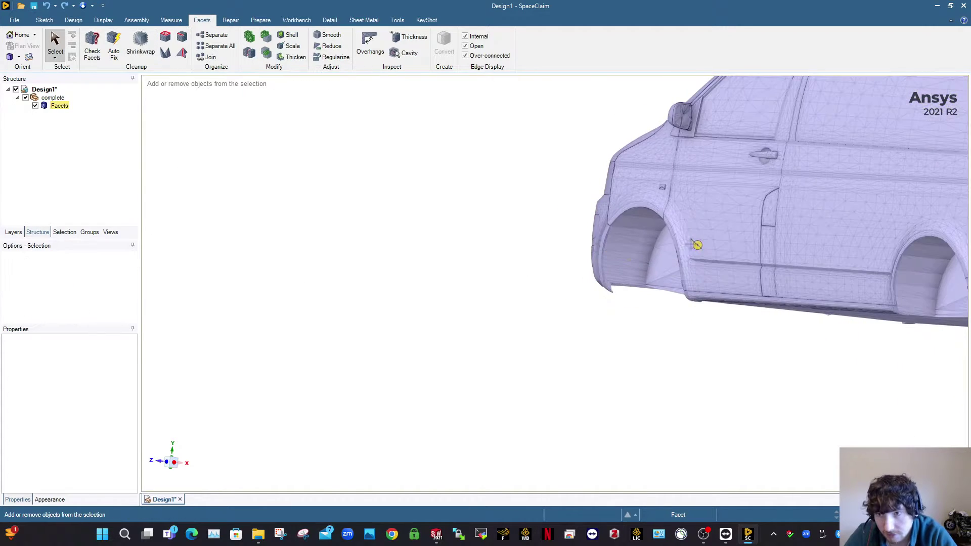
middle_drag(696, 245, 420, 233)
scroll(416, 232, up, 2)
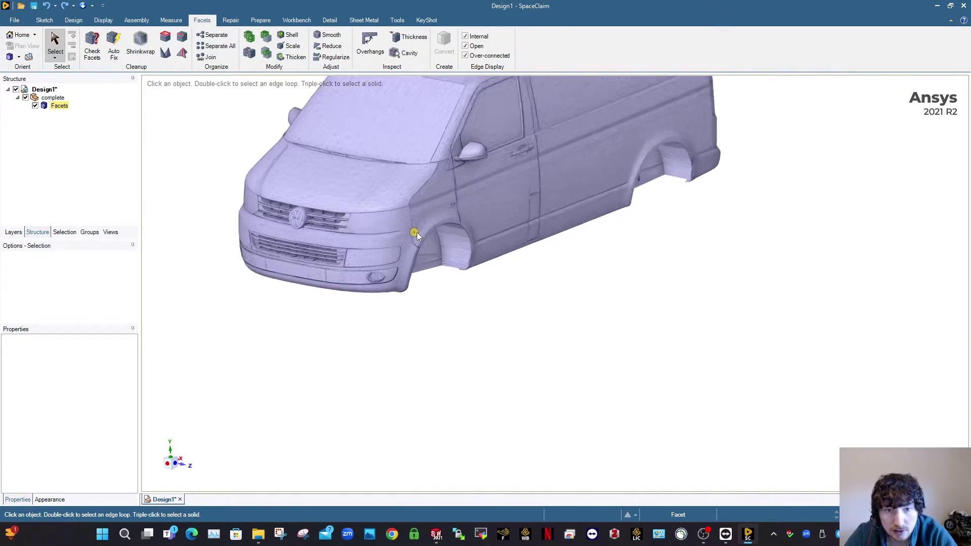
scroll(417, 232, up, 1)
scroll(434, 267, up, 4)
Examine the bonnet, front wing and the wiper parts in the recess at the base of the windscreen.
ctrl+middle_drag(364, 176, 391, 298)
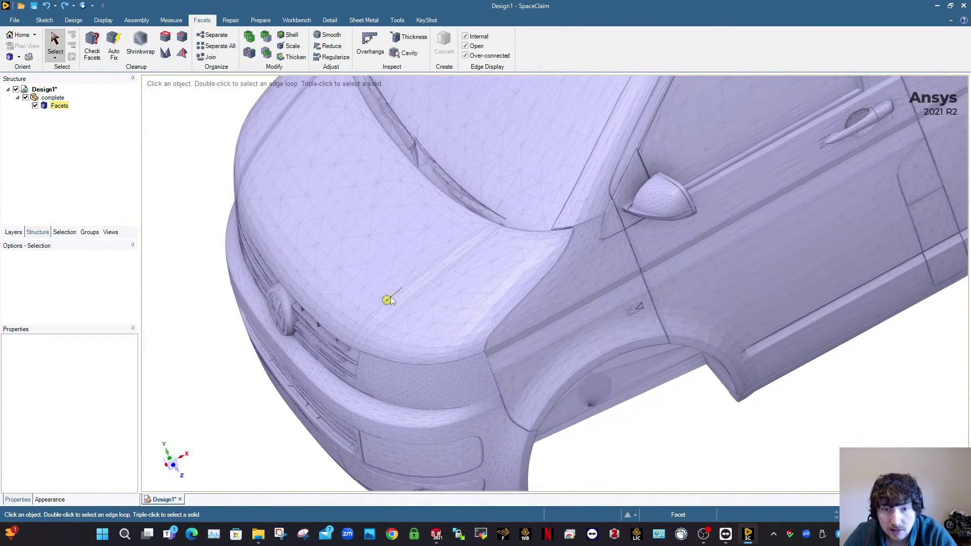
scroll(447, 198, up, 5)
middle_drag(448, 197, 480, 237)
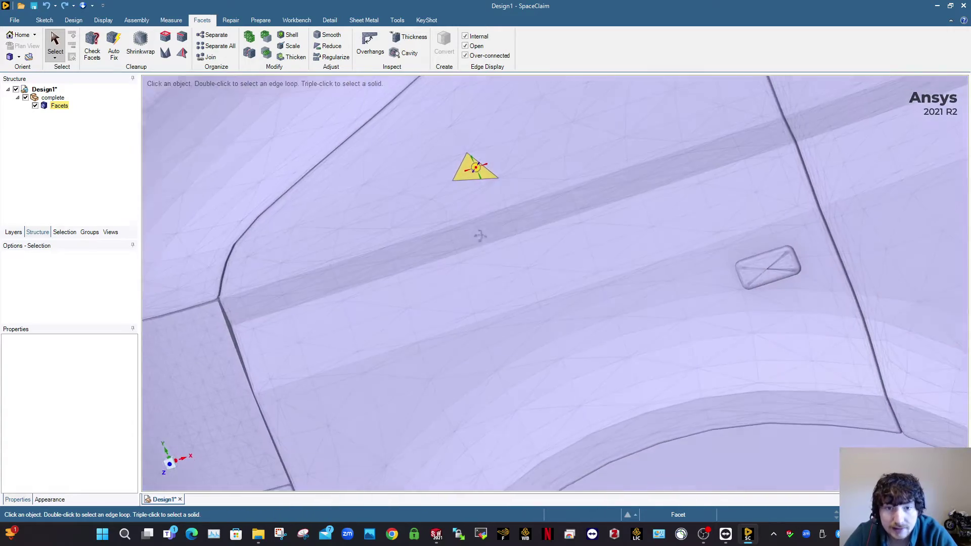
scroll(491, 218, down, 4)
ctrl+middle_drag(488, 163, 543, 344)
scroll(532, 259, up, 5)
middle_drag(546, 256, 574, 250)
scroll(471, 199, up, 3)
scroll(478, 199, down, 4)
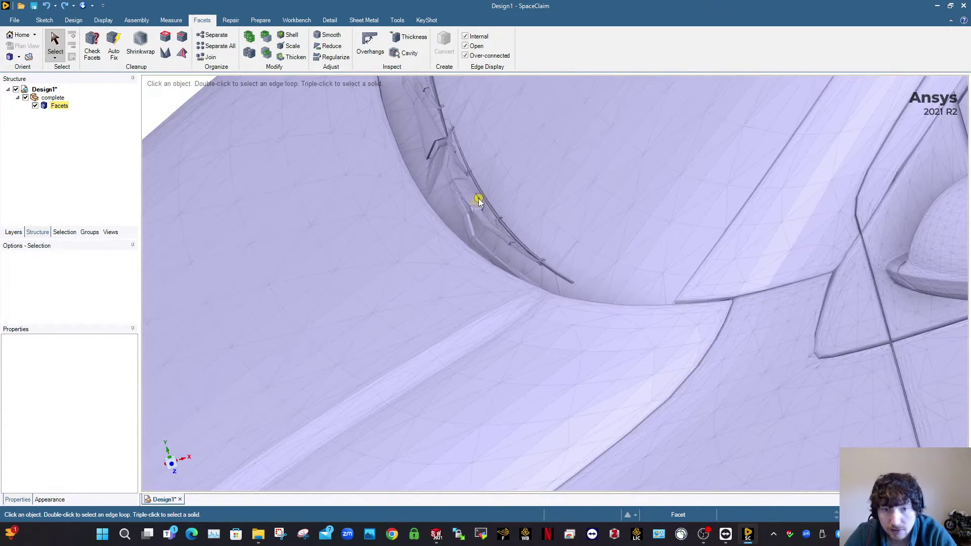
scroll(480, 199, down, 5)
ctrl+middle_drag(490, 197, 476, 302)
scroll(471, 306, up, 5)
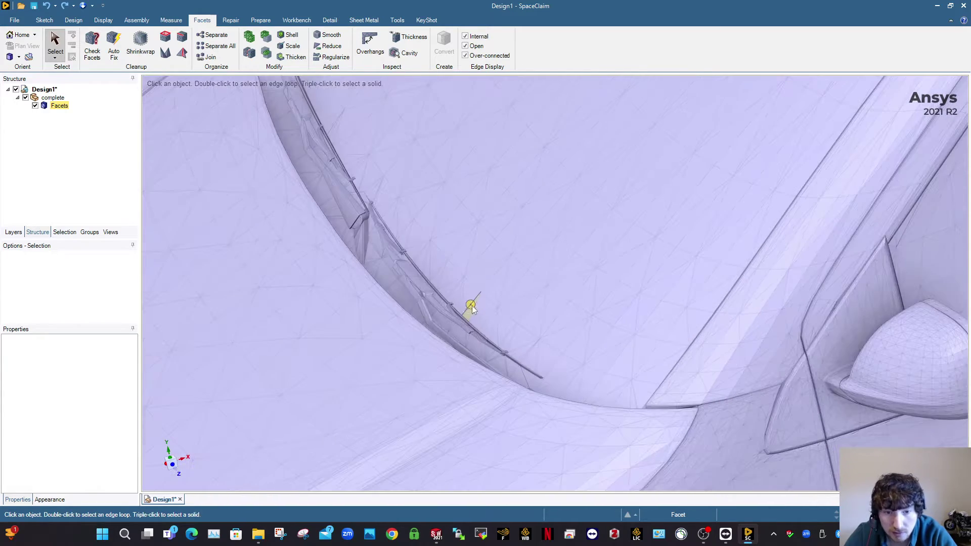
scroll(470, 309, up, 5)
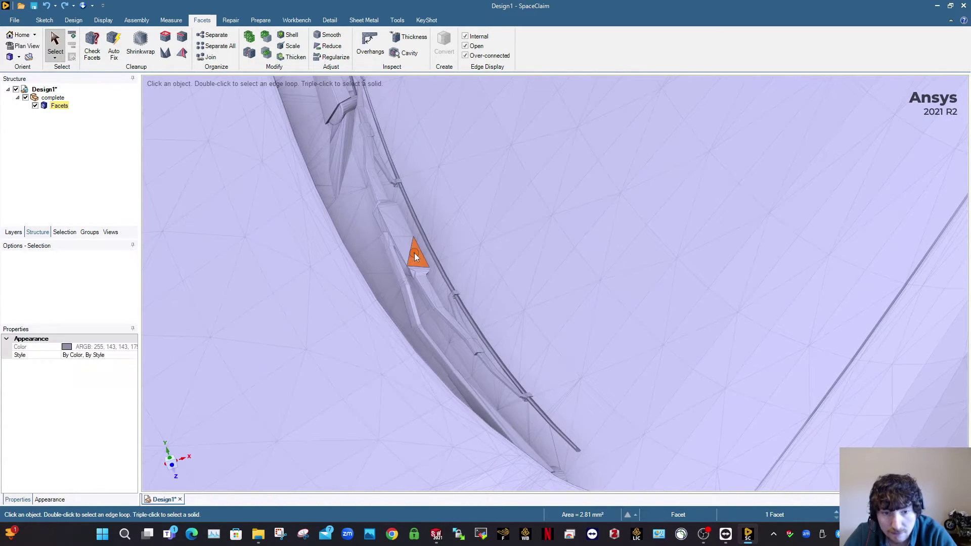
key(Escape)
click(213, 37)
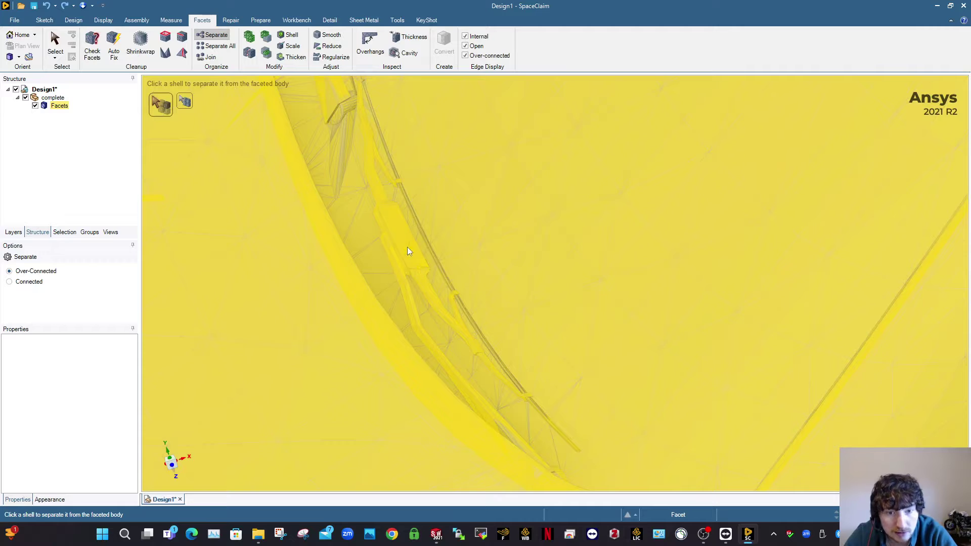
scroll(384, 244, down, 6)
key(Escape)
scroll(384, 244, up, 6)
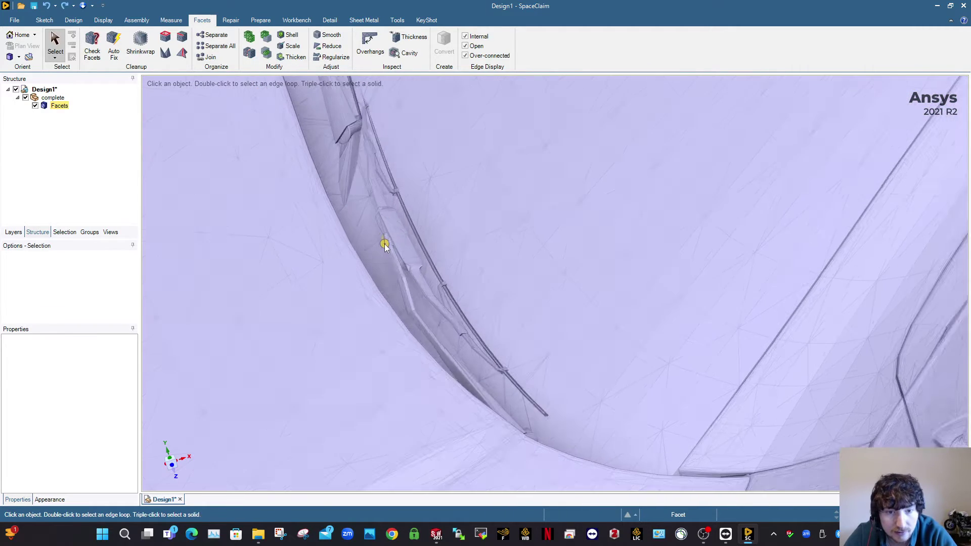
click(401, 232)
drag(437, 231, 470, 92)
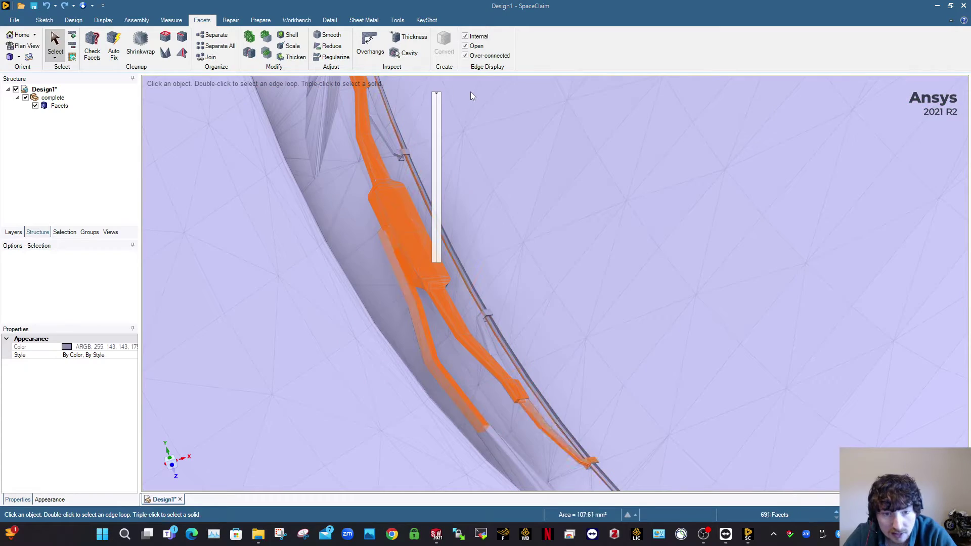
scroll(539, 275, down, 5)
key(Escape)
Inspect the wiper recess below the windscreen from several angles and compare it with the whole front end.
scroll(534, 303, up, 2)
scroll(535, 303, down, 3)
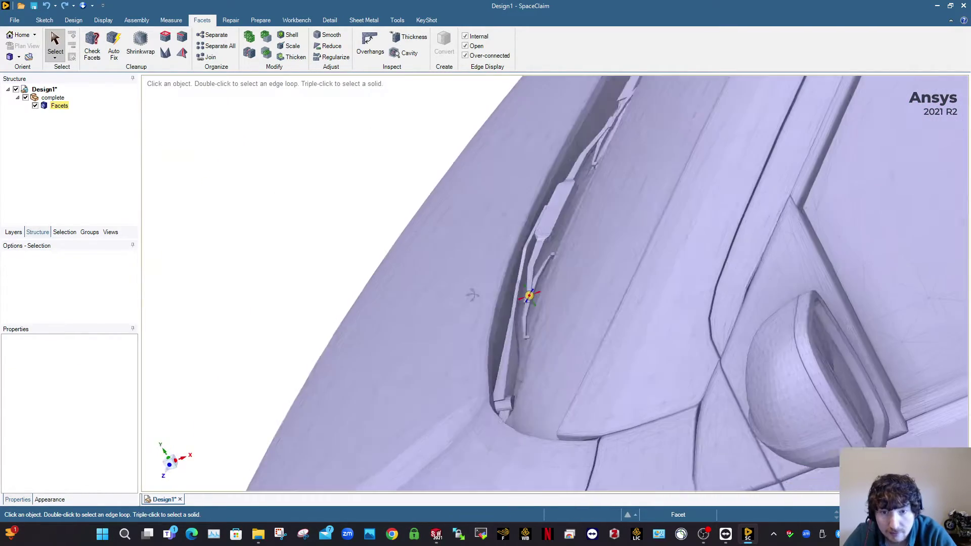
scroll(528, 294, up, 4)
scroll(532, 285, down, 3)
scroll(531, 286, down, 3)
middle_drag(529, 273, 526, 241)
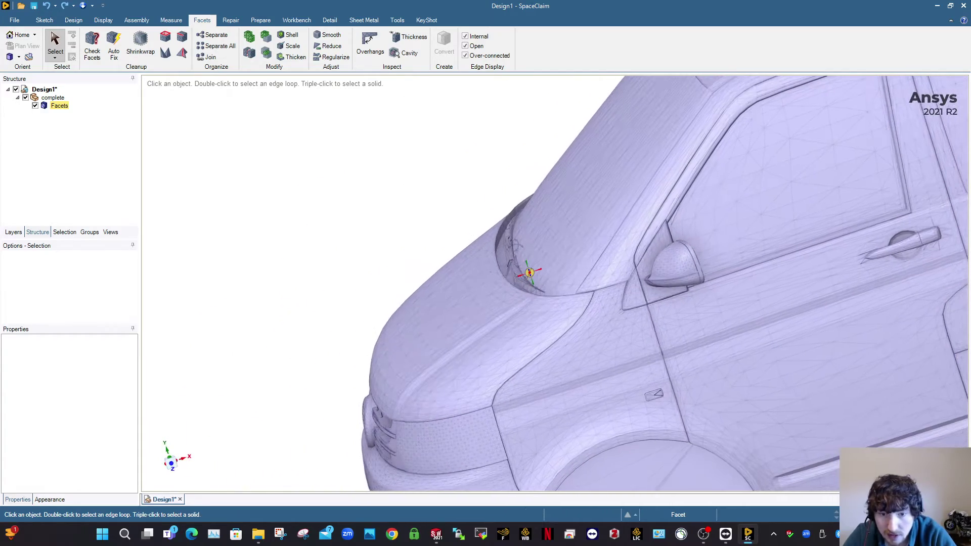
scroll(527, 241, up, 4)
middle_drag(477, 266, 556, 280)
scroll(556, 280, down, 2)
shift+middle_drag(611, 345, 418, 367)
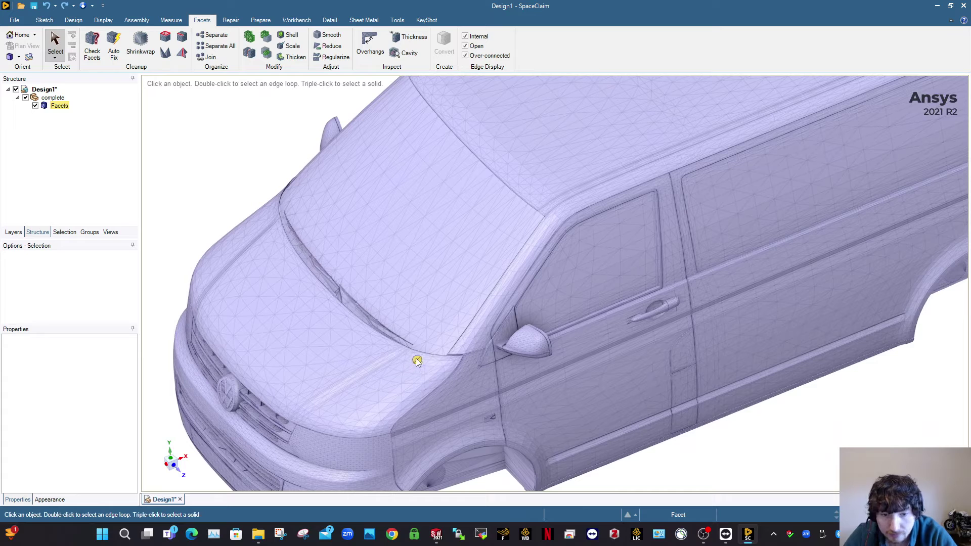
scroll(416, 360, down, 2)
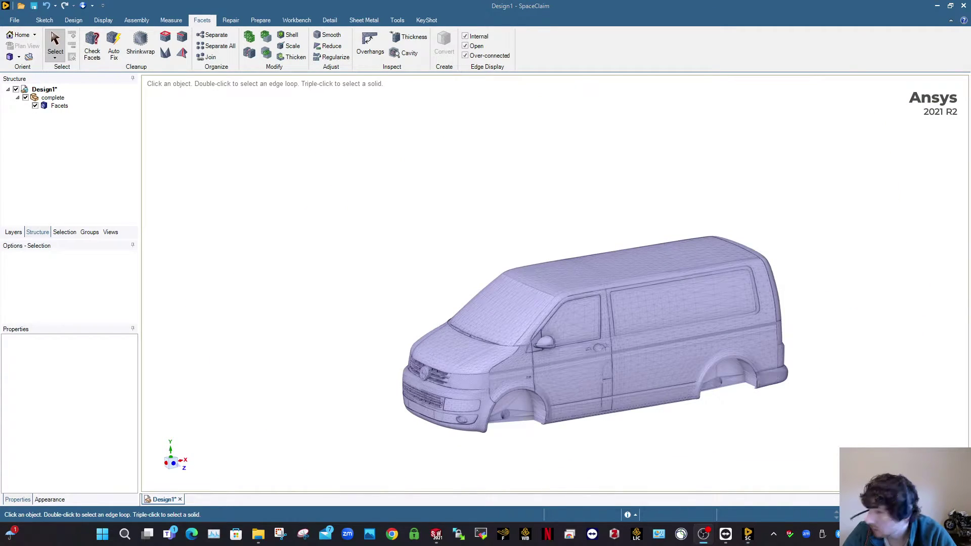
Compare the door handles and mirrors on both sides of the van.
scroll(598, 347, up, 6)
scroll(601, 344, down, 4)
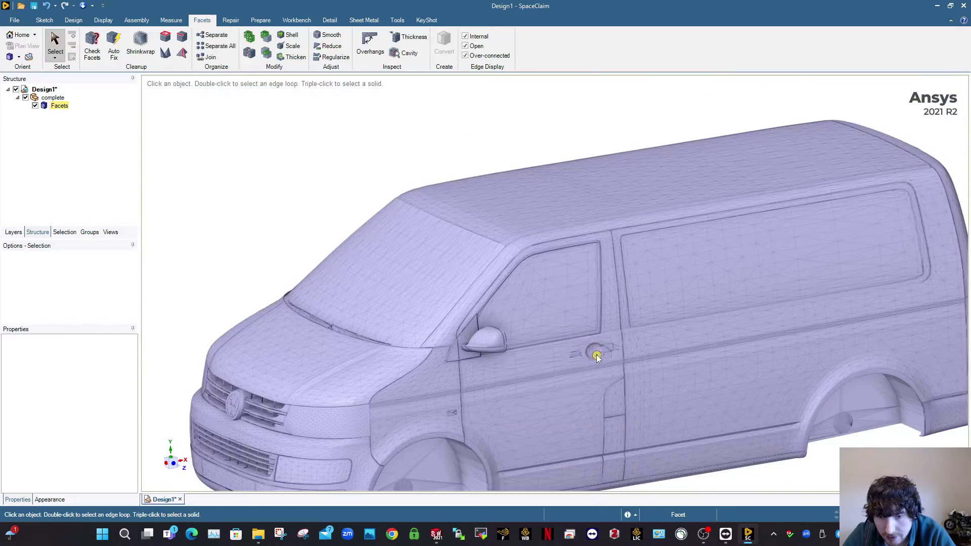
scroll(596, 354, up, 4)
middle_drag(590, 350, 708, 341)
scroll(308, 284, down, 4)
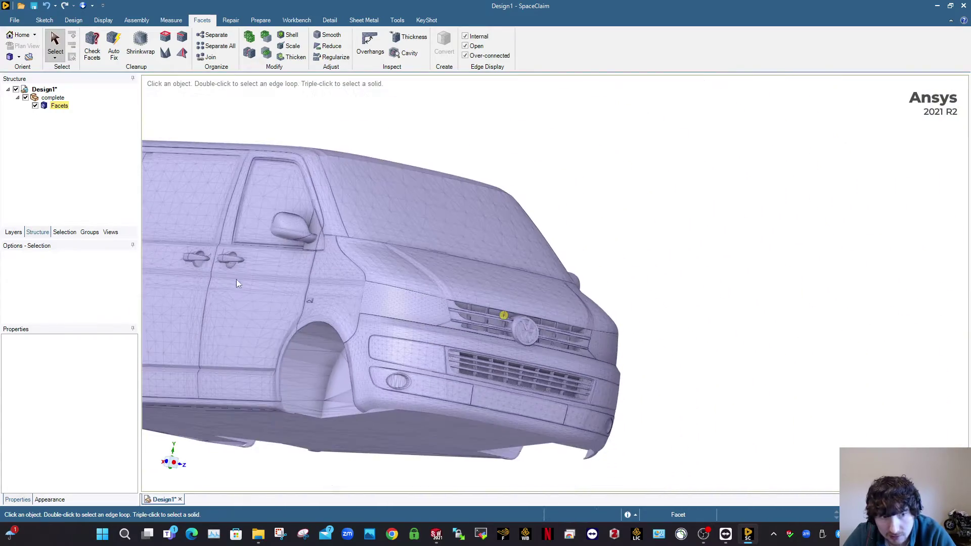
scroll(231, 273, up, 1)
scroll(263, 283, up, 3)
middle_drag(632, 293, 498, 303)
scroll(509, 299, down, 4)
ctrl+middle_drag(888, 309, 686, 283)
middle_drag(686, 283, 672, 297)
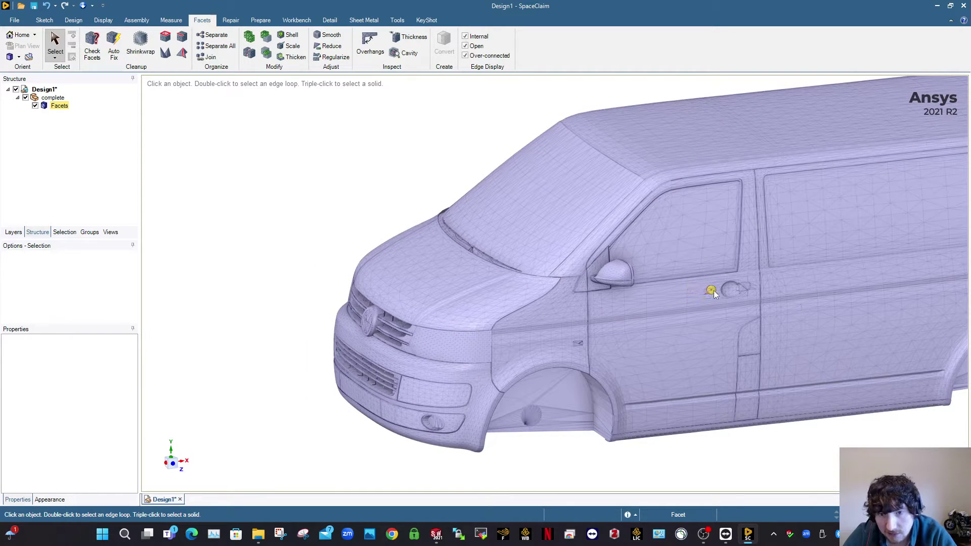
scroll(714, 294, down, 5)
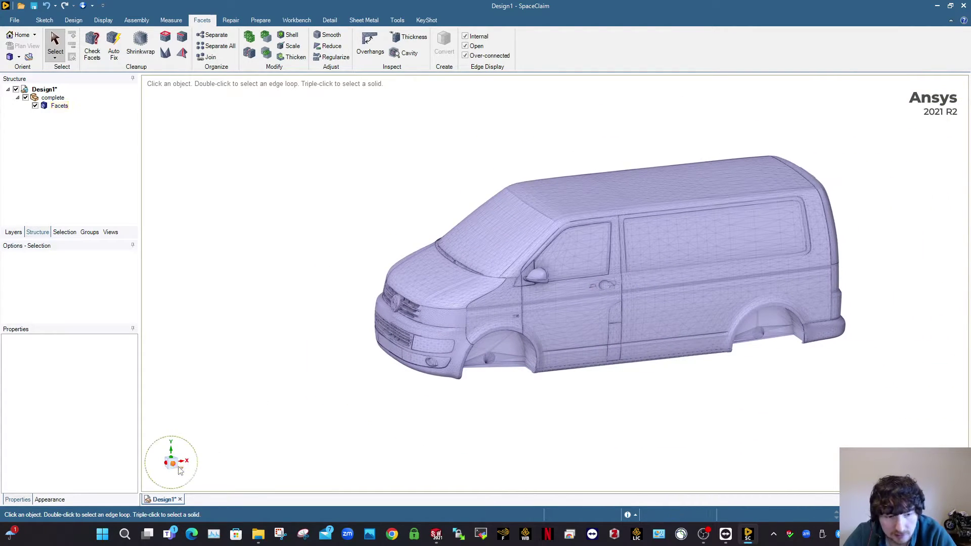
Select the facets of the rear window's wiper arm and delete them.
middle_drag(538, 290, 622, 282)
middle_drag(709, 256, 675, 238)
scroll(652, 236, up, 10)
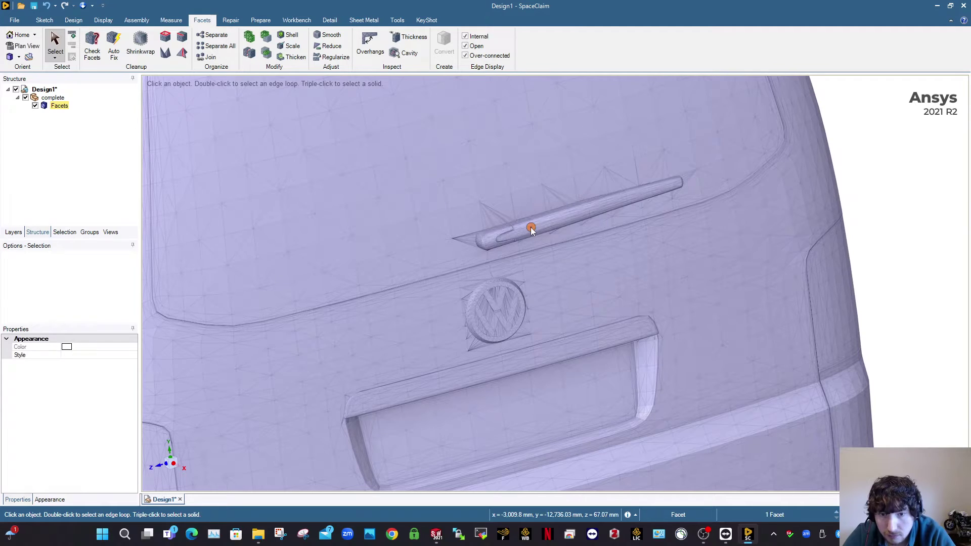
click(531, 230)
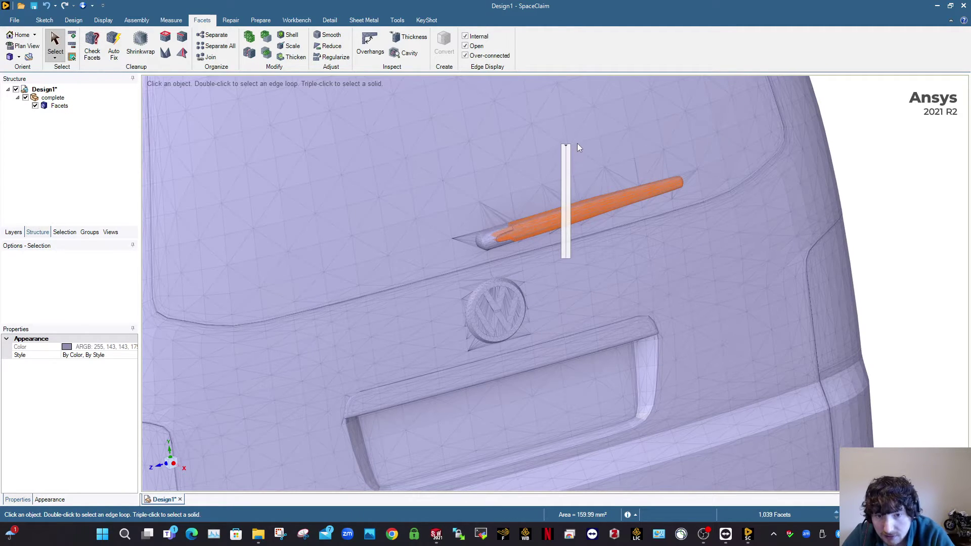
key(Delete)
Delete the rounded end piece of the rear wiper and the small leftover facets inside its notch.
scroll(474, 235, up, 5)
click(500, 241)
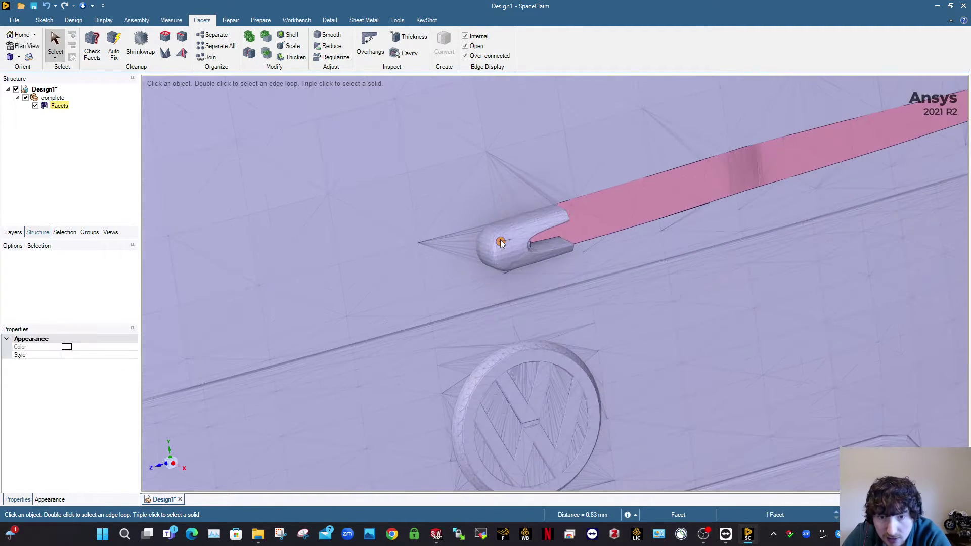
click(521, 254)
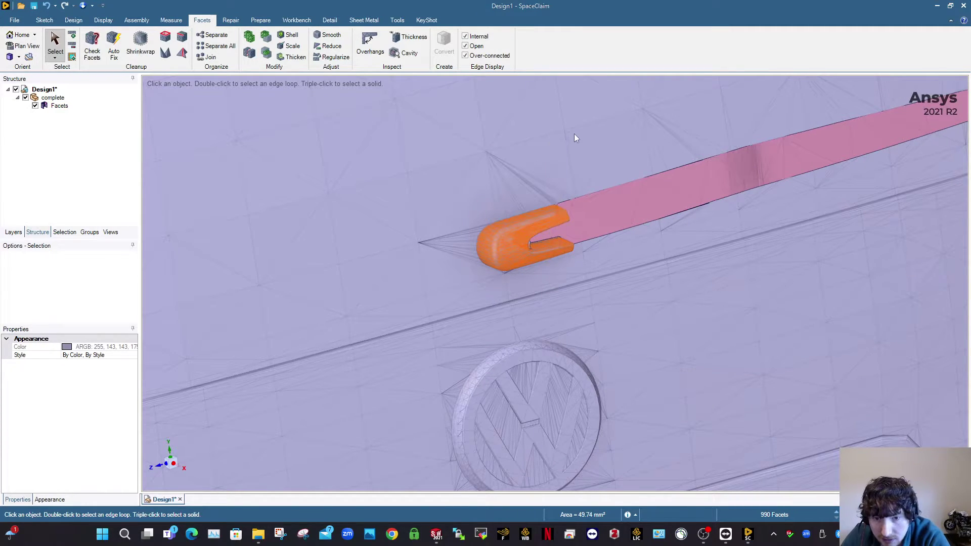
key(Delete)
scroll(531, 261, up, 1)
middle_drag(533, 260, 551, 259)
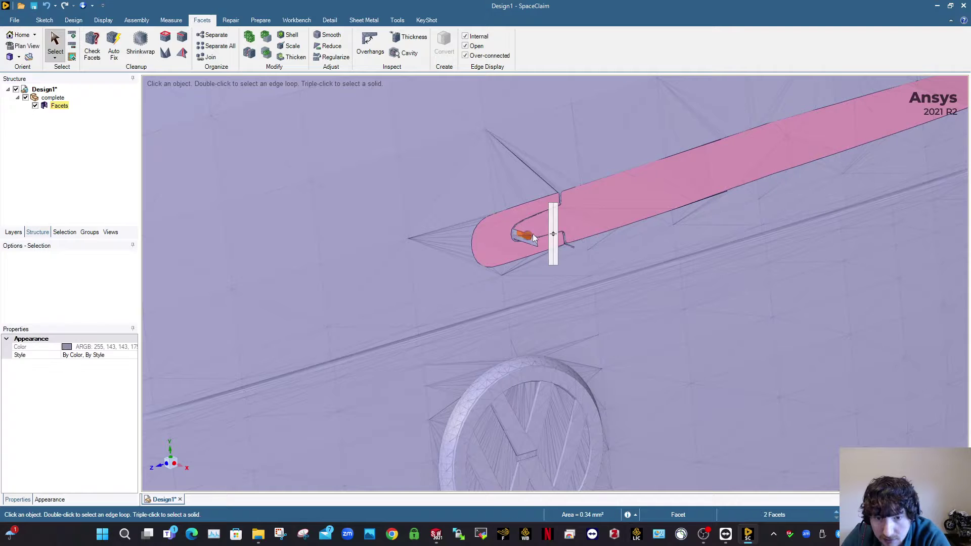
click(589, 158)
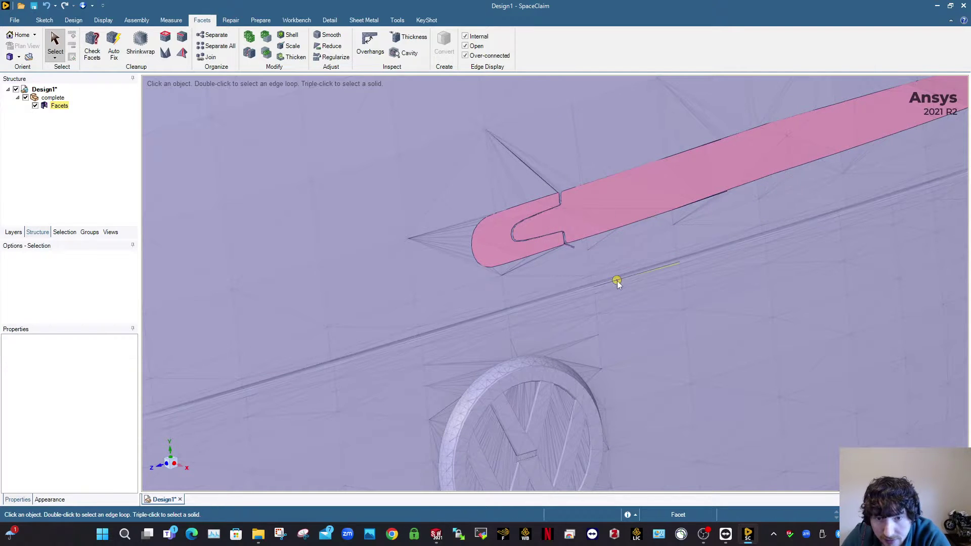
Delete the first sliver facets extending from the lower corner of the rear wiper opening.
scroll(593, 256, up, 5)
scroll(593, 254, up, 10)
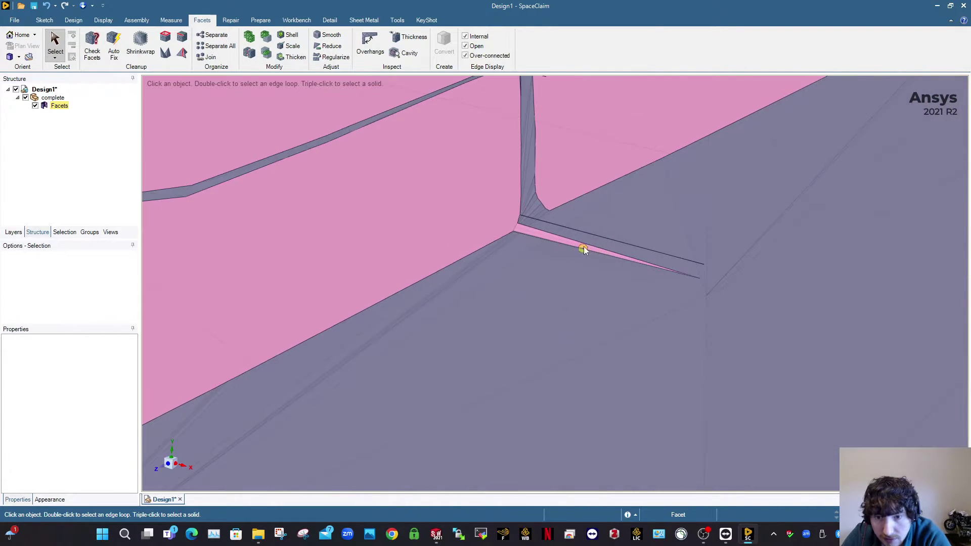
click(540, 232)
key(Delete)
scroll(467, 222, up, 8)
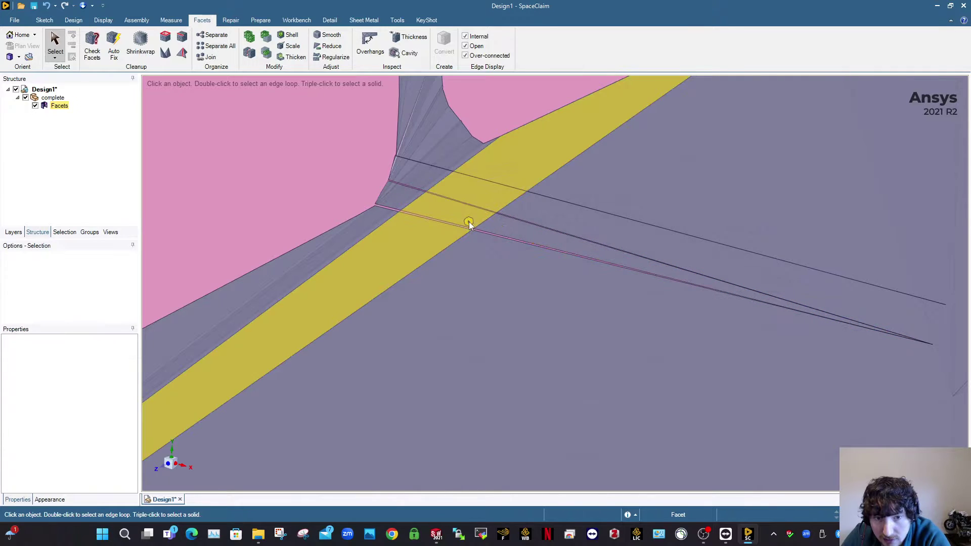
click(427, 193)
key(Delete)
scroll(447, 202, down, 8)
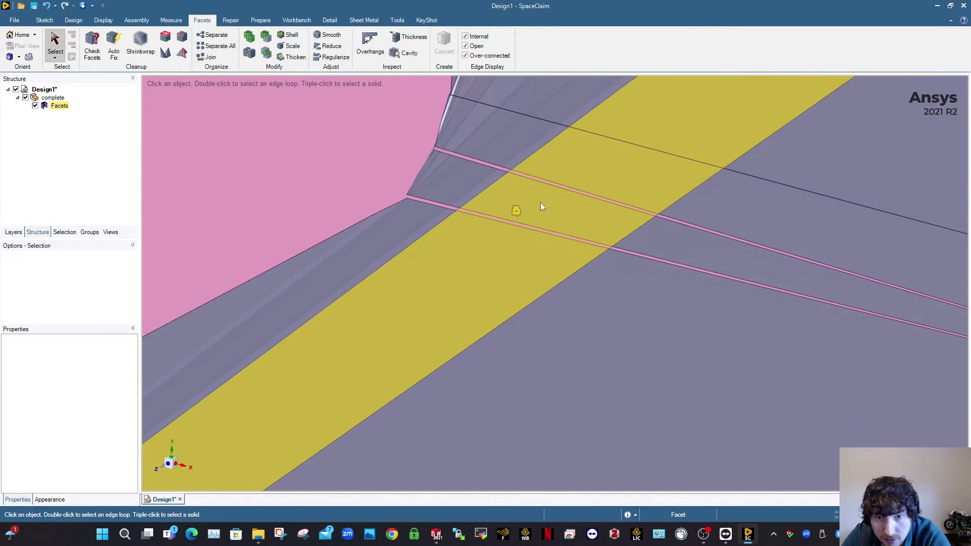
Delete the remaining thin sliver facets running from the lower corner of the rear wiper opening.
scroll(457, 207, up, 8)
click(455, 196)
key(Delete)
scroll(481, 207, down, 2)
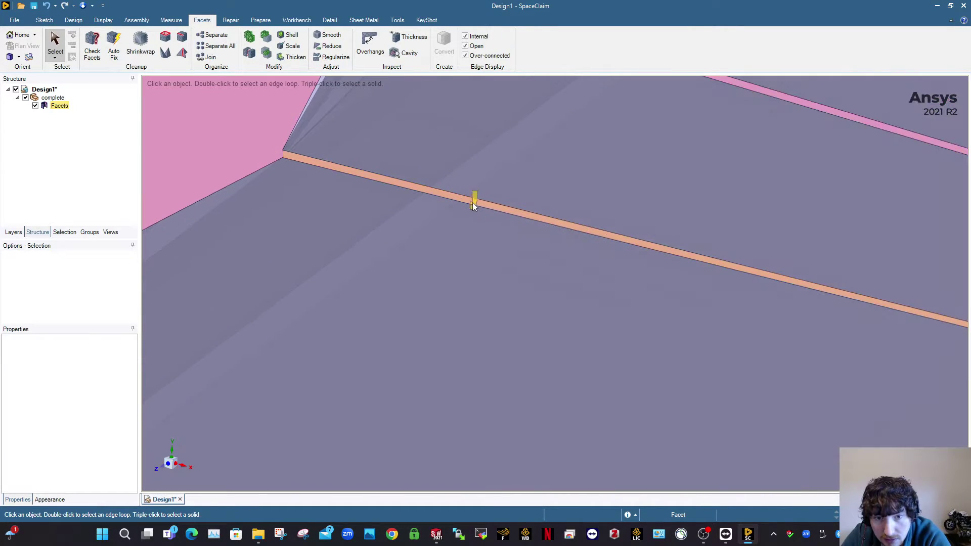
scroll(455, 197, up, 5)
click(427, 186)
key(Delete)
scroll(440, 199, down, 6)
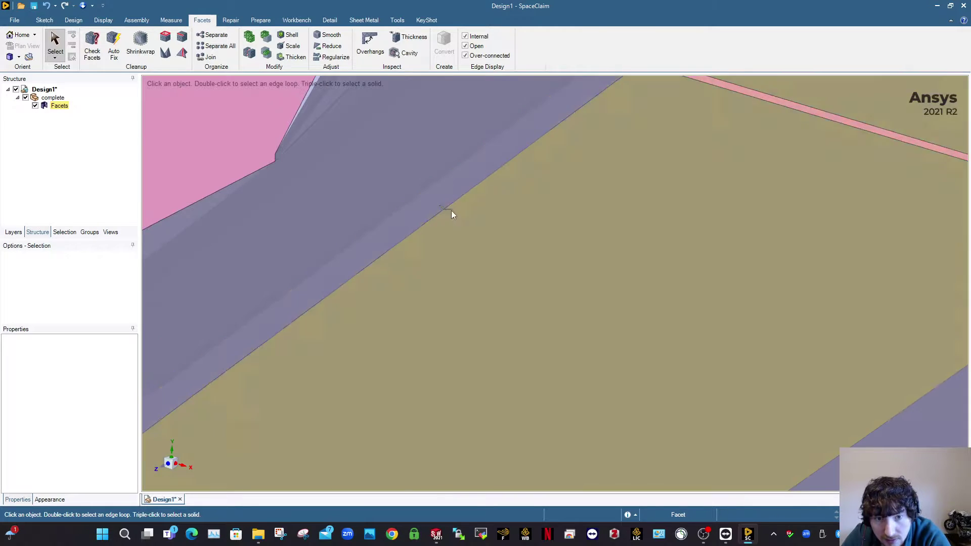
scroll(498, 172, up, 7)
click(485, 192)
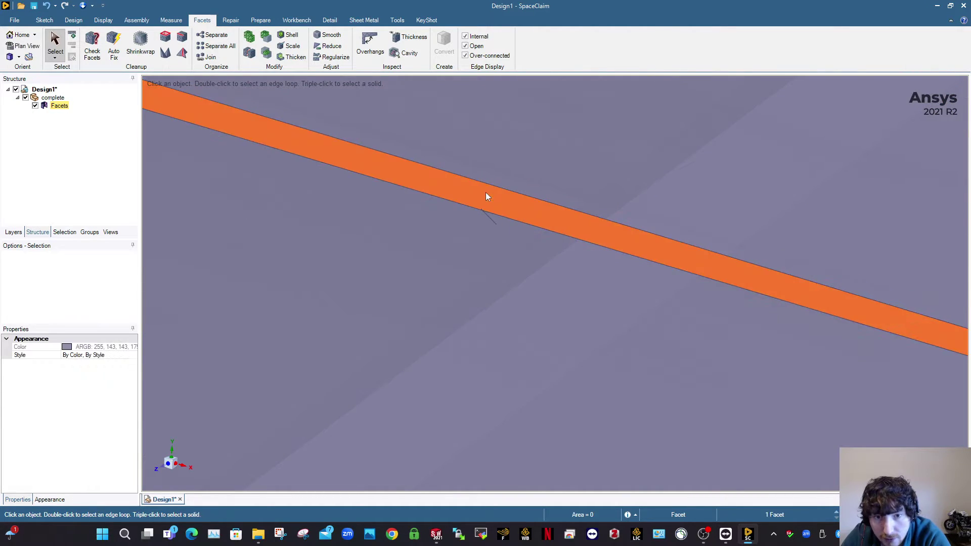
middle_drag(486, 192, 575, 119)
scroll(575, 122, up, 8)
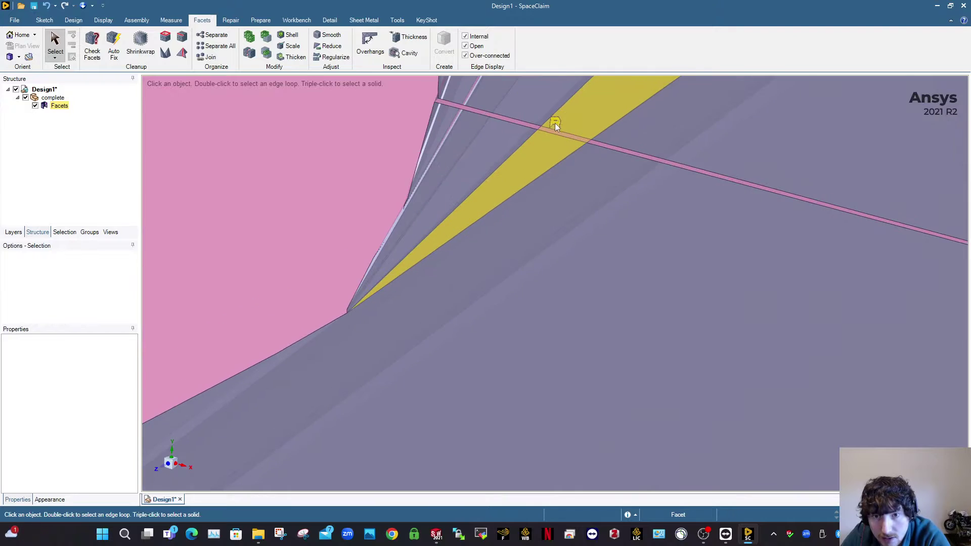
scroll(556, 188, down, 10)
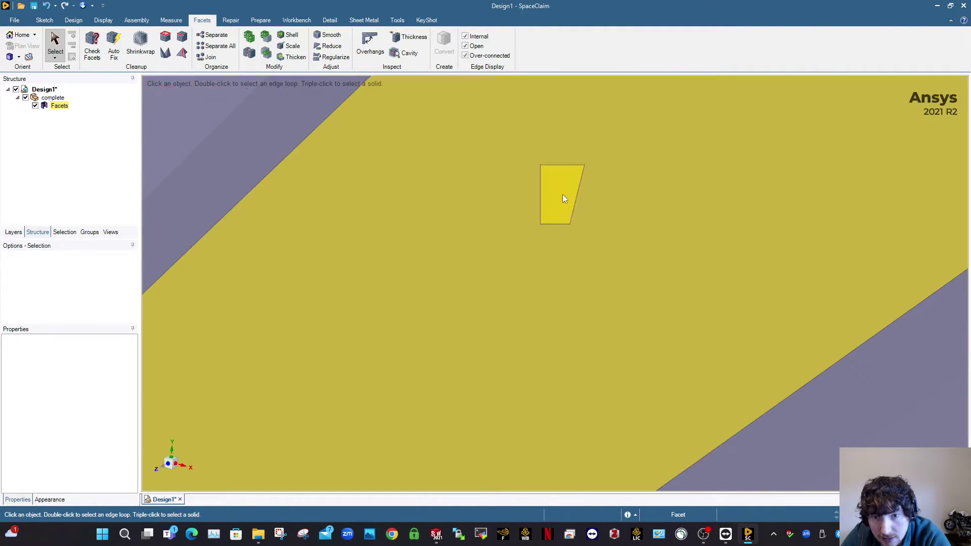
scroll(580, 207, down, 12)
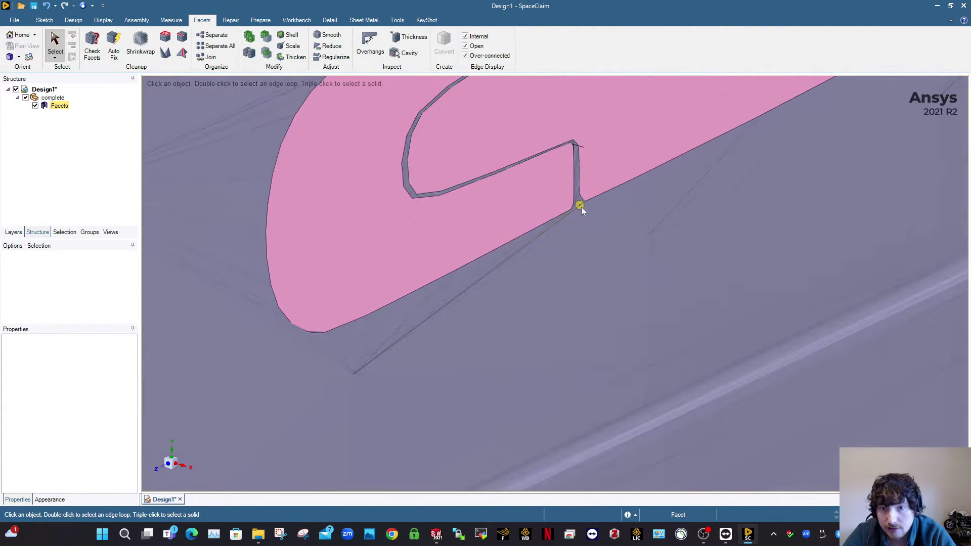
Search the rear wiper area for openings with the Holes tool, then leave the tool without filling any.
middle_drag(585, 216, 542, 285)
scroll(609, 219, down, 6)
click(166, 37)
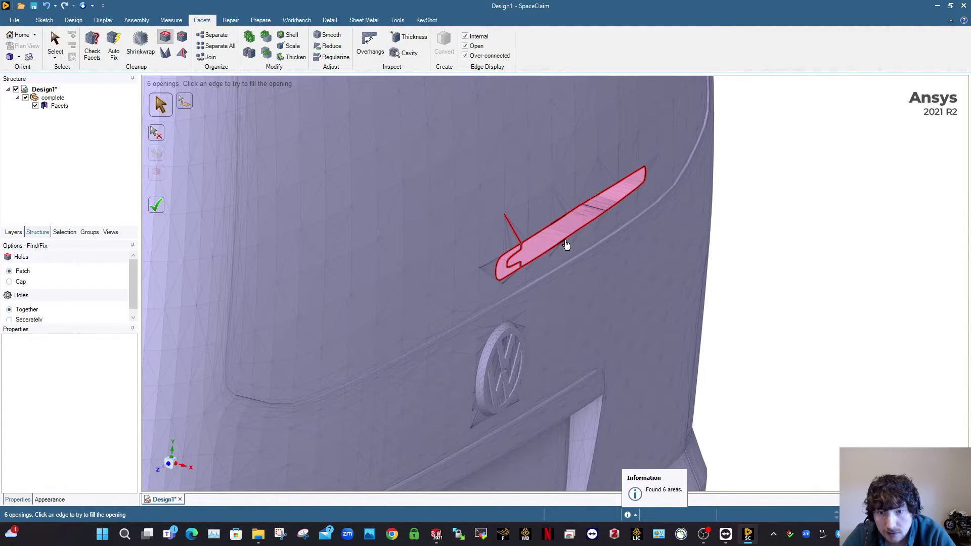
key(Escape)
scroll(522, 235, up, 10)
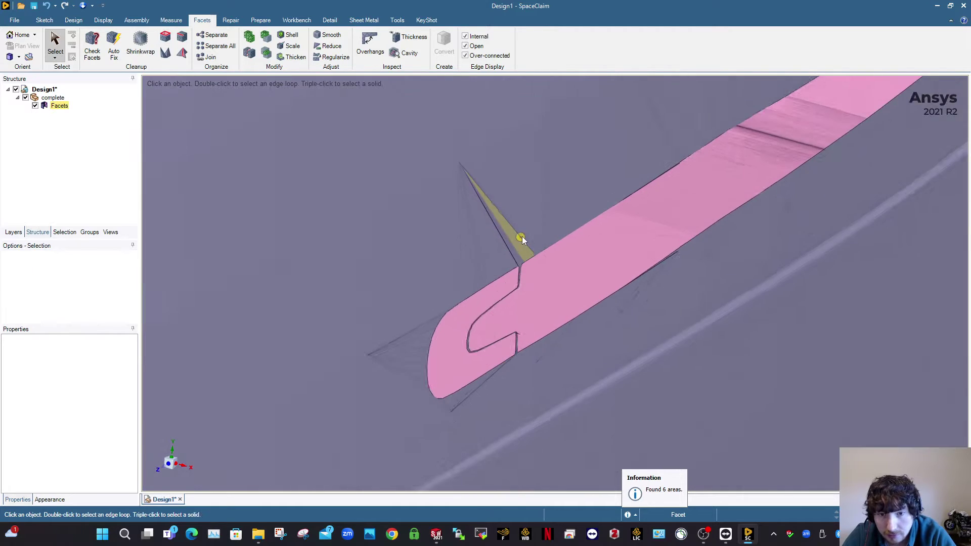
scroll(512, 282, up, 5)
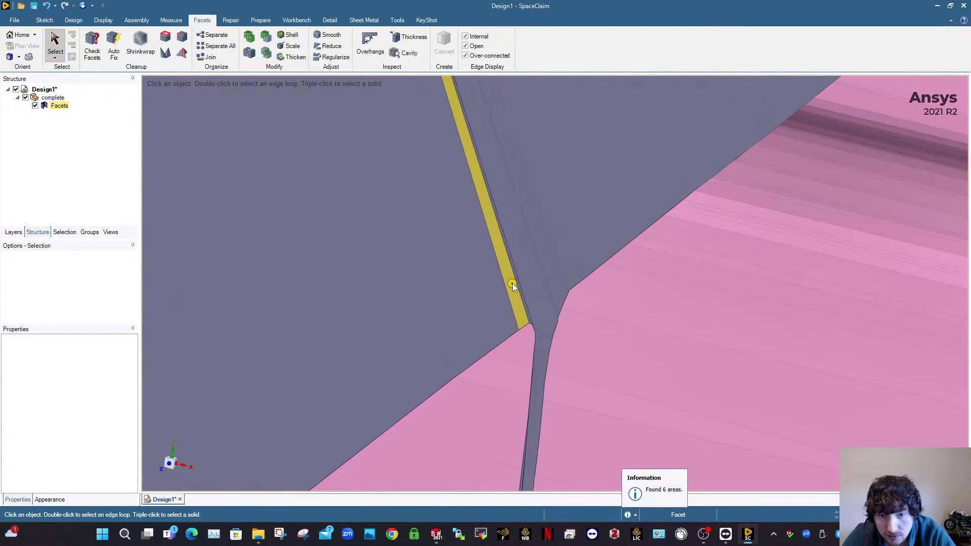
click(530, 286)
scroll(723, 382, down, 10)
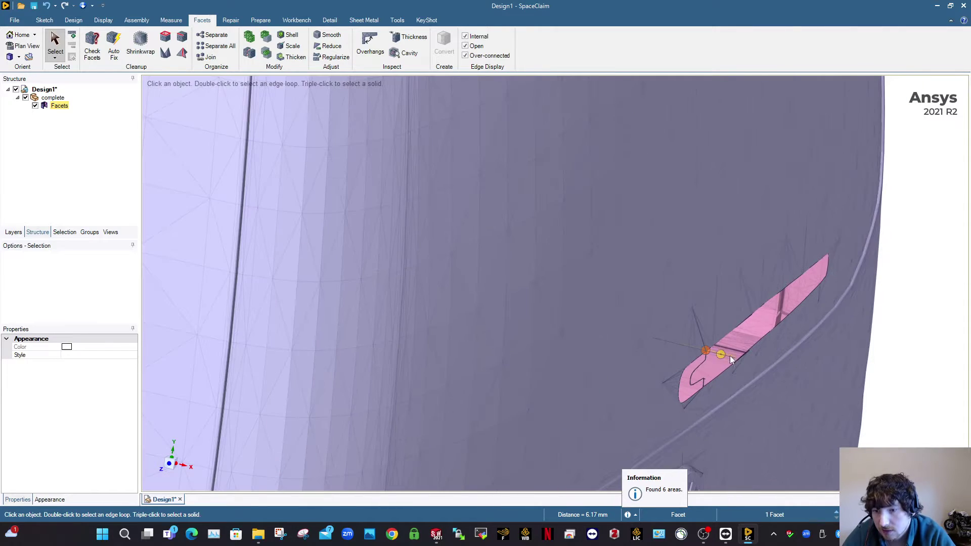
shift+middle_drag(730, 356, 498, 361)
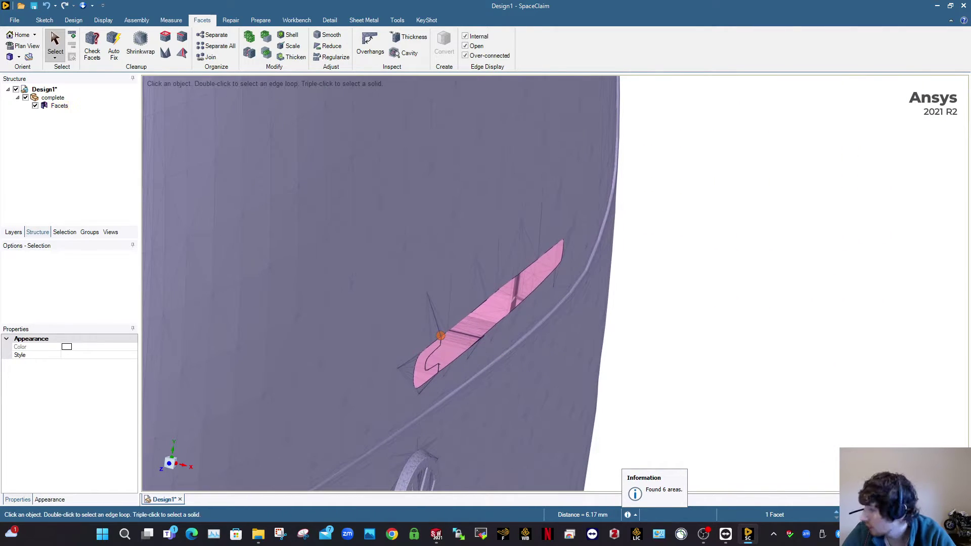
key(Escape)
Shrinkwrap the whole van body with a gap size of 2 mm, without keeping the original body.
scroll(440, 335, down, 10)
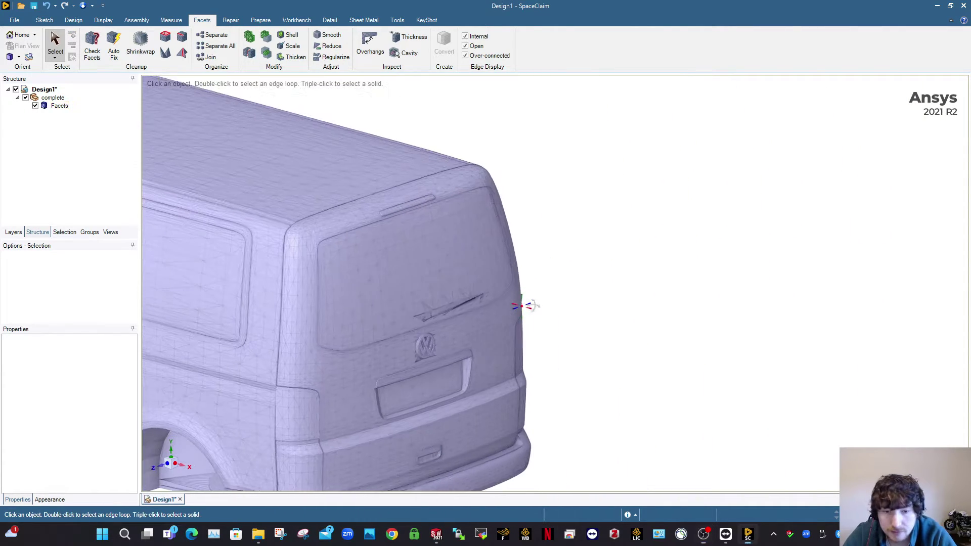
scroll(449, 351, down, 5)
mouse_move(396, 347)
middle_down()
mouse_move(451, 292)
mouse_move(343, 286)
mouse_move(470, 301)
middle_up()
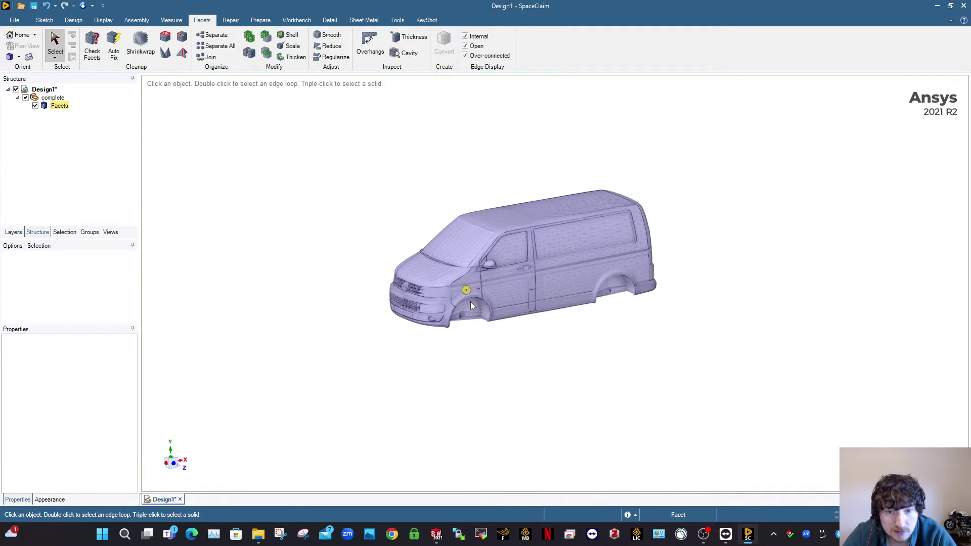
click(140, 46)
click(426, 294)
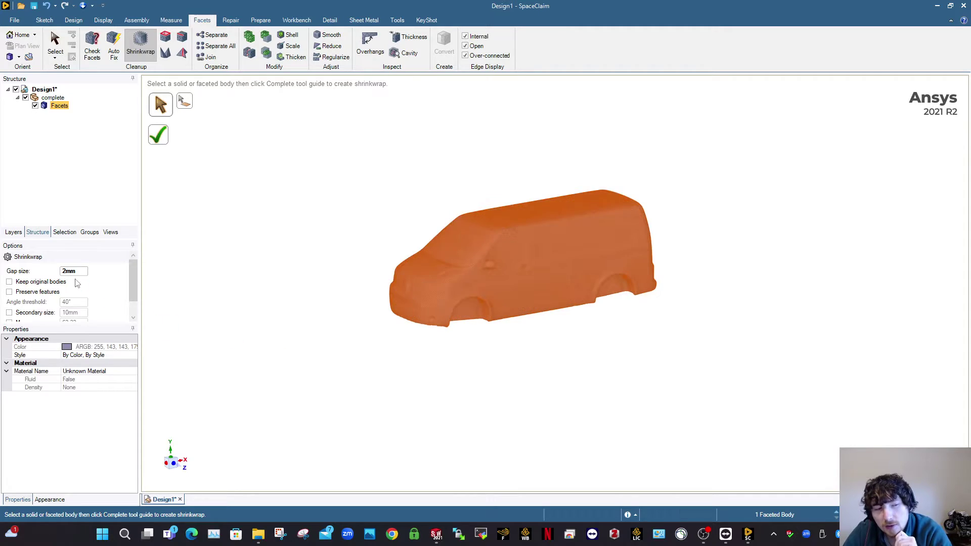
scroll(445, 286, up, 5)
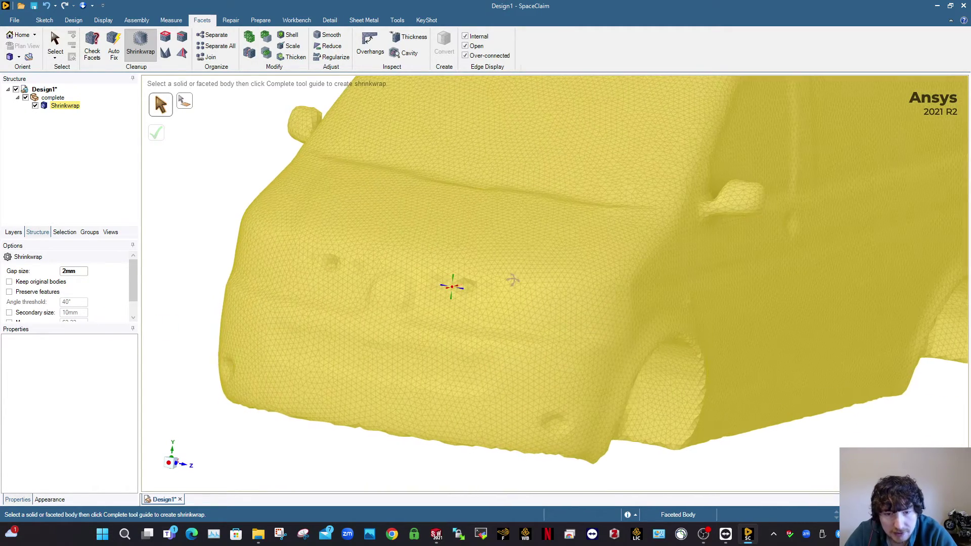
key(Escape)
Examine the shrinkwrapped van's front, door mirrors and door handles for how well their shape is kept.
scroll(466, 291, up, 3)
scroll(508, 298, down, 5)
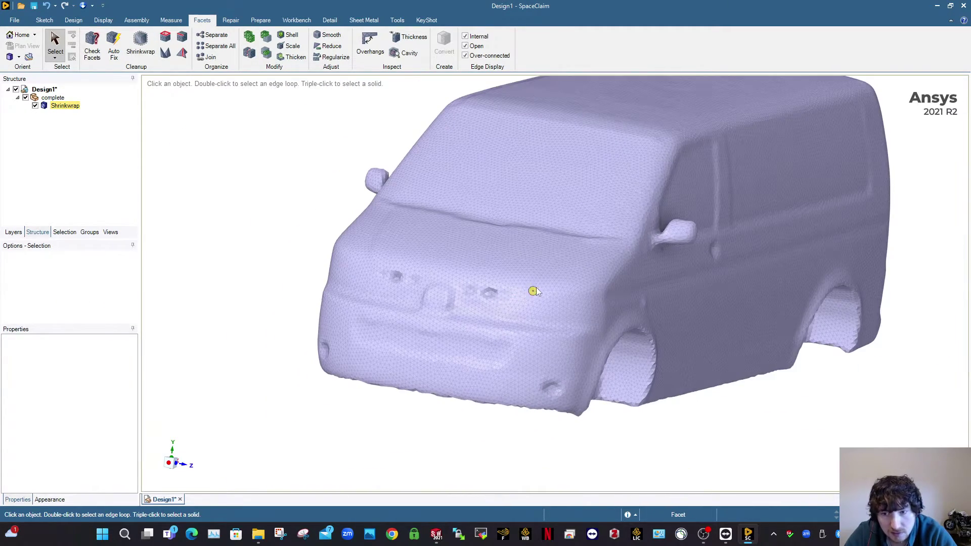
middle_drag(524, 290, 399, 298)
scroll(398, 298, down, 2)
ctrl+middle_drag(640, 288, 470, 300)
middle_drag(484, 301, 303, 273)
scroll(301, 270, up, 5)
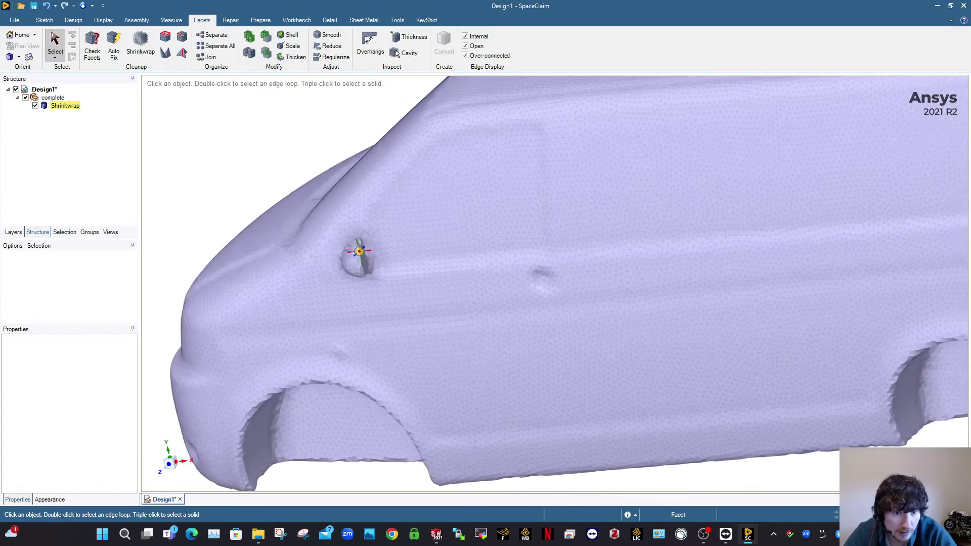
scroll(283, 274, down, 3)
scroll(362, 251, up, 4)
scroll(409, 260, down, 3)
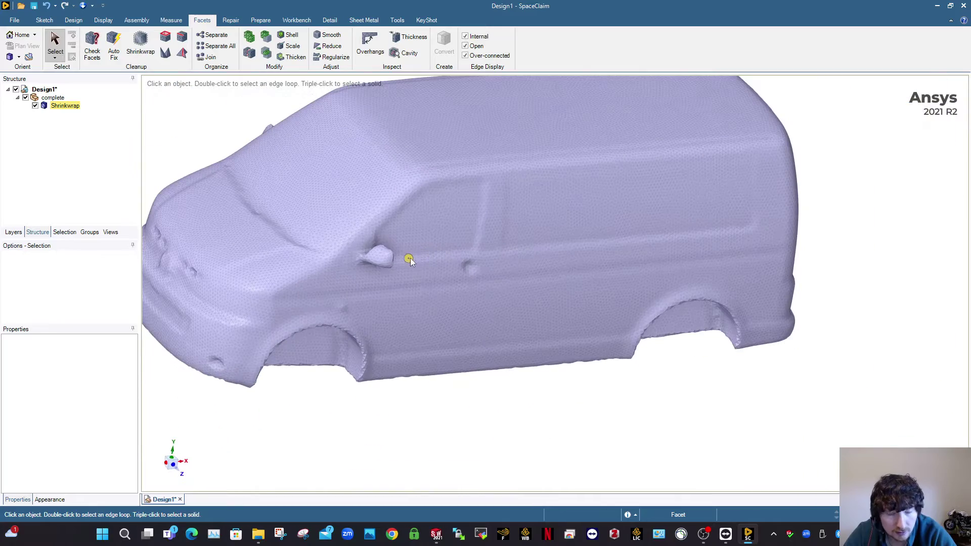
scroll(382, 261, up, 4)
middle_drag(382, 260, 293, 250)
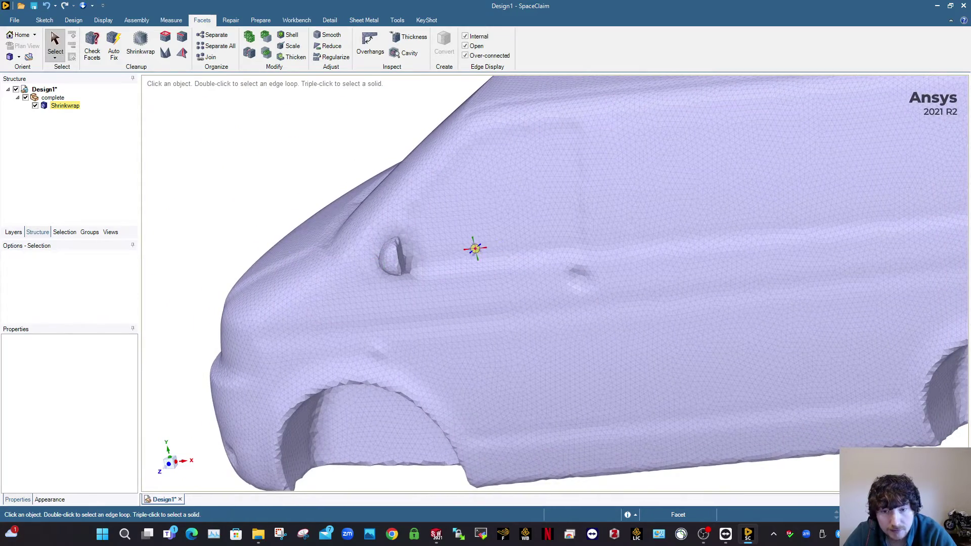
scroll(397, 253, down, 3)
scroll(403, 245, up, 5)
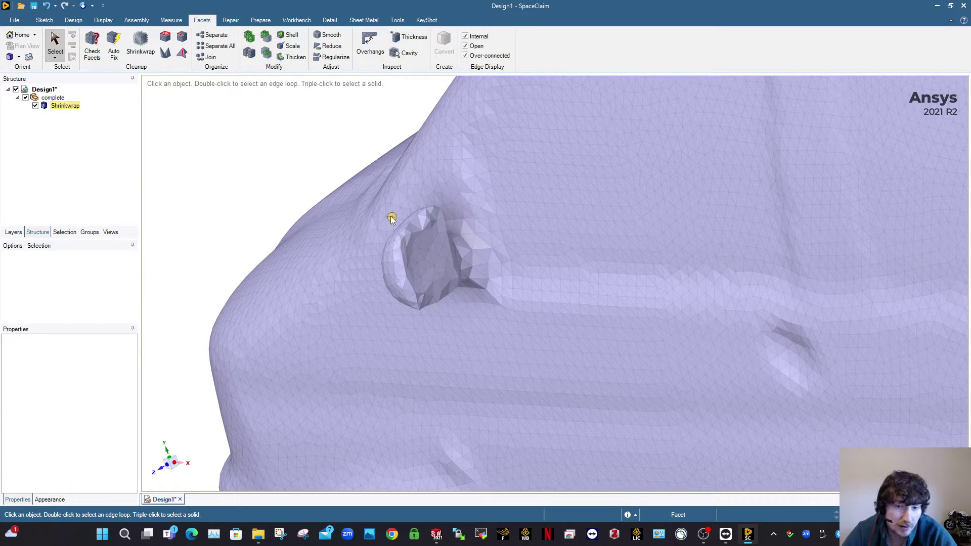
scroll(483, 287, down, 3)
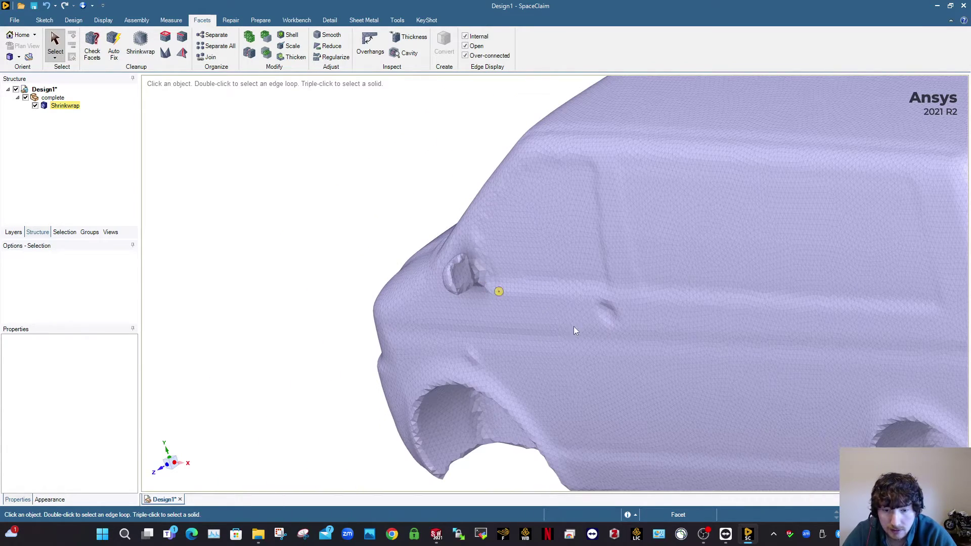
Examine the rear, sides and lower edge of the shrinkwrapped van.
middle_drag(568, 323, 629, 286)
scroll(708, 293, down, 3)
middle_drag(628, 286, 432, 284)
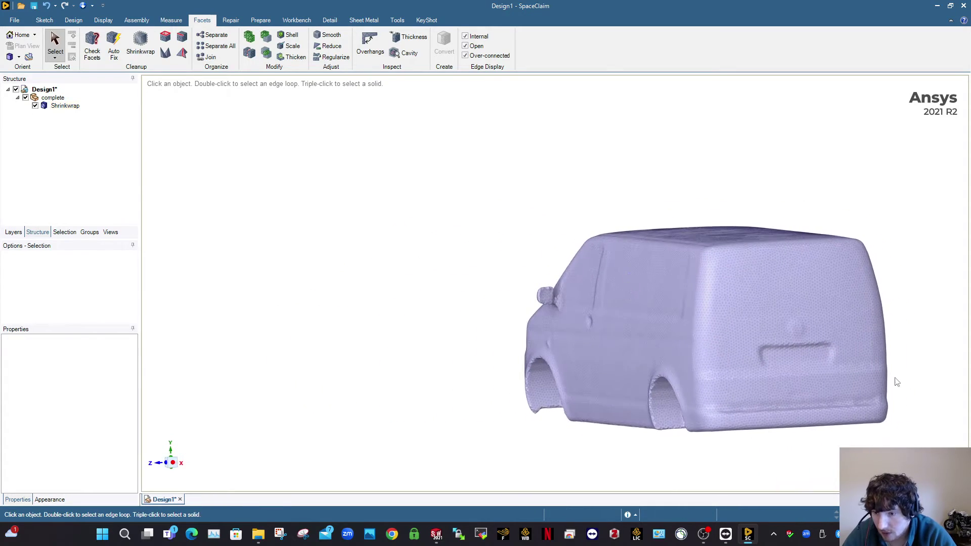
ctrl+middle_drag(867, 370, 811, 324)
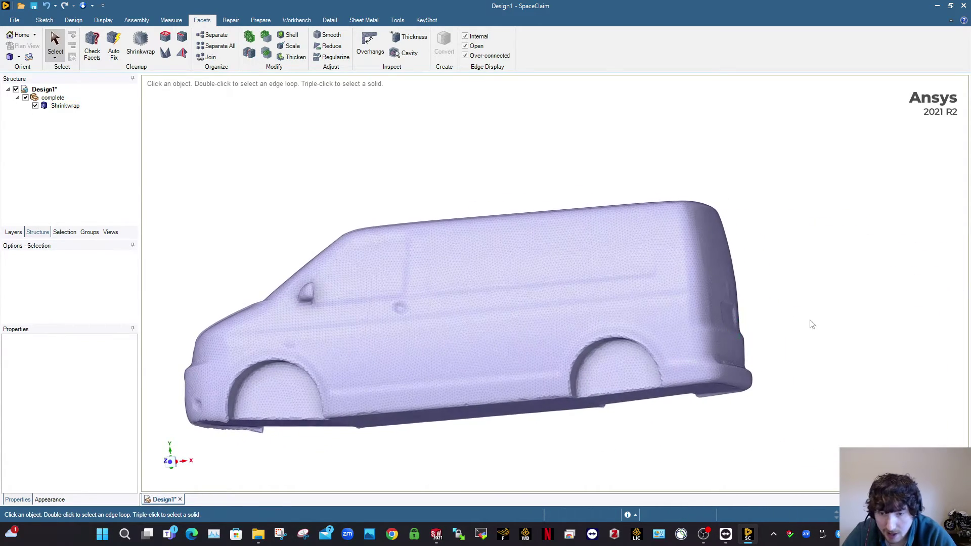
middle_drag(633, 333, 669, 338)
middle_drag(486, 322, 498, 303)
middle_click(449, 306)
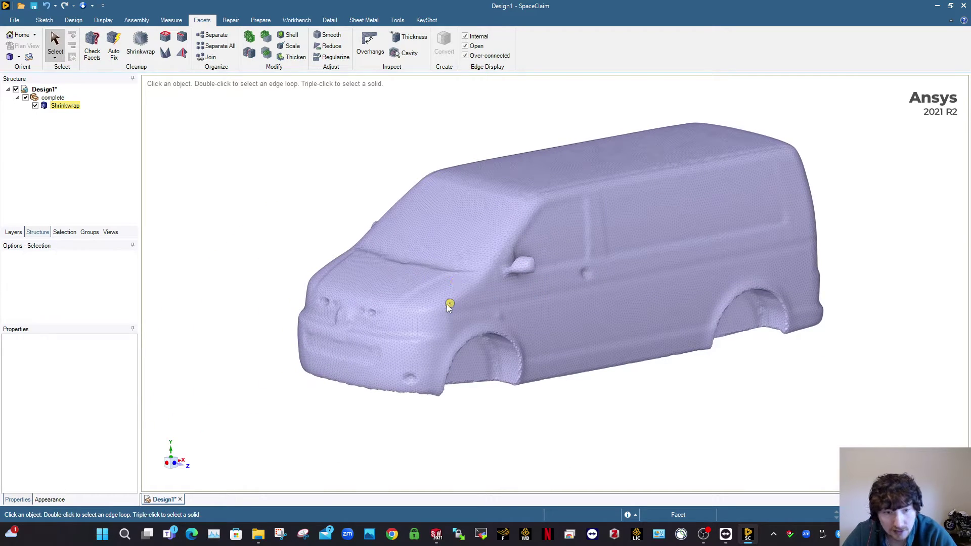
Select the facets lining the fog light recess in the front bumper beside the wheel arch and delete them.
scroll(353, 330, up, 10)
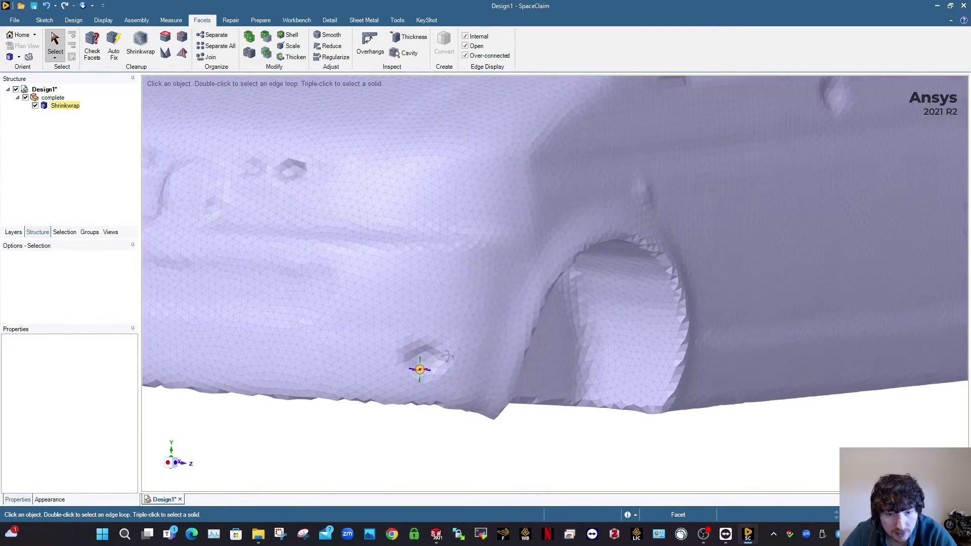
scroll(419, 365, down, 5)
scroll(425, 366, up, 15)
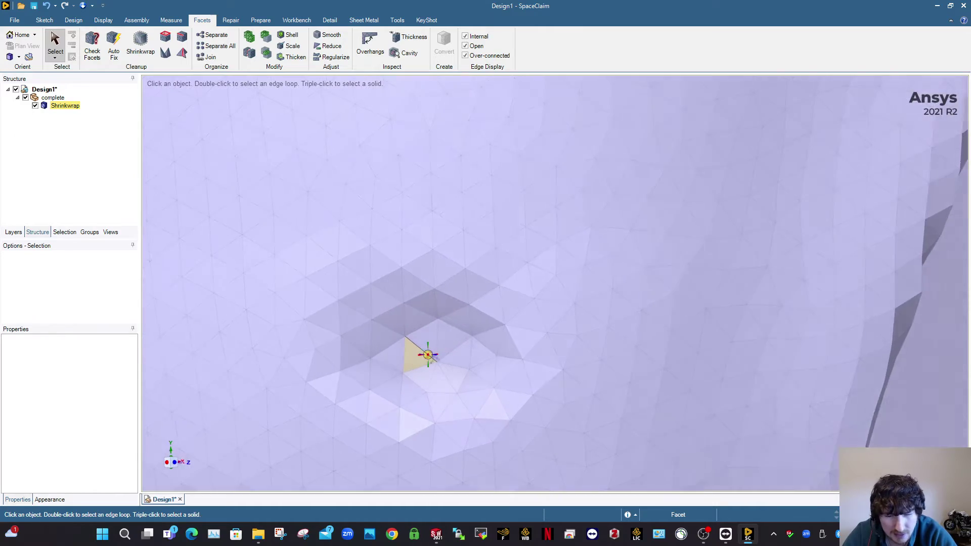
scroll(448, 369, down, 3)
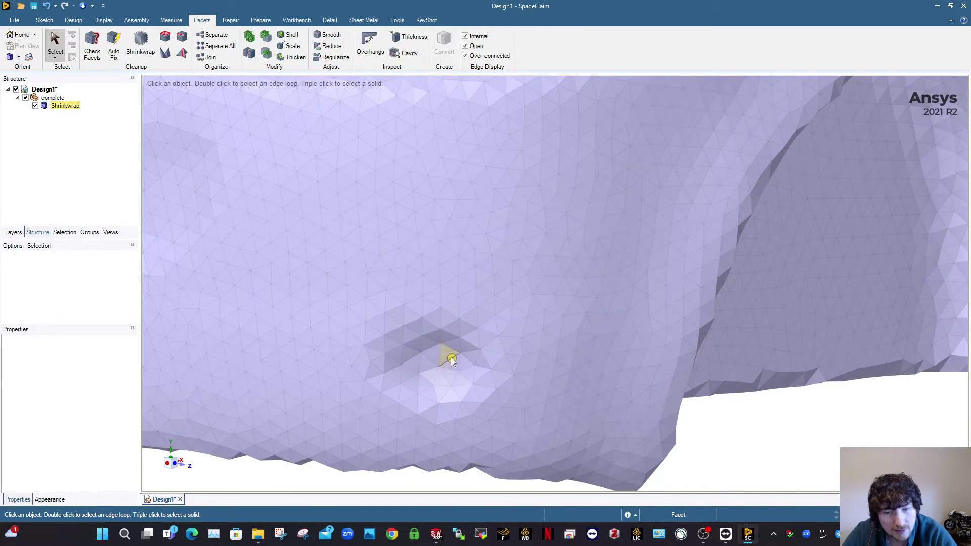
scroll(448, 356, down, 3)
middle_drag(444, 353, 593, 325)
middle_drag(403, 345, 446, 343)
ctrl+middle_drag(359, 331, 431, 324)
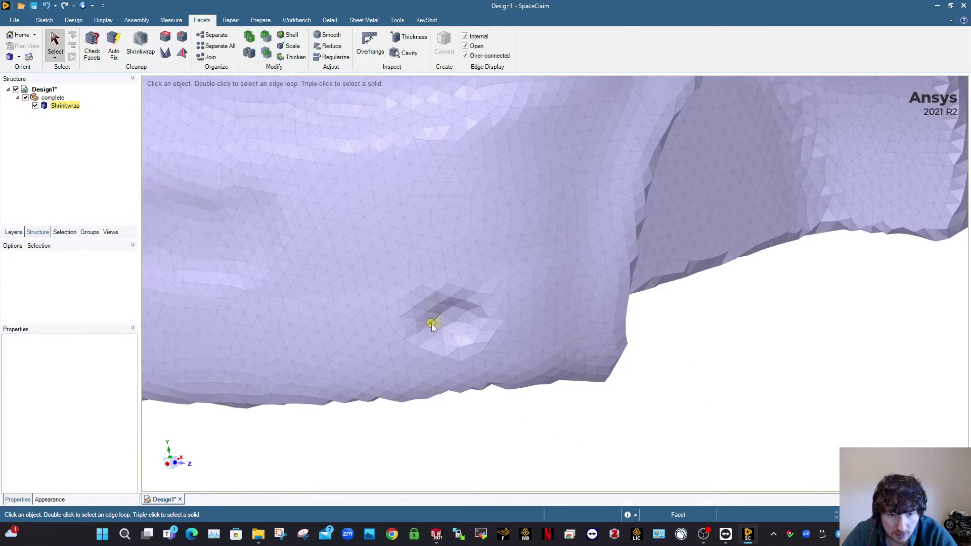
scroll(432, 328, up, 3)
click(459, 302)
ctrl+click(476, 310)
ctrl+click(466, 328)
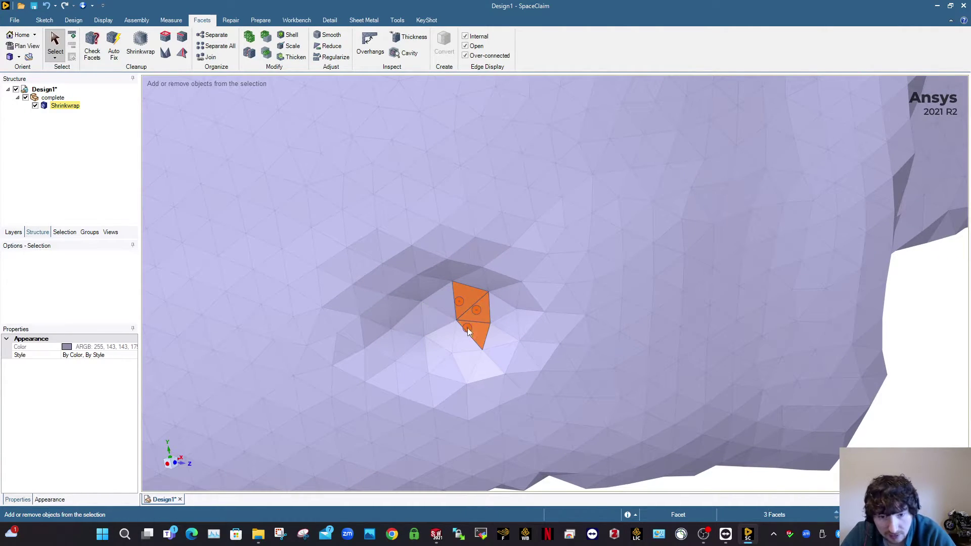
ctrl+click(459, 337)
ctrl+click(439, 331)
ctrl+click(445, 311)
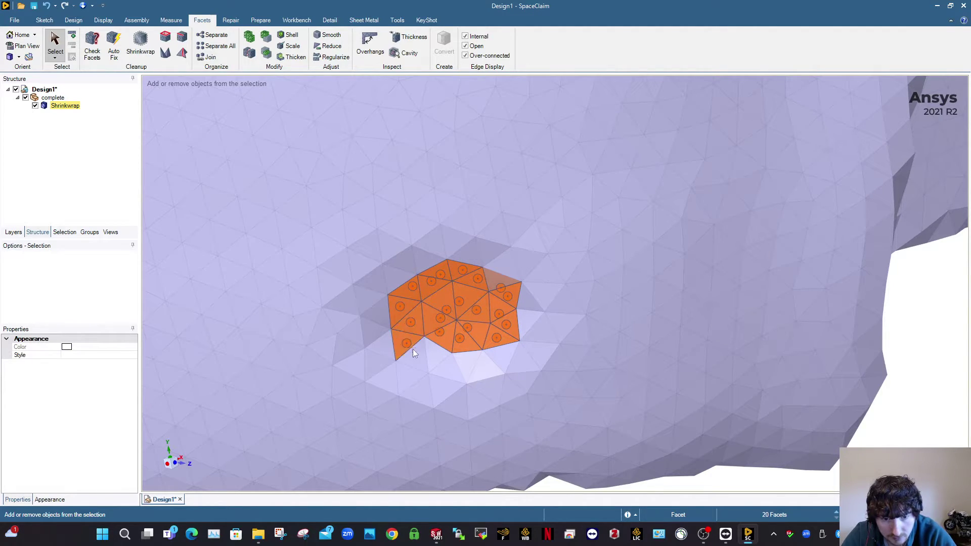
ctrl+click(452, 375)
ctrl+click(471, 362)
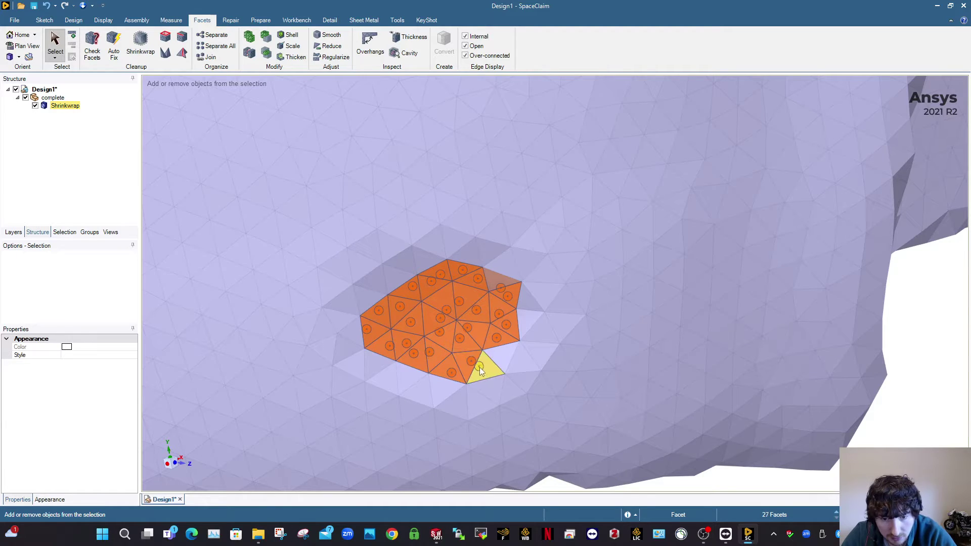
ctrl+click(530, 324)
ctrl+click(526, 304)
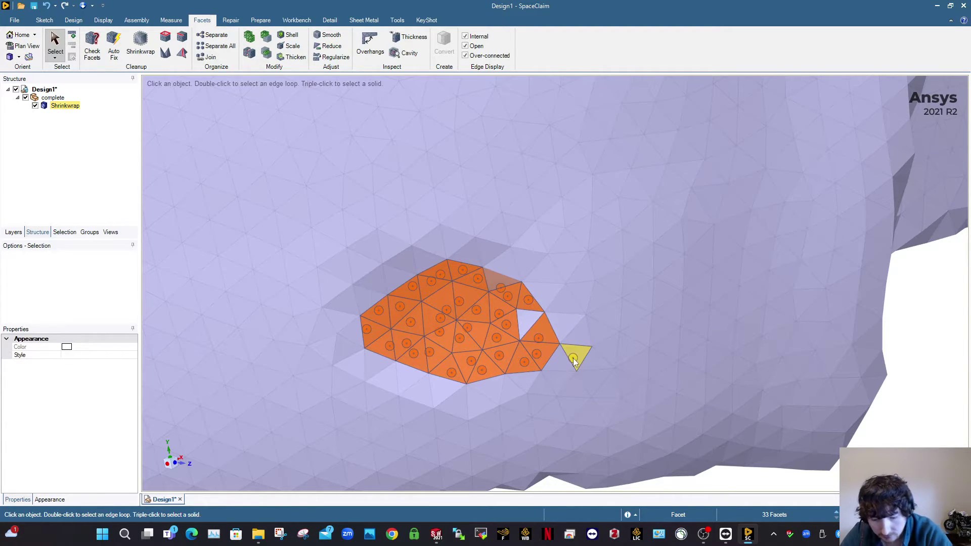
key(Delete)
Delete the leftover facets along the edge of the fog light opening.
click(524, 320)
key(Delete)
click(499, 280)
key(Delete)
scroll(590, 332, down, 5)
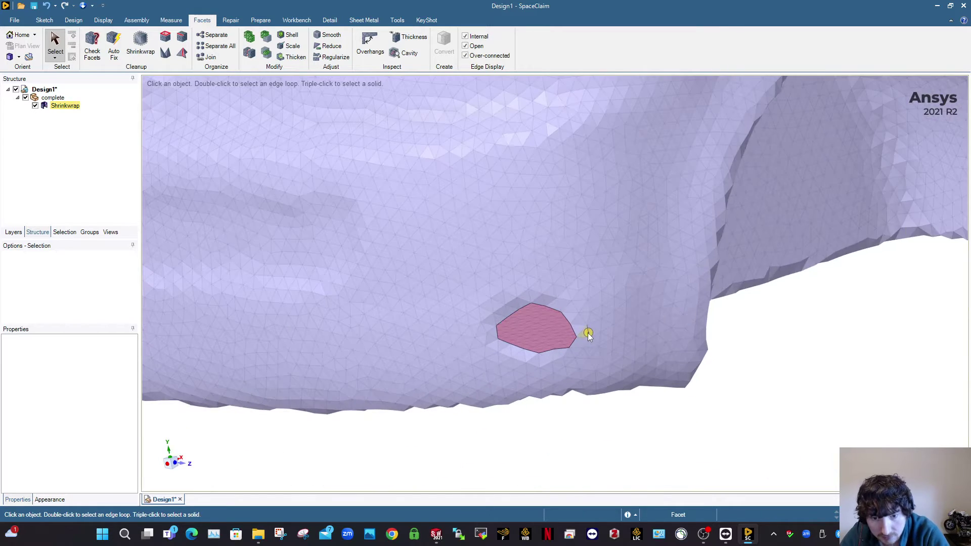
Fill the fog light opening in the front bumper using the Holes tool's Patch option.
middle_drag(593, 333, 618, 316)
click(166, 37)
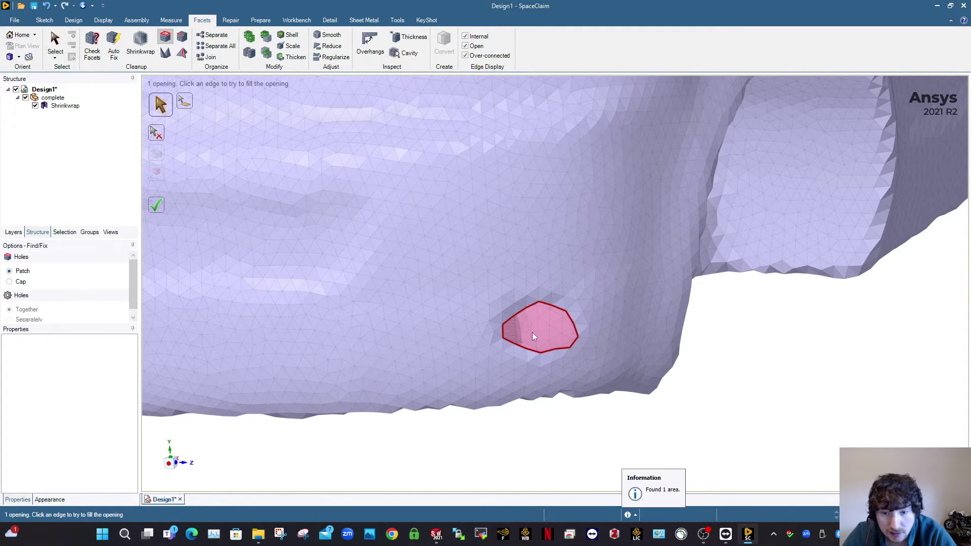
click(527, 350)
scroll(591, 363, down, 2)
key(Escape)
Smooth the facets around the patched fog light opening in the front bumper with Flatten Peaks and a 60° angle threshold.
middle_drag(589, 361, 556, 356)
drag(488, 281, 621, 372)
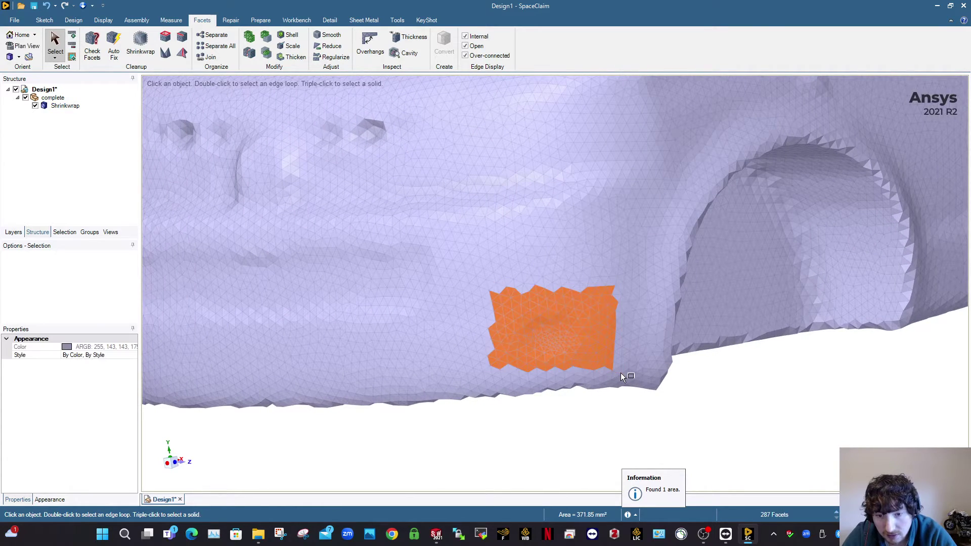
click(329, 35)
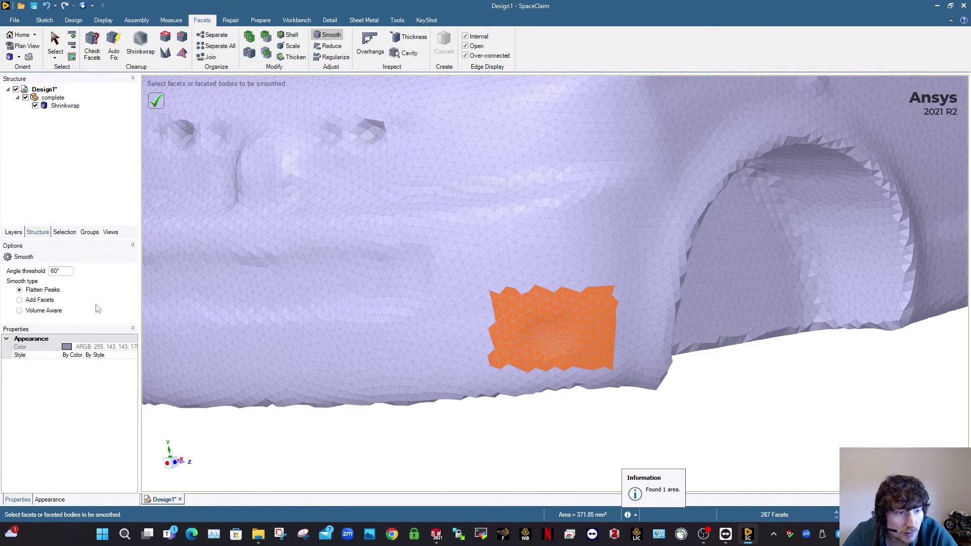
click(157, 102)
middle_drag(570, 348, 586, 372)
key(Escape)
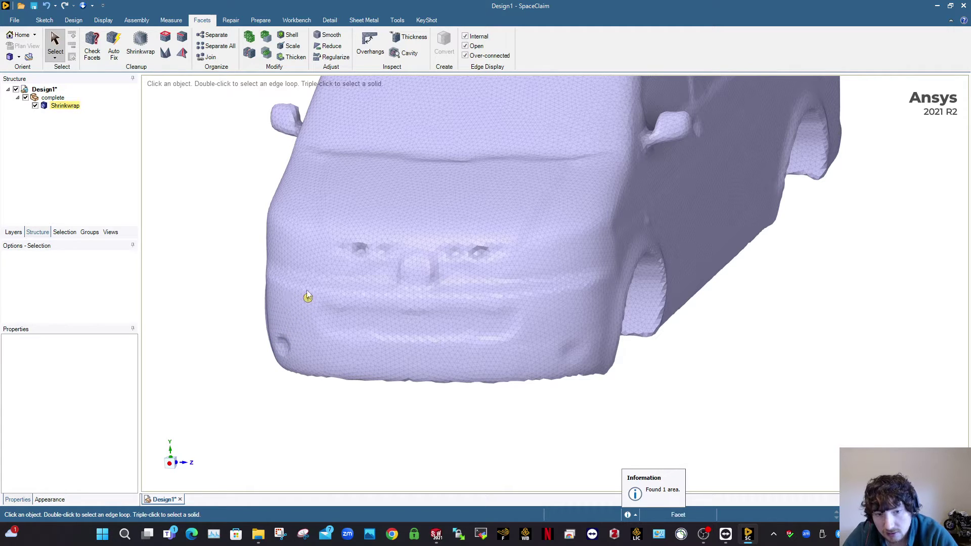
Delete the facets lining the grille recesses between the badge and the patched fog light's side, and patch the opening with the Holes tool.
scroll(339, 292, up, 5)
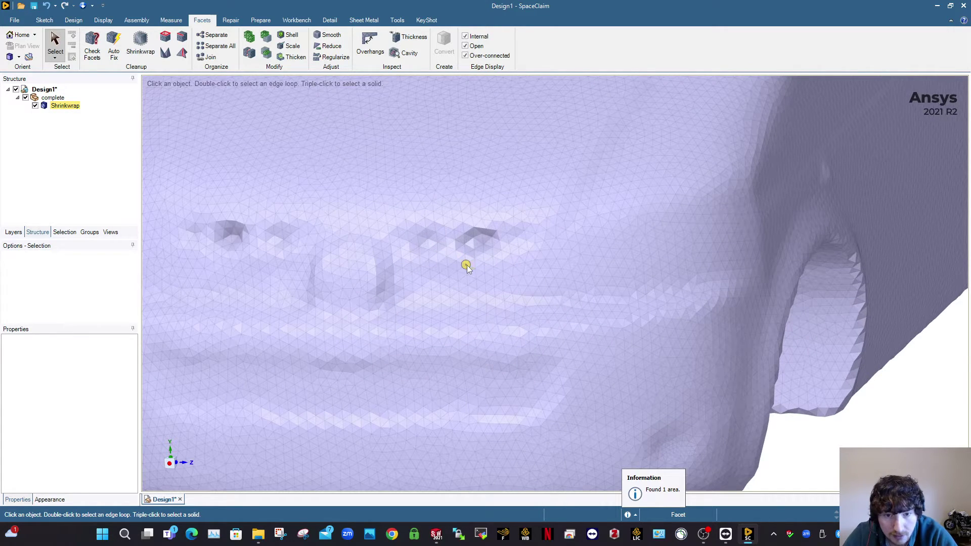
scroll(466, 267, up, 3)
drag(389, 200, 557, 263)
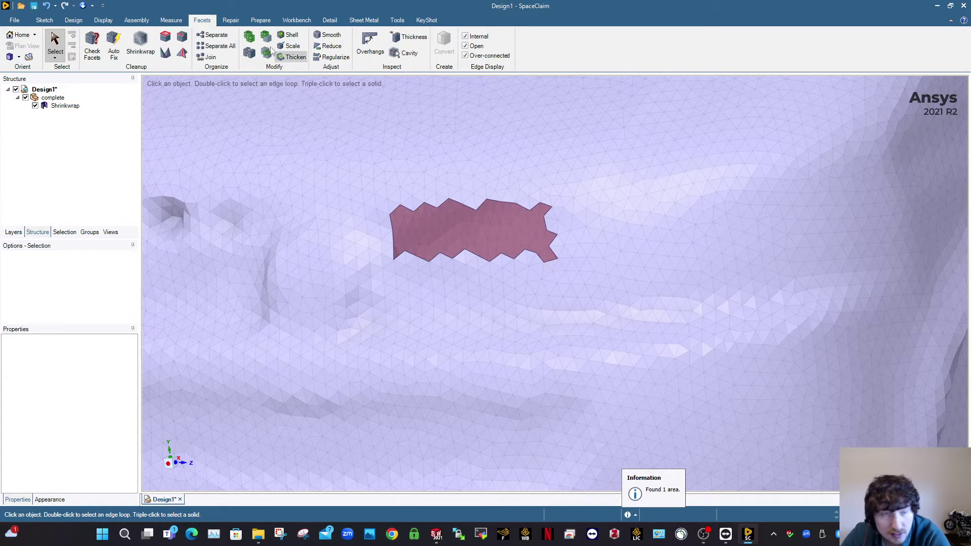
click(165, 37)
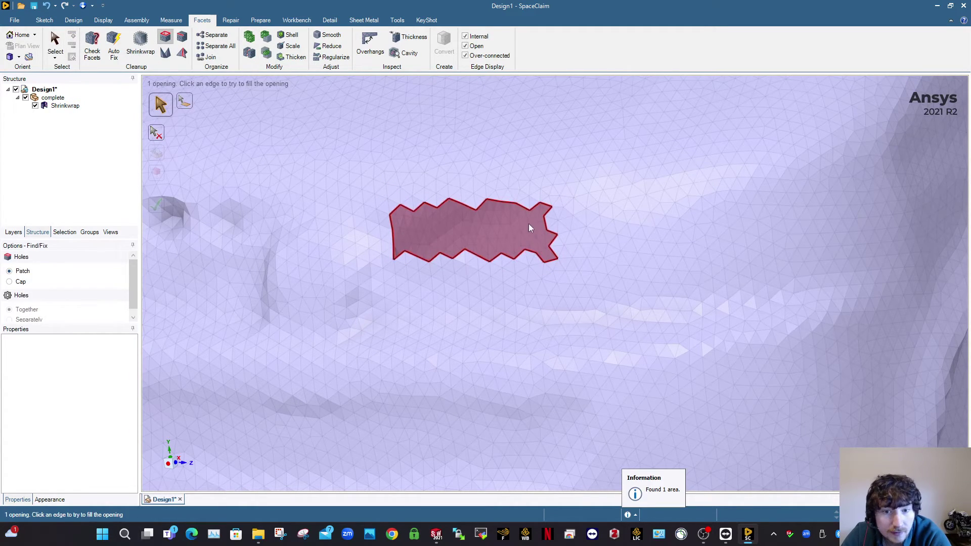
click(513, 257)
scroll(569, 284, down, 5)
key(Escape)
Smooth the full-width band of facets covering the lower grille of the front bumper with Flatten Peaks and a 60° angle threshold.
mouse_move(511, 311)
middle_down()
mouse_move(492, 314)
mouse_move(516, 345)
mouse_move(511, 322)
middle_up()
scroll(516, 346, down, 3)
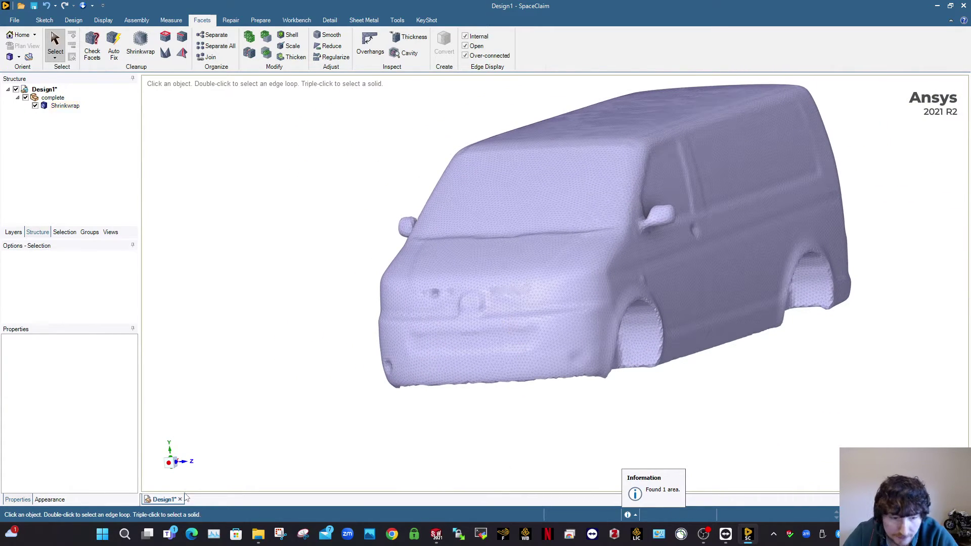
click(170, 464)
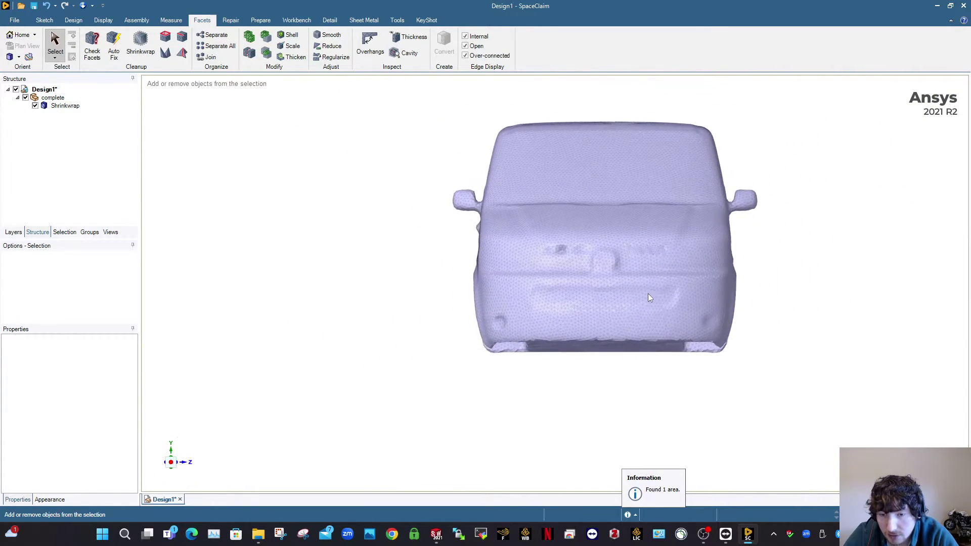
ctrl+middle_drag(598, 290, 355, 302)
scroll(397, 303, up, 2)
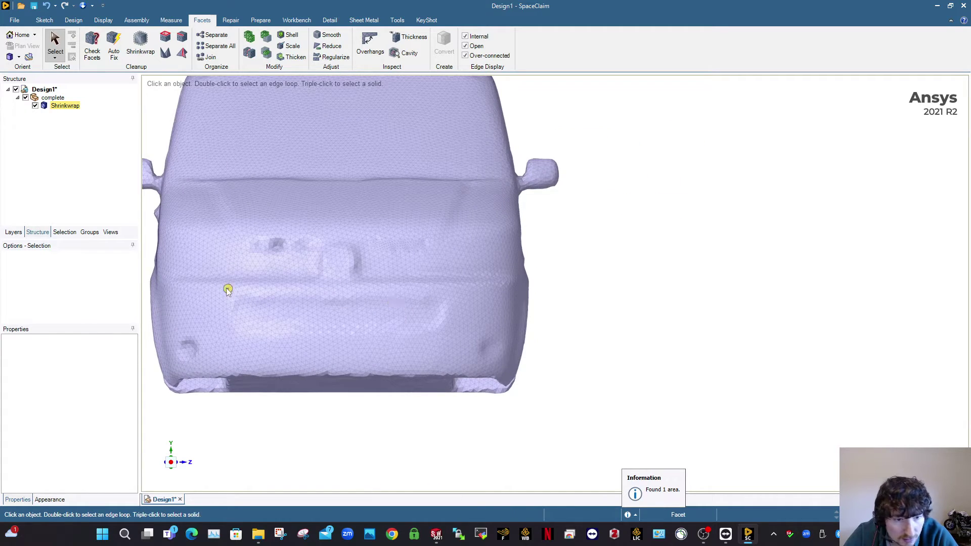
drag(216, 286, 485, 345)
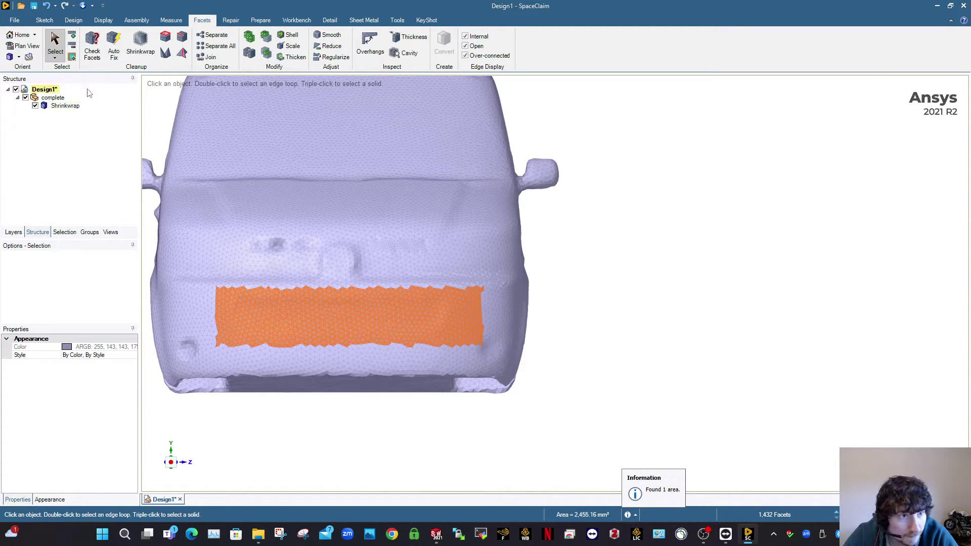
click(328, 35)
click(157, 104)
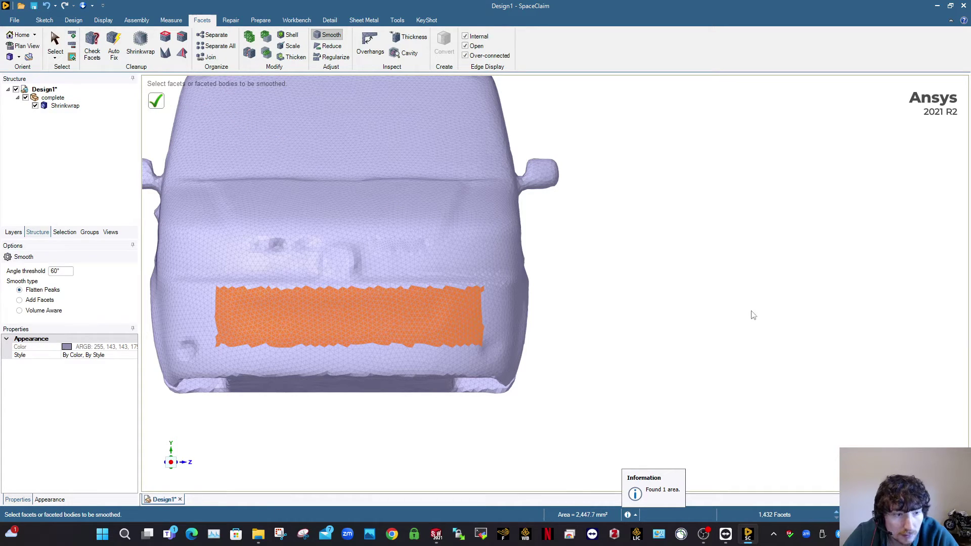
click(219, 315)
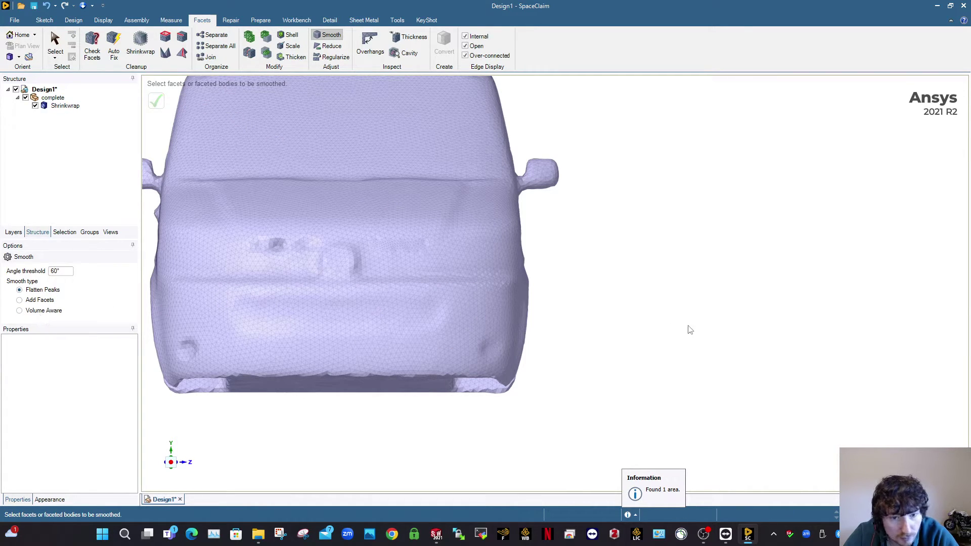
Delete the jagged facets at the lower front corner of the front wheel arch, including the stray facet inside the opening.
middle_drag(435, 275, 633, 258)
scroll(536, 230, up, 8)
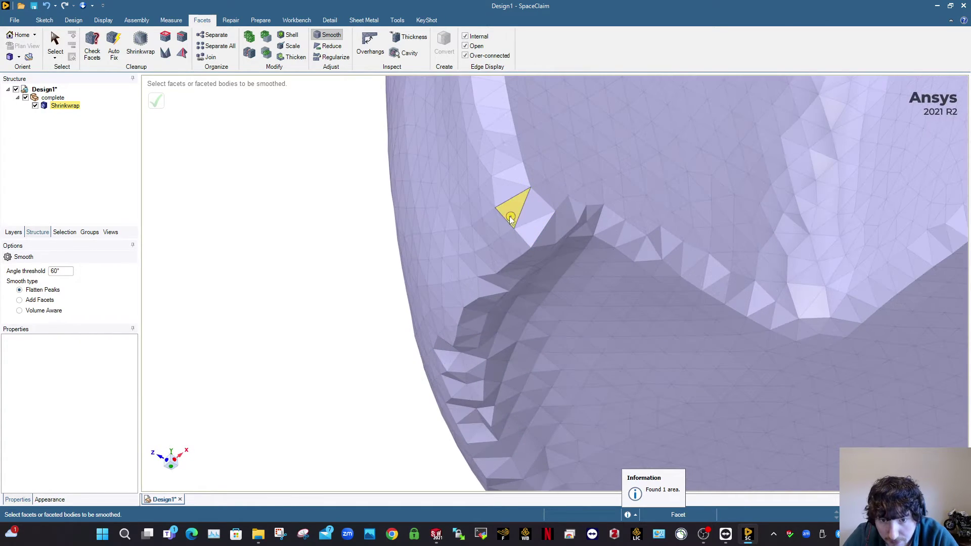
drag(471, 168, 601, 285)
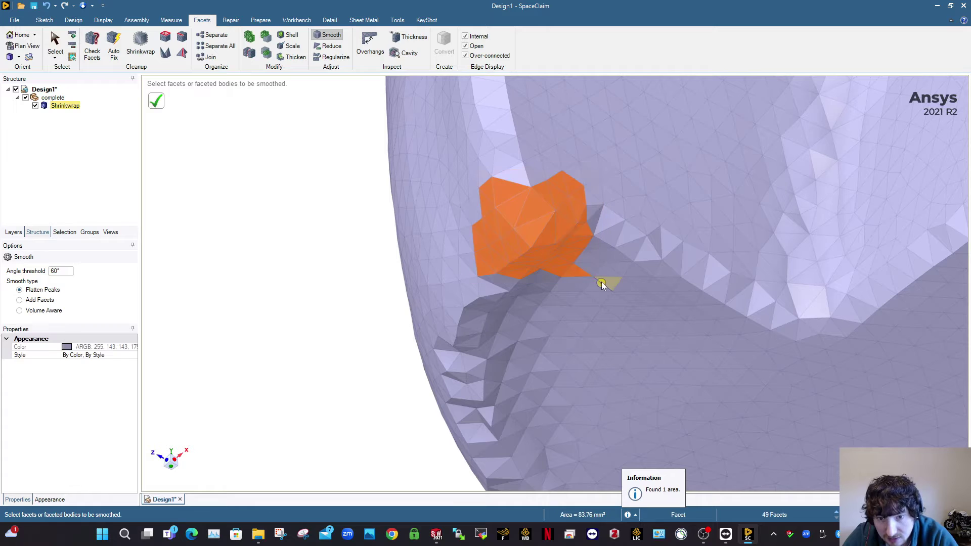
scroll(591, 271, down, 3)
scroll(578, 249, up, 8)
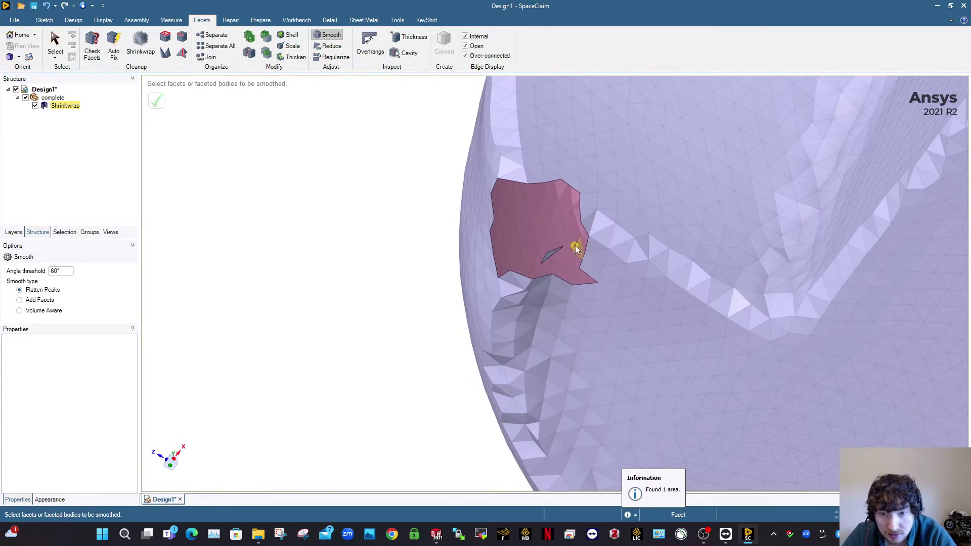
click(539, 251)
scroll(539, 251, down, 5)
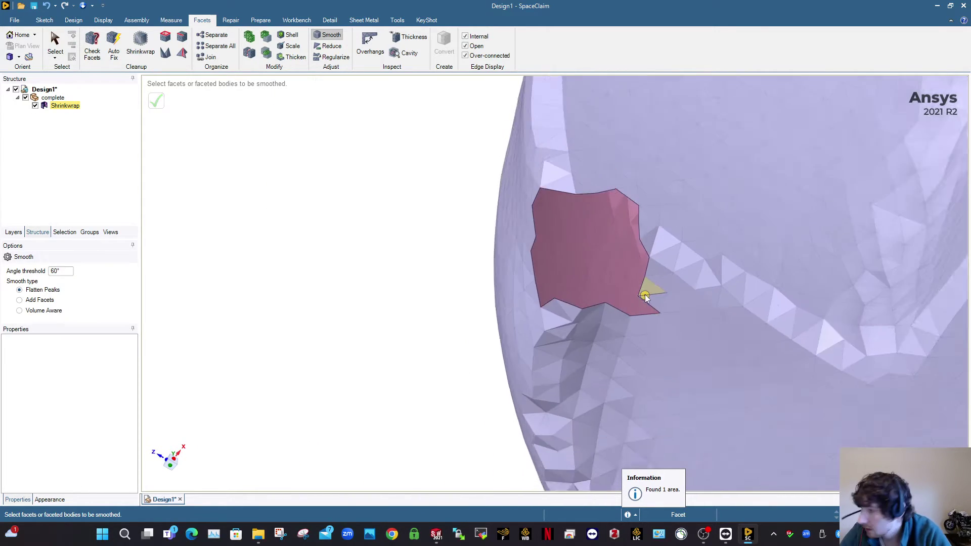
Fill the opening at the front wheel arch corner using the Holes tool's Patch option.
scroll(671, 295, down, 3)
middle_drag(671, 295, 700, 344)
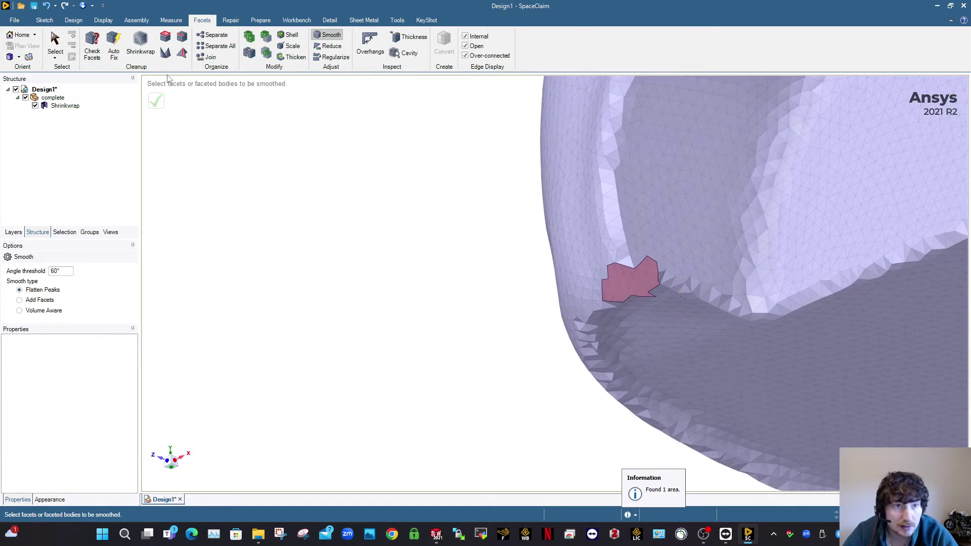
click(169, 38)
click(642, 302)
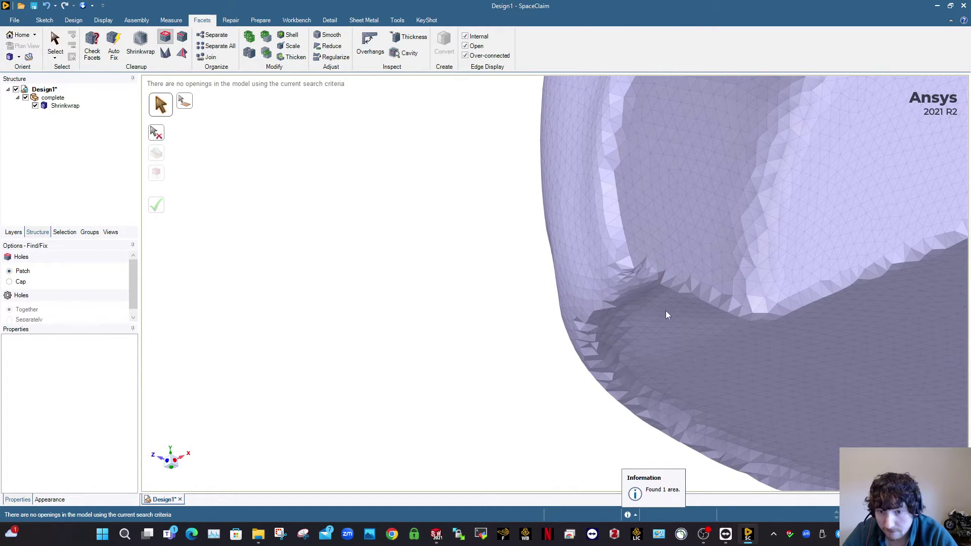
Select the crumpled facets of the new patch at the wheel arch corner and delete them.
scroll(665, 310, up, 5)
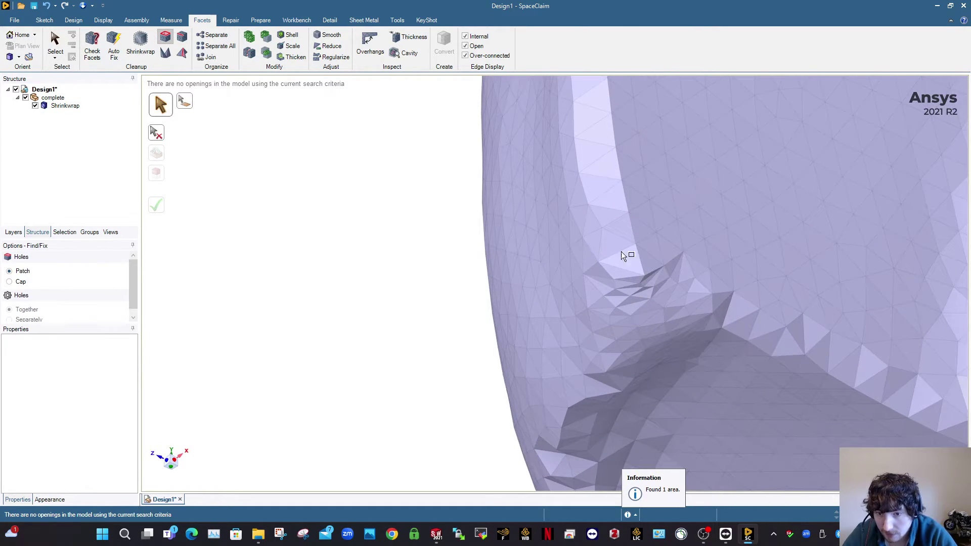
drag(583, 234, 677, 309)
drag(590, 246, 697, 317)
key(Escape)
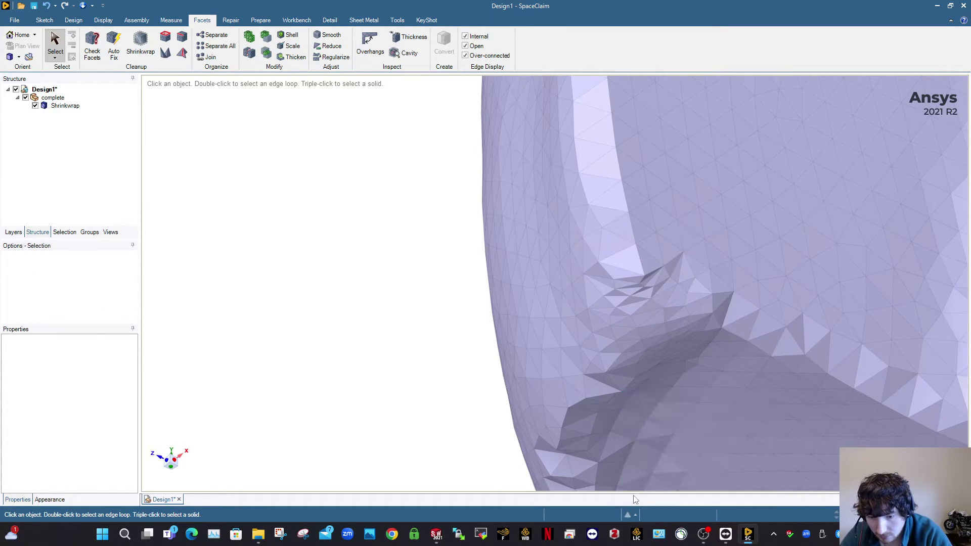
drag(586, 230, 681, 326)
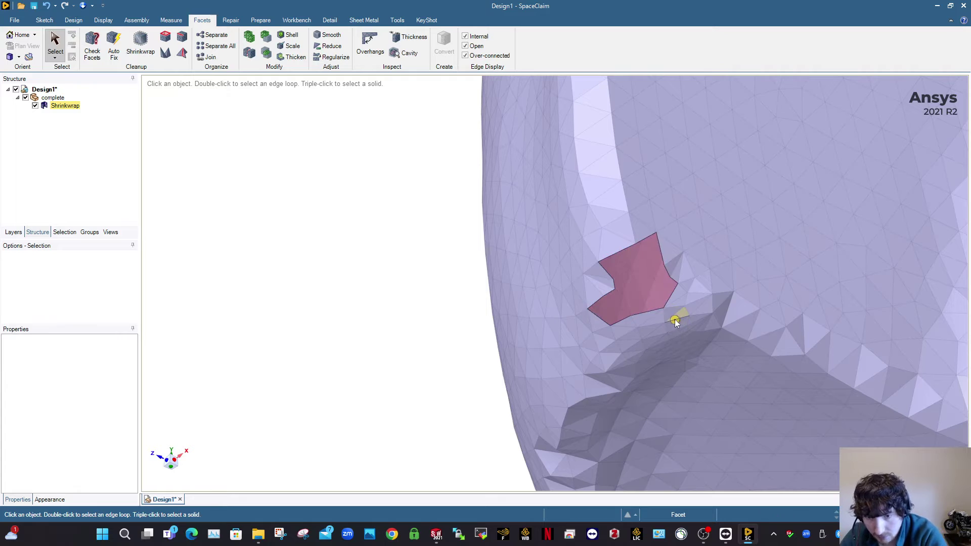
Delete the four leftover facets jutting into the side of the opening at the wheel arch corner.
scroll(664, 317, up, 3)
scroll(617, 286, up, 2)
click(618, 284)
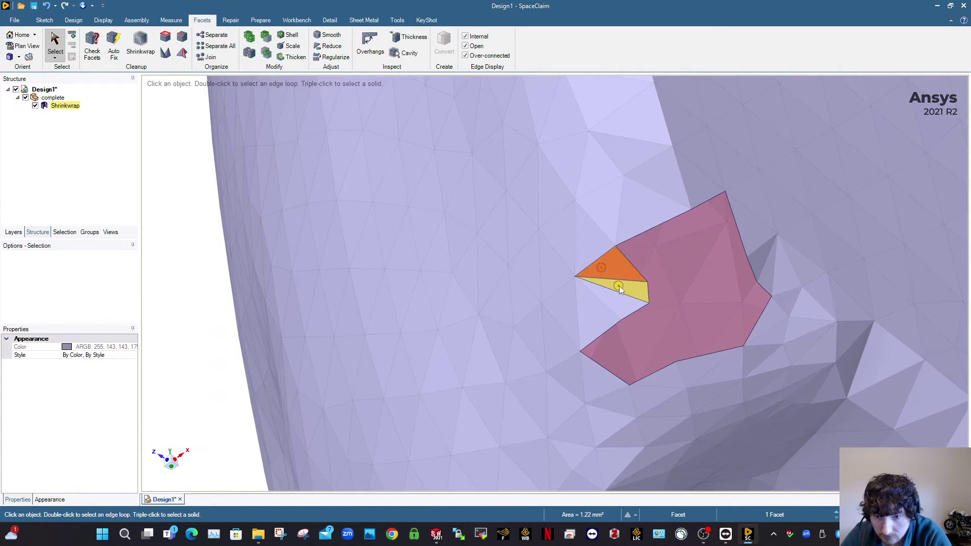
ctrl+click(616, 272)
ctrl+click(611, 298)
ctrl+click(596, 313)
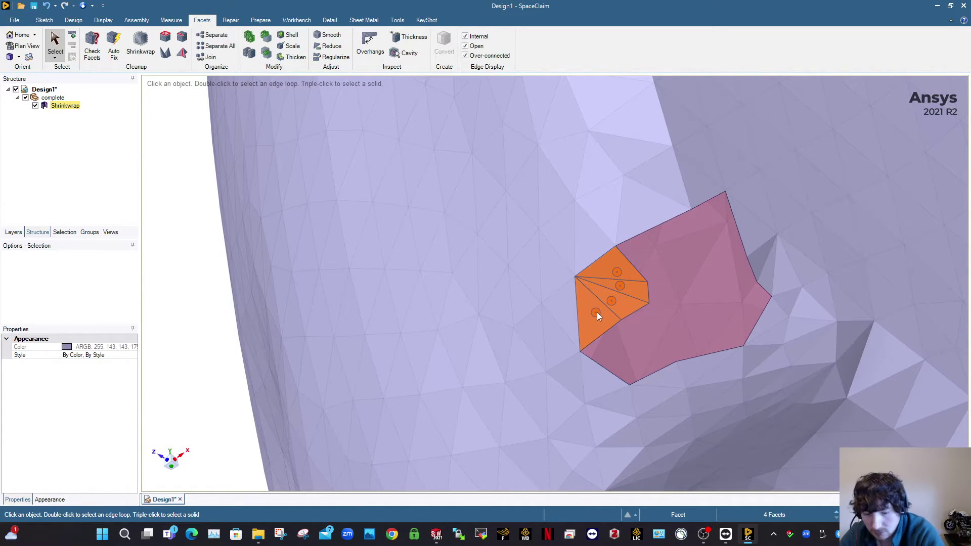
key(Delete)
Patch the cleaned-up opening at the wheel arch corner with the Holes tool.
click(166, 36)
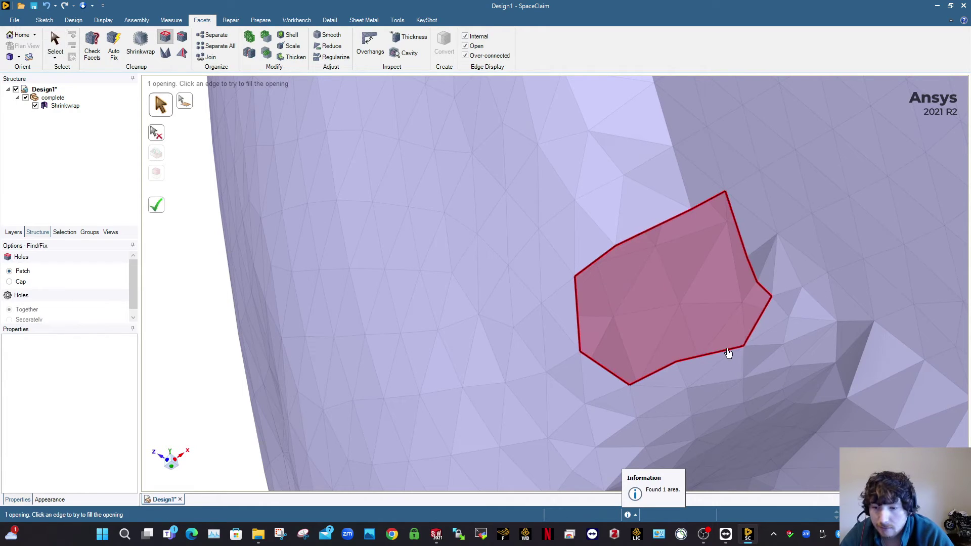
click(728, 350)
scroll(742, 374, down, 4)
scroll(743, 374, down, 5)
key(Escape)
Smooth the facets around the repaired wheel arch corner and adjoining underbody edge with Flatten Peaks and a 60° angle threshold.
ctrl+middle_drag(733, 366, 564, 205)
drag(564, 205, 733, 279)
click(328, 35)
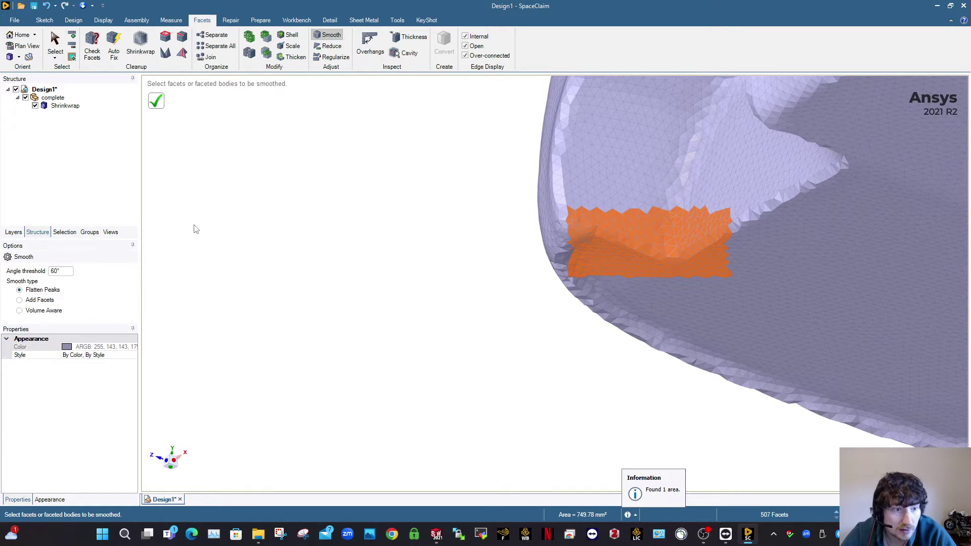
click(161, 104)
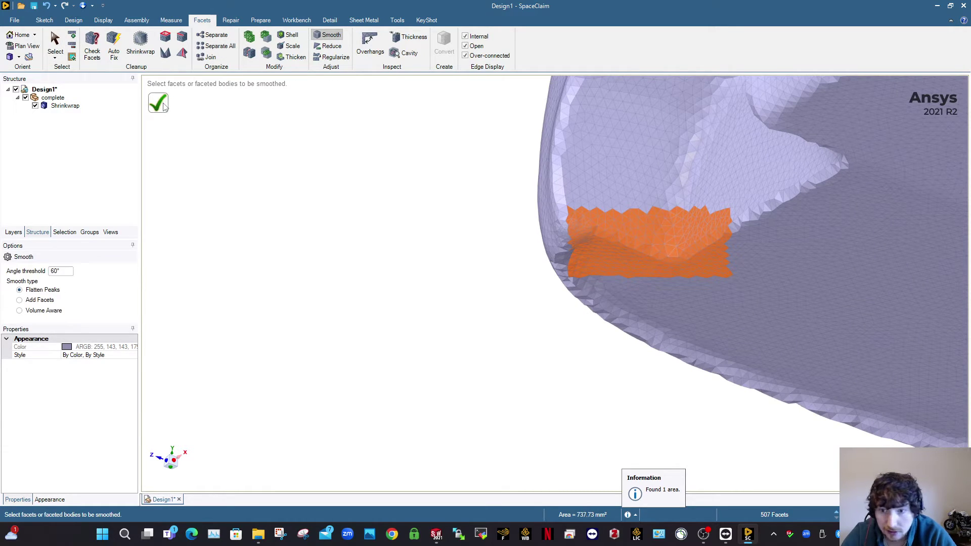
click(351, 208)
Lasso the facets along the front bumper's lower edge with a freehand selection and smooth them with Flatten Peaks.
mouse_move(687, 256)
middle_down()
mouse_move(736, 269)
mouse_move(689, 256)
mouse_move(685, 273)
middle_up()
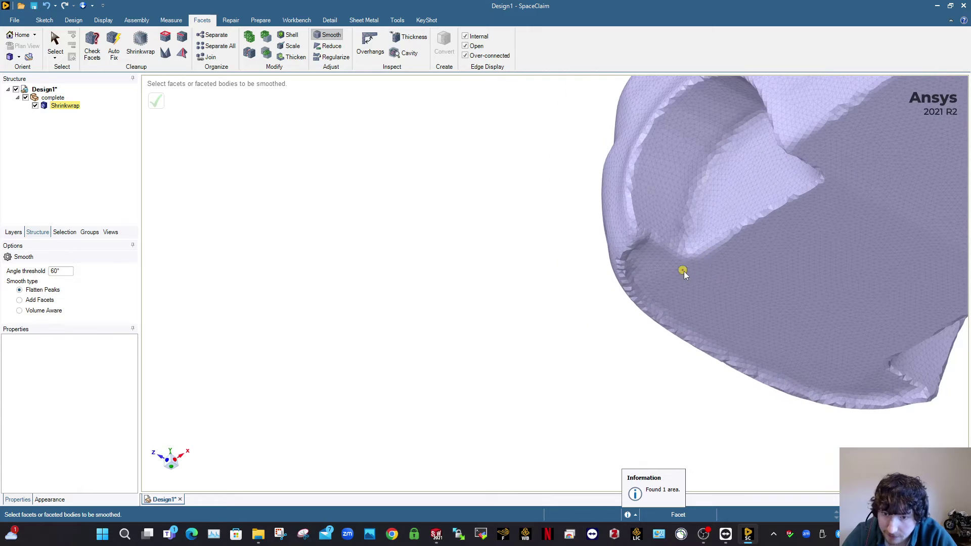
drag(587, 235, 778, 384)
right_click(515, 301)
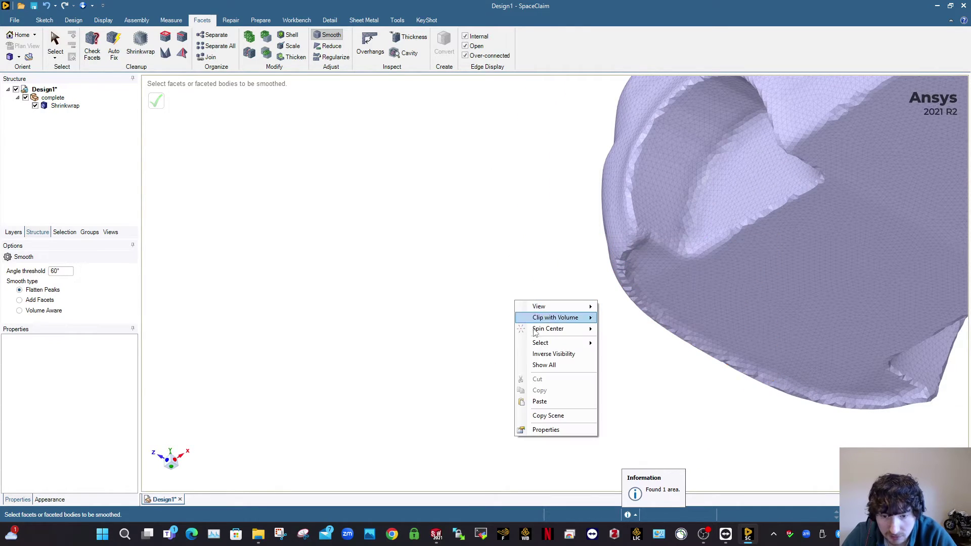
mouse_move(544, 345)
click(631, 355)
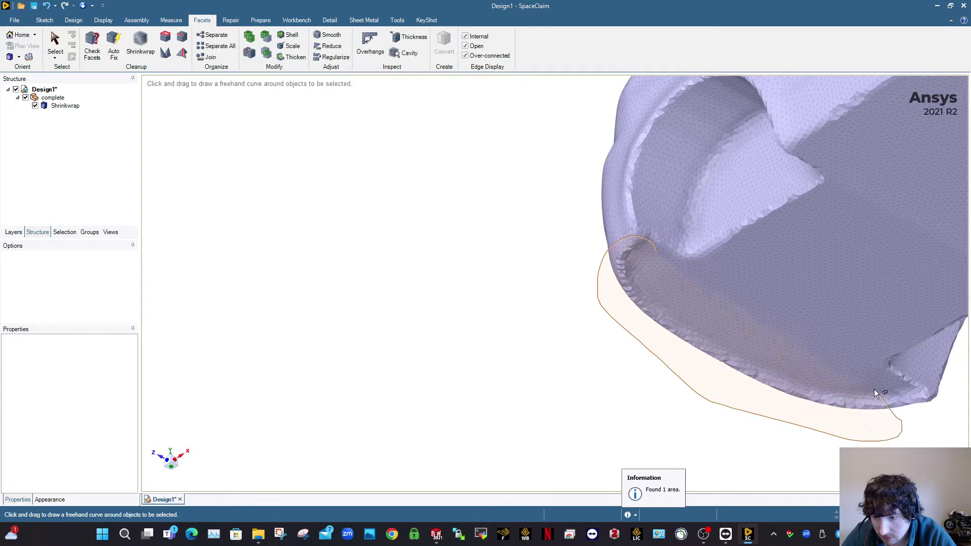
drag(636, 243, 638, 240)
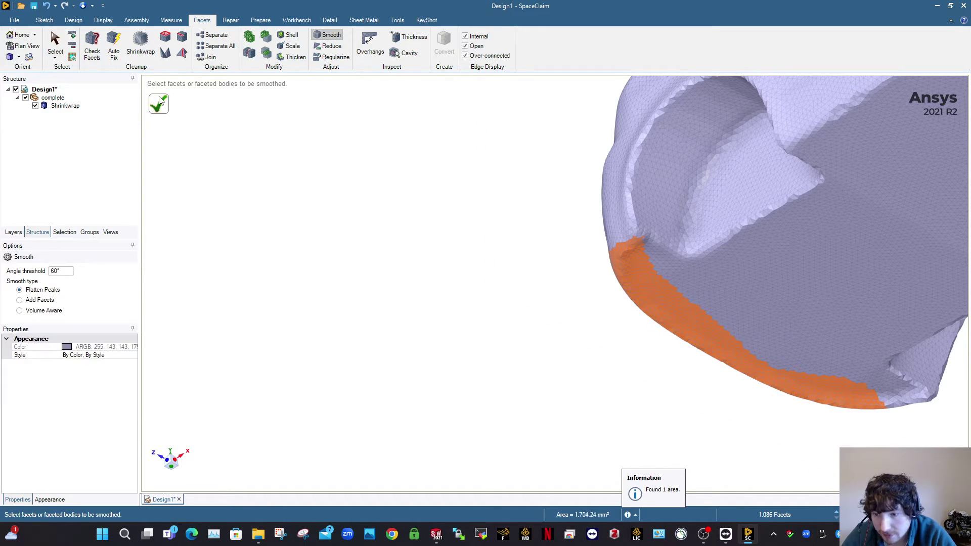
Smooth a rectangular area of facets spanning the front bumper's lower edge and adjoining underbody with Flatten Peaks at 60°.
mouse_move(676, 288)
middle_down()
mouse_move(744, 299)
mouse_move(724, 319)
mouse_move(731, 291)
middle_up()
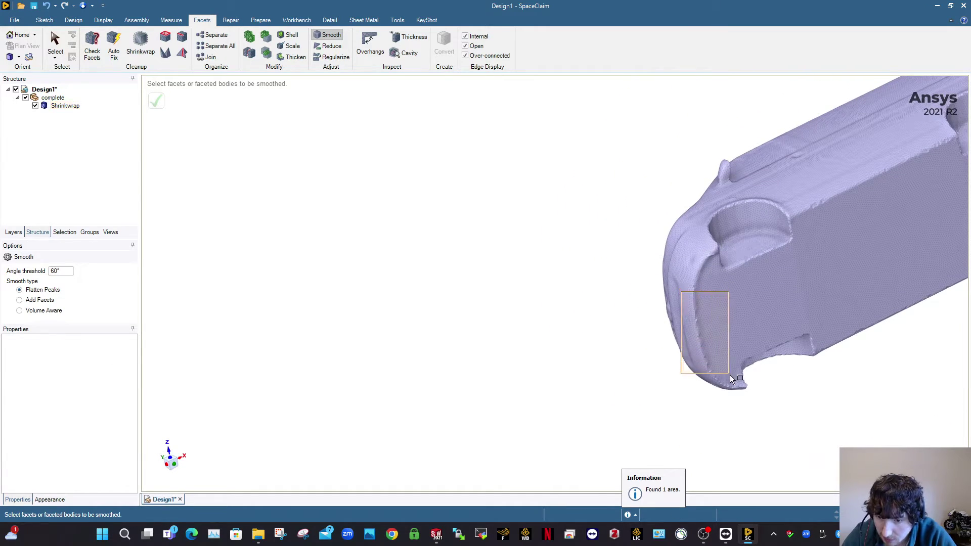
drag(729, 374, 730, 375)
scroll(729, 374, up, 3)
click(156, 101)
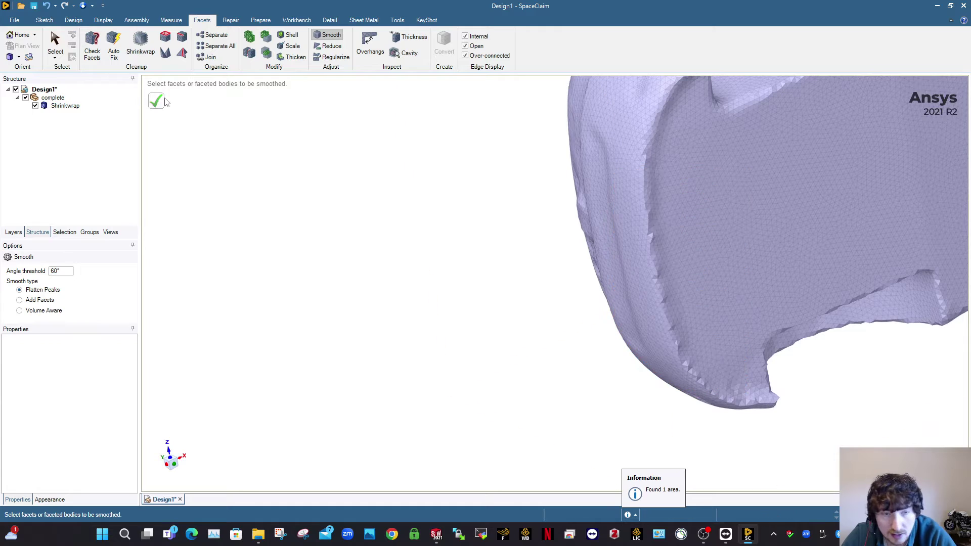
drag(611, 138, 748, 371)
click(156, 101)
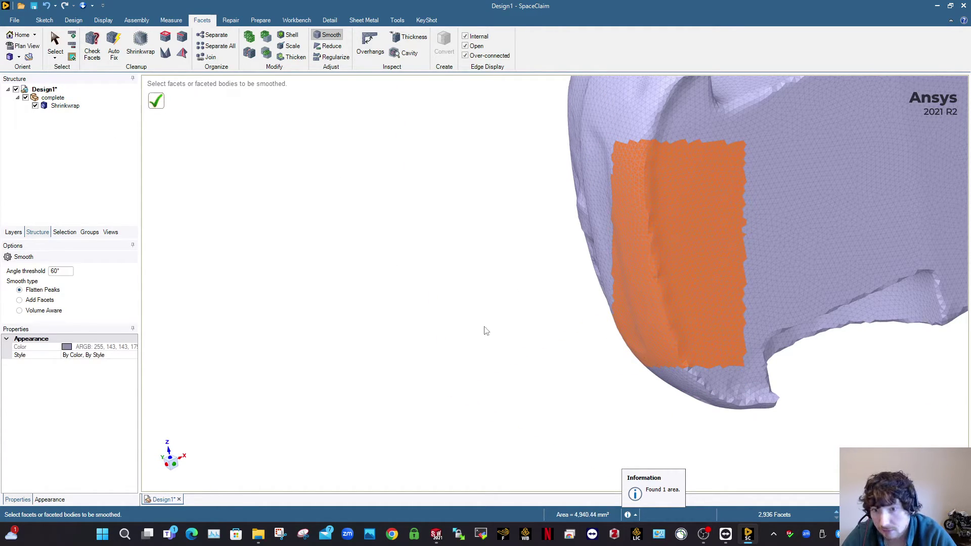
scroll(662, 298, down, 5)
middle_drag(663, 295, 290, 254)
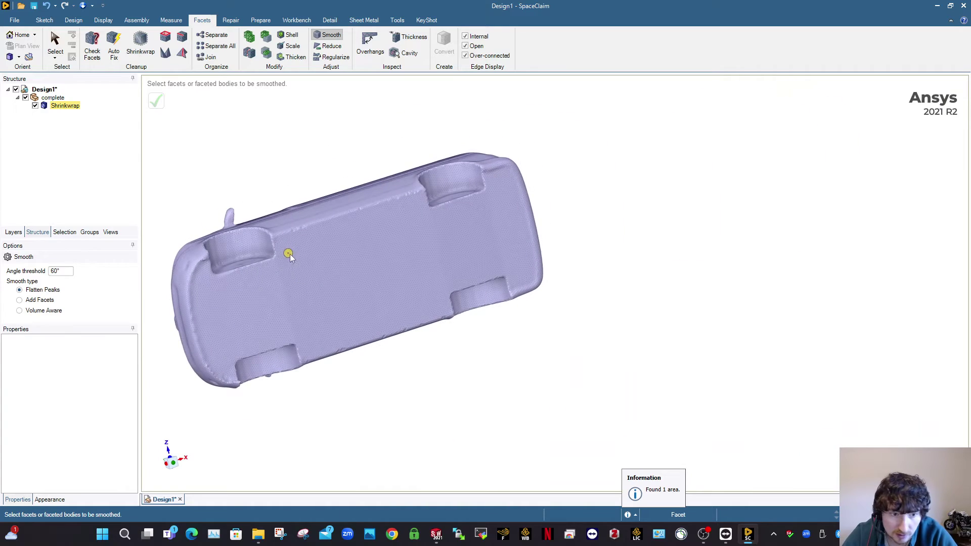
click(175, 468)
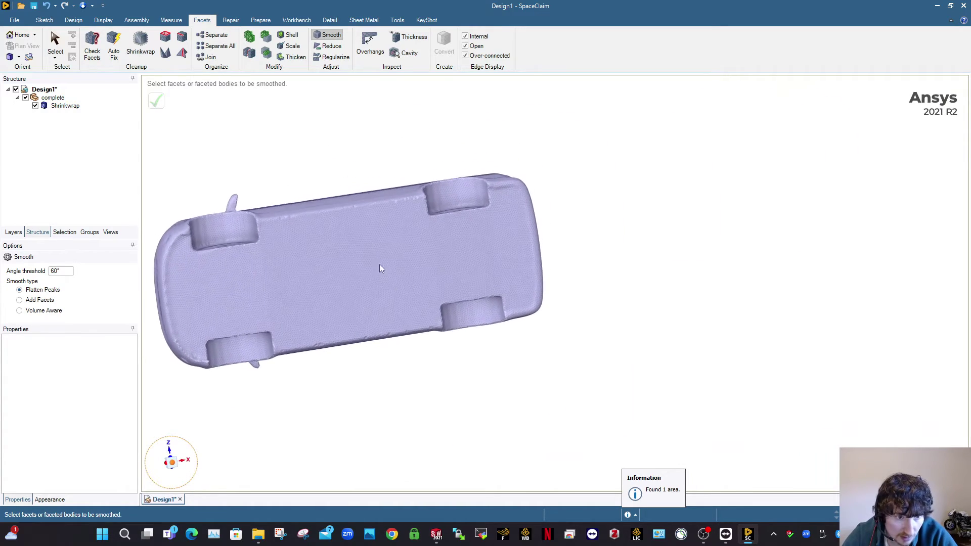
Smooth a rectangular area of facets along the front wheel arch's lower edge and adjoining underbody with Flatten Peaks at 60°.
shift+middle_drag(337, 255, 620, 277)
scroll(594, 237, up, 4)
middle_drag(593, 237, 583, 240)
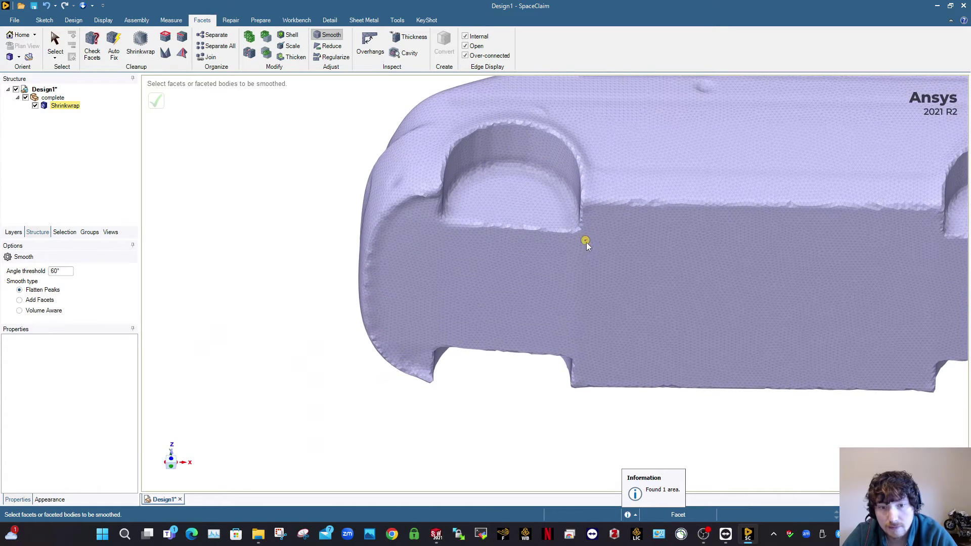
drag(426, 182, 605, 246)
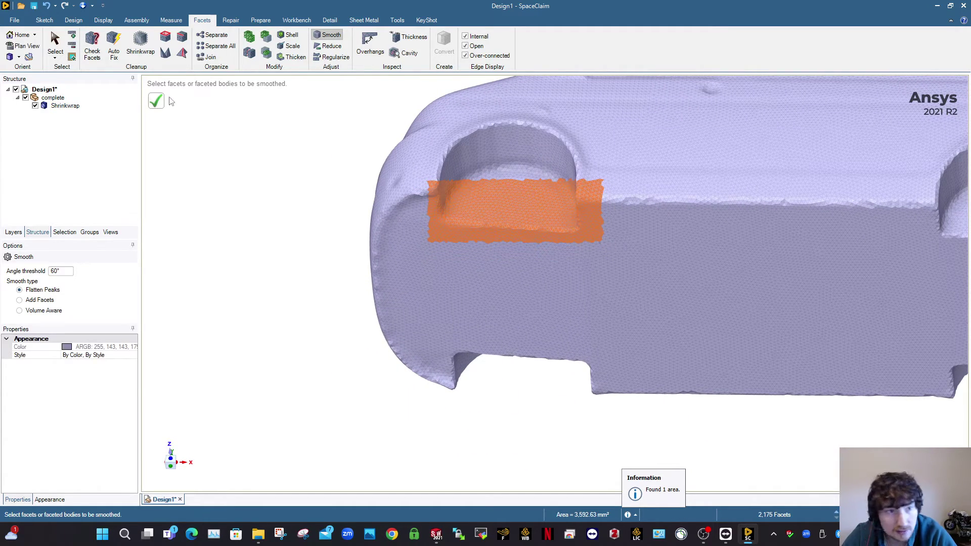
click(442, 234)
middle_drag(553, 245, 424, 178)
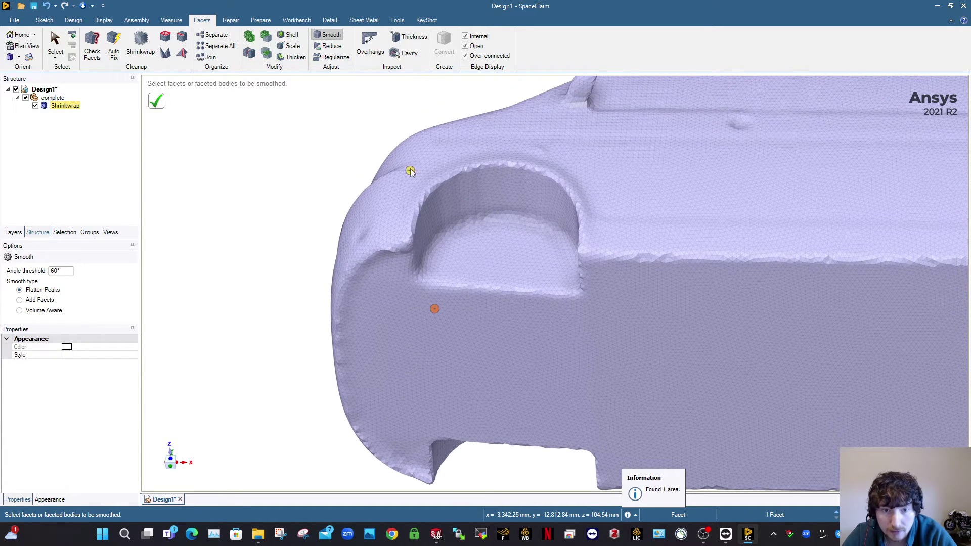
Smooth the facets along the upper rim and the front side of the front wheel arch with Flatten Peaks.
drag(401, 166, 598, 275)
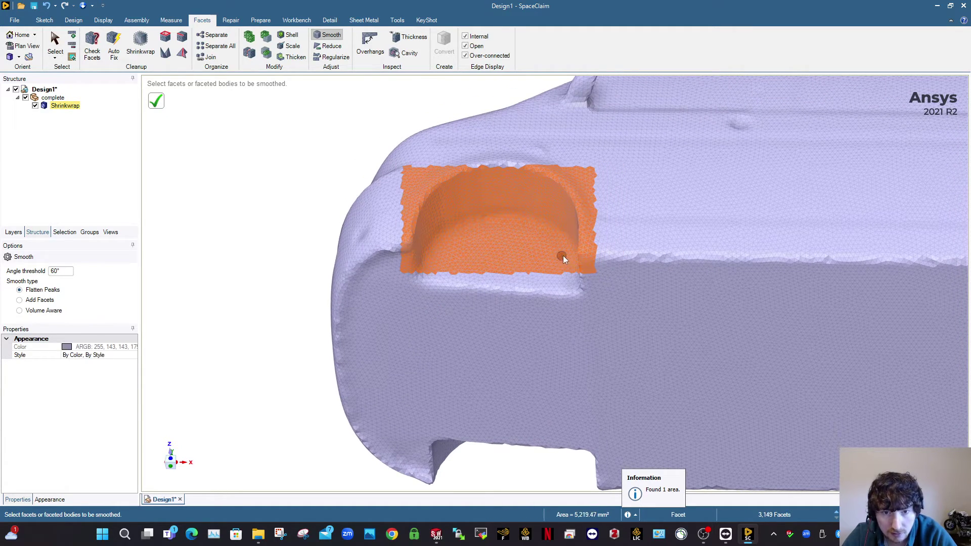
click(564, 259)
drag(436, 151, 581, 202)
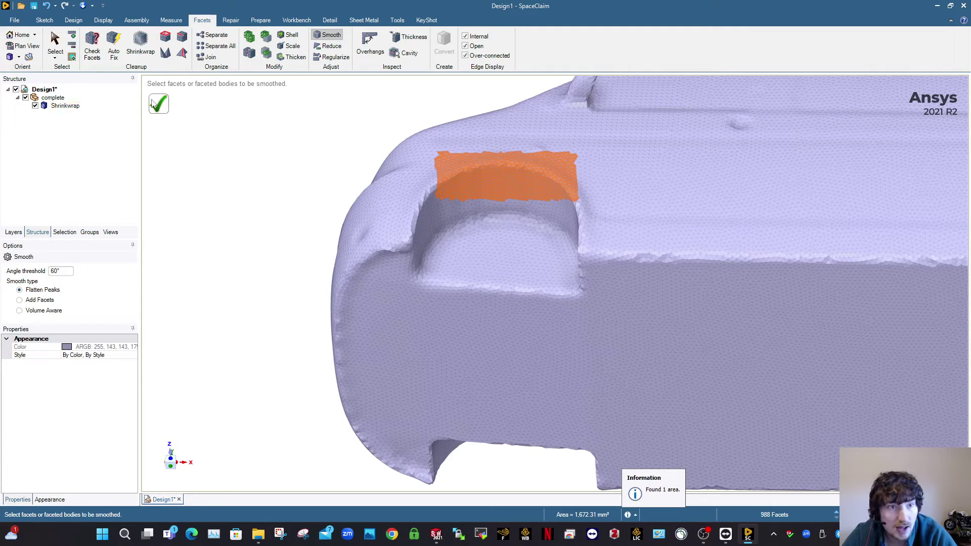
click(254, 182)
drag(387, 175, 475, 282)
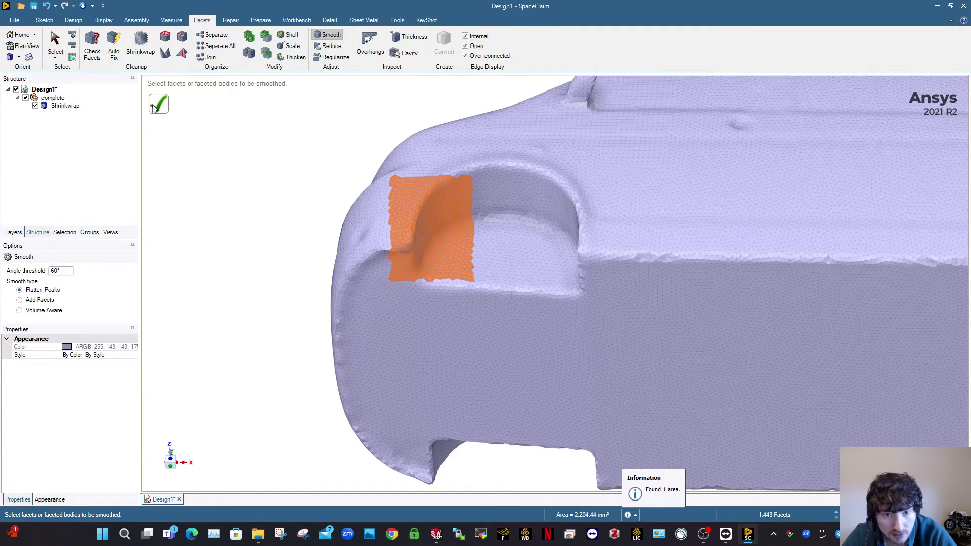
click(156, 106)
Smooth the facets around the rear side and rear lower corner of the front wheel arch with Flatten Peaks.
drag(615, 272, 633, 320)
middle_drag(635, 309, 695, 311)
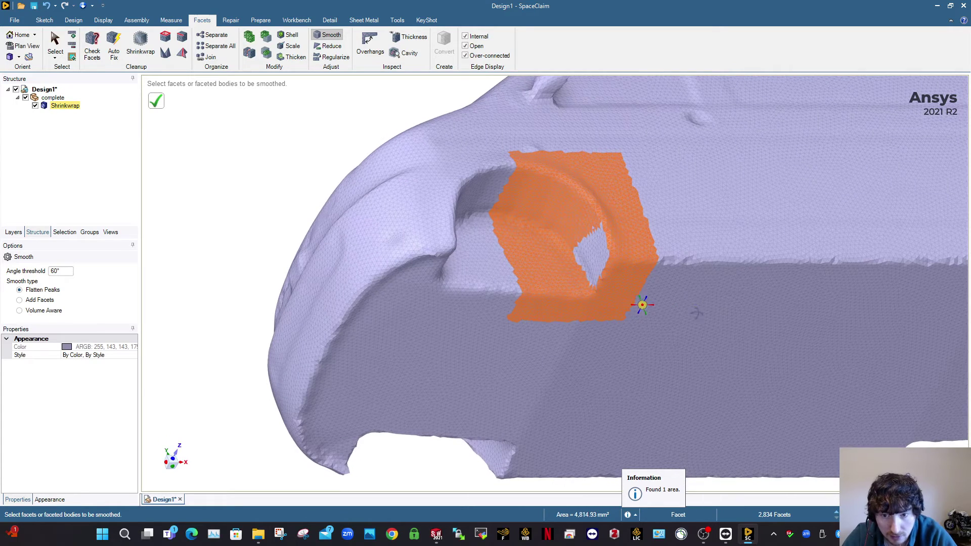
click(248, 232)
drag(537, 169, 637, 316)
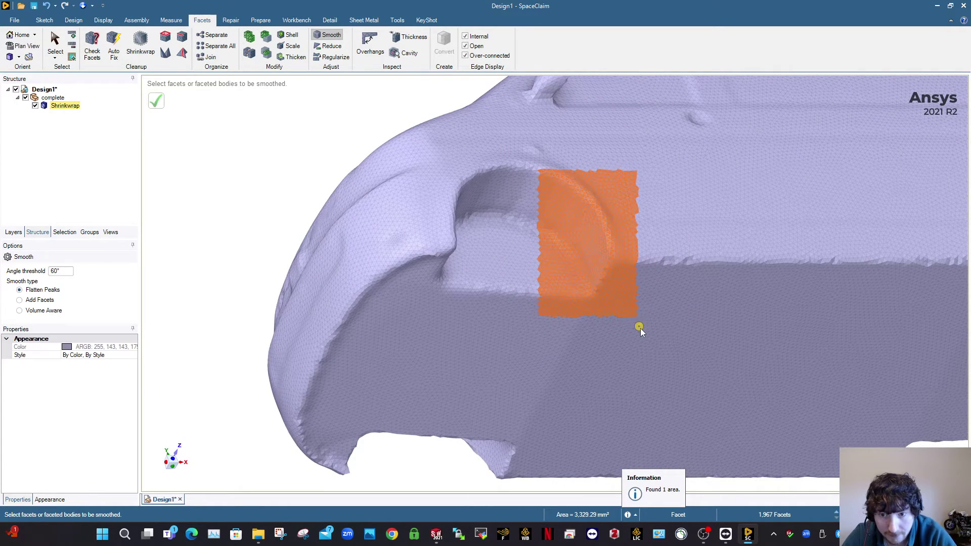
click(161, 108)
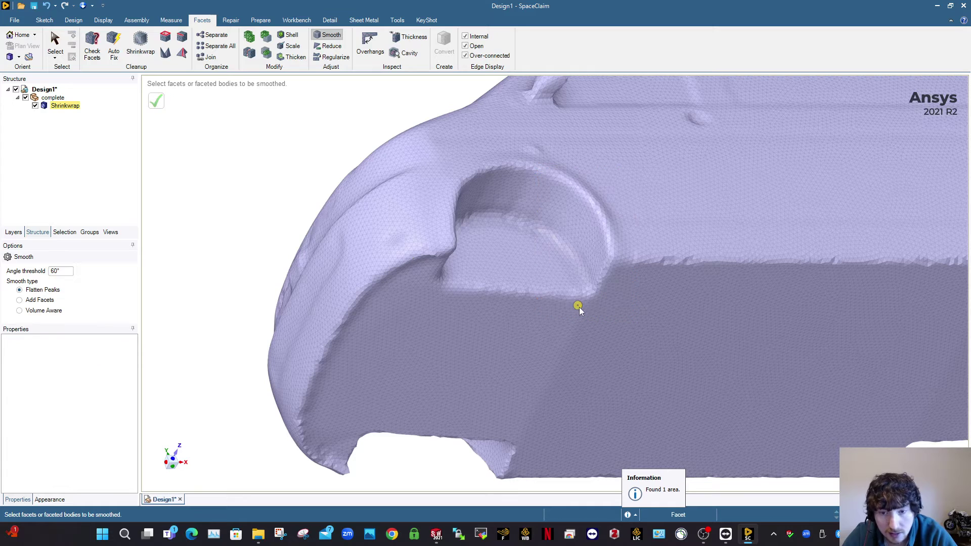
Smooth a long rectangular area of facets along the sill edge between the front and rear wheel arches with Flatten Peaks.
scroll(579, 308, down, 4)
middle_drag(584, 304, 576, 288)
drag(574, 250, 838, 319)
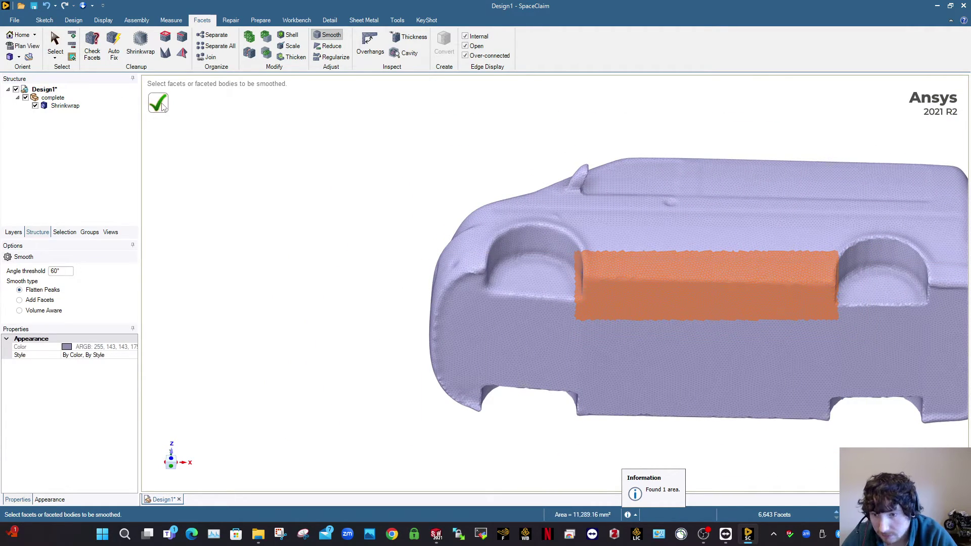
click(160, 104)
middle_drag(737, 308, 562, 283)
scroll(517, 258, up, 5)
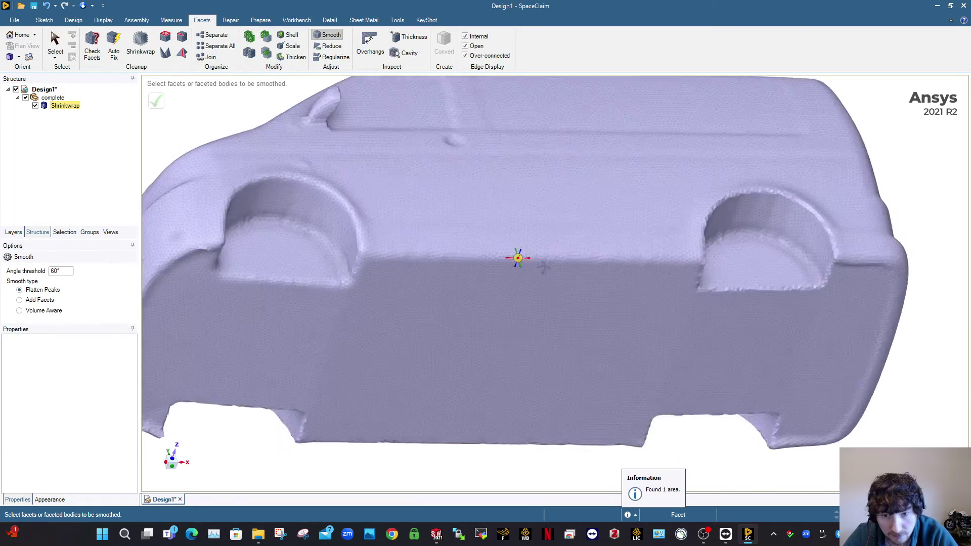
Examine the smoothed wheel arches, sill edge and underbody from the side and from below.
scroll(526, 255, down, 5)
middle_drag(485, 222, 438, 217)
scroll(438, 205, up, 1)
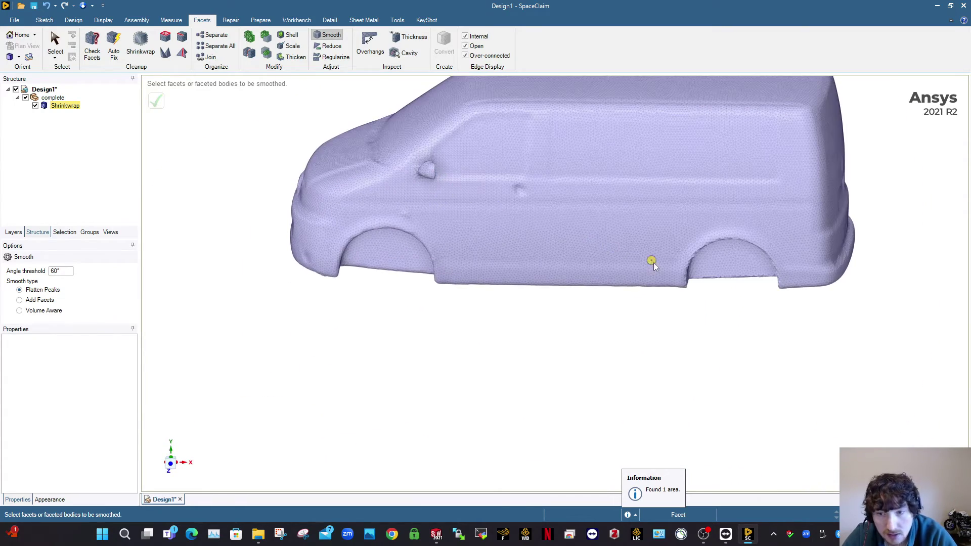
scroll(637, 255, down, 2)
middle_drag(618, 249, 481, 217)
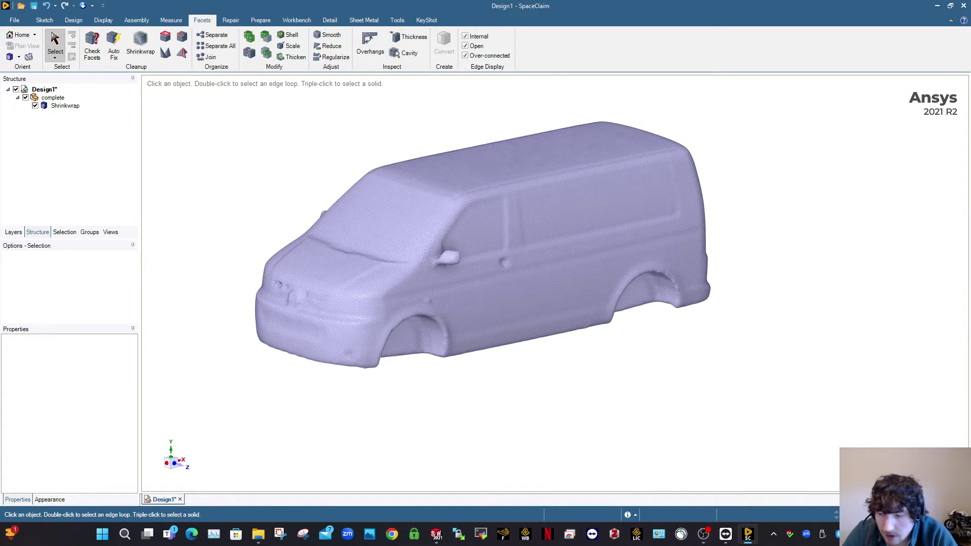
middle_drag(422, 296, 379, 245)
scroll(352, 421, up, 6)
middle_drag(362, 305, 334, 290)
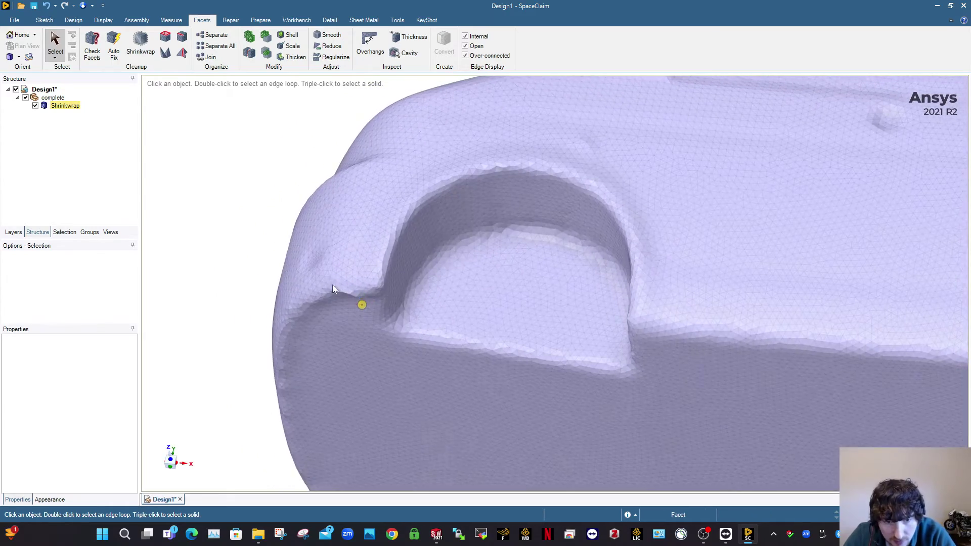
scroll(387, 355, down, 5)
ctrl+middle_drag(387, 355, 371, 329)
scroll(403, 365, up, 3)
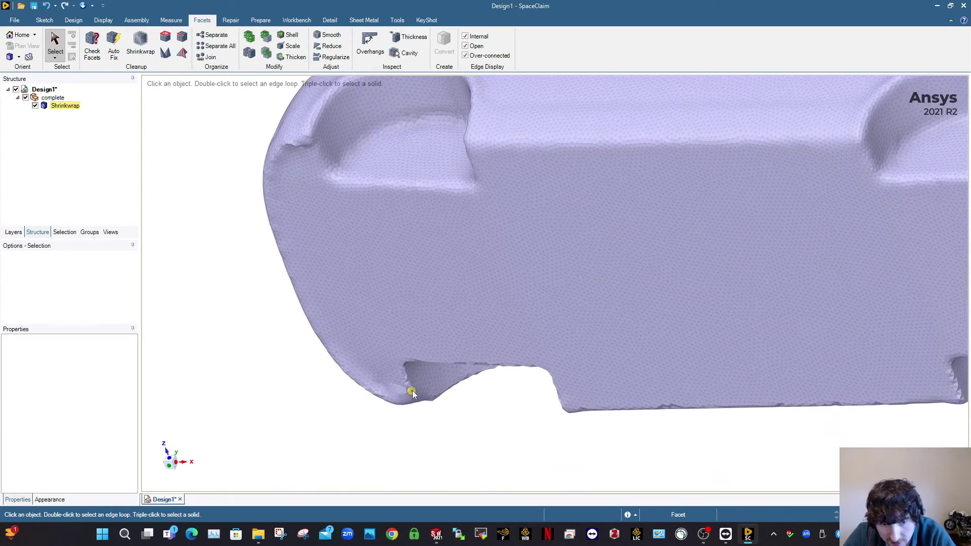
Save the design with the smoothed shrinkwrap body.
click(15, 20)
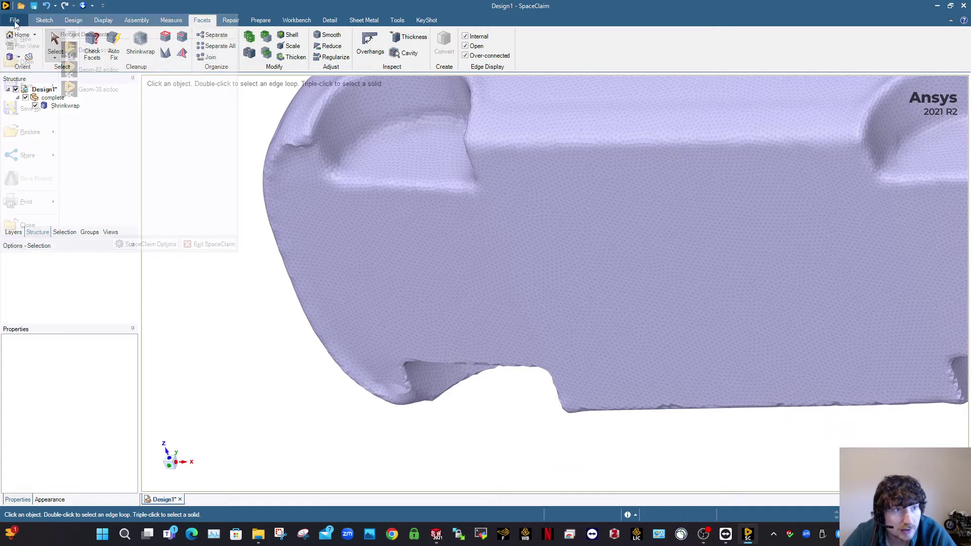
click(261, 292)
Examine the whole shrinkwrapped van body from below, the side, the rear and the front.
scroll(657, 287, down, 6)
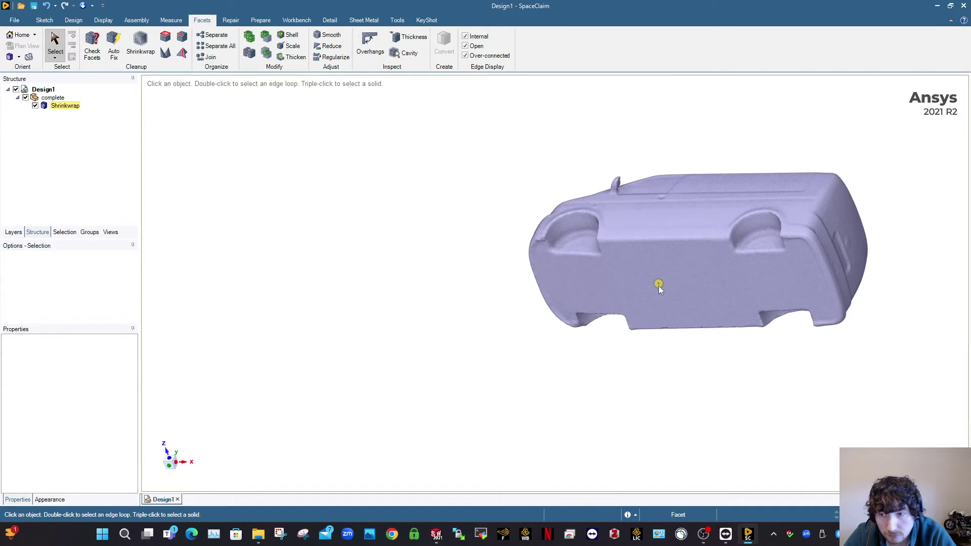
middle_drag(659, 286, 676, 257)
ctrl+middle_drag(774, 248, 370, 165)
scroll(450, 167, up, 3)
mouse_move(450, 168)
middle_down()
mouse_move(505, 192)
mouse_move(470, 212)
mouse_move(477, 219)
mouse_move(536, 212)
middle_up()
scroll(516, 235, down, 4)
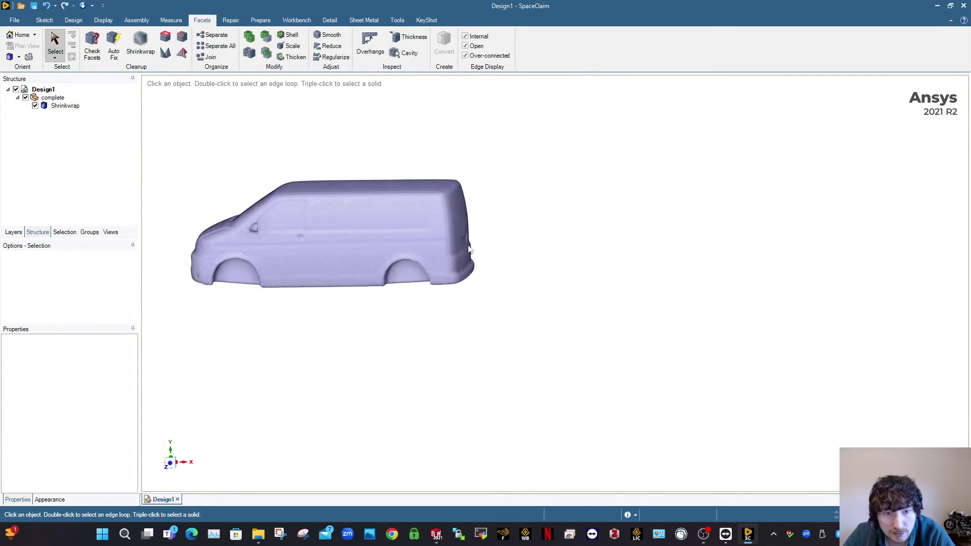
middle_drag(373, 245, 534, 241)
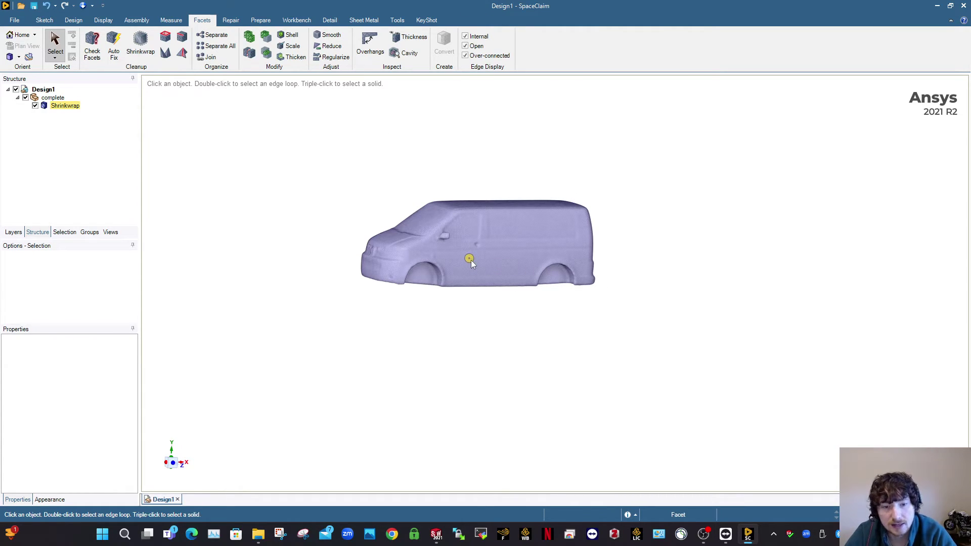
scroll(472, 260, up, 3)
middle_drag(471, 260, 455, 271)
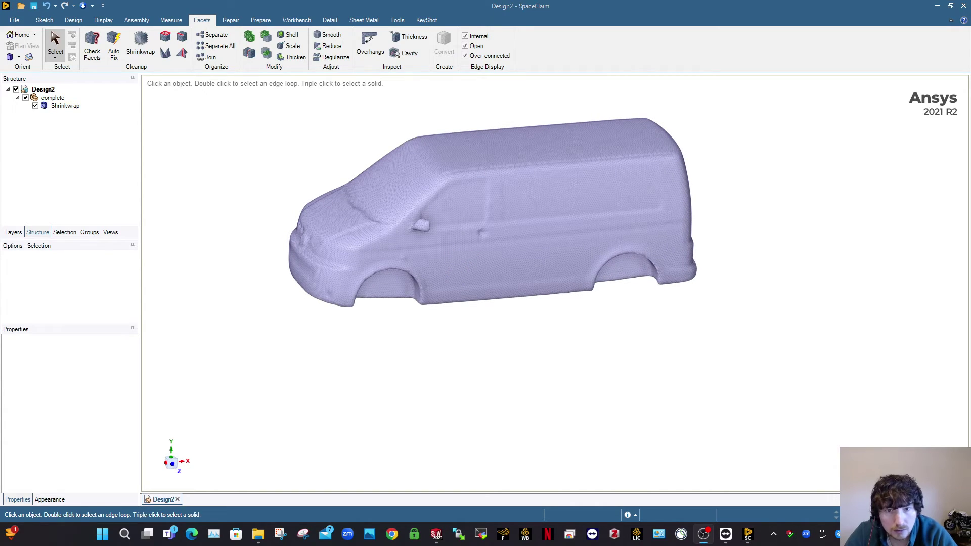
Convert the Shrinkwrap faceted body into a surface patch body with Auto Skin.
click(697, 373)
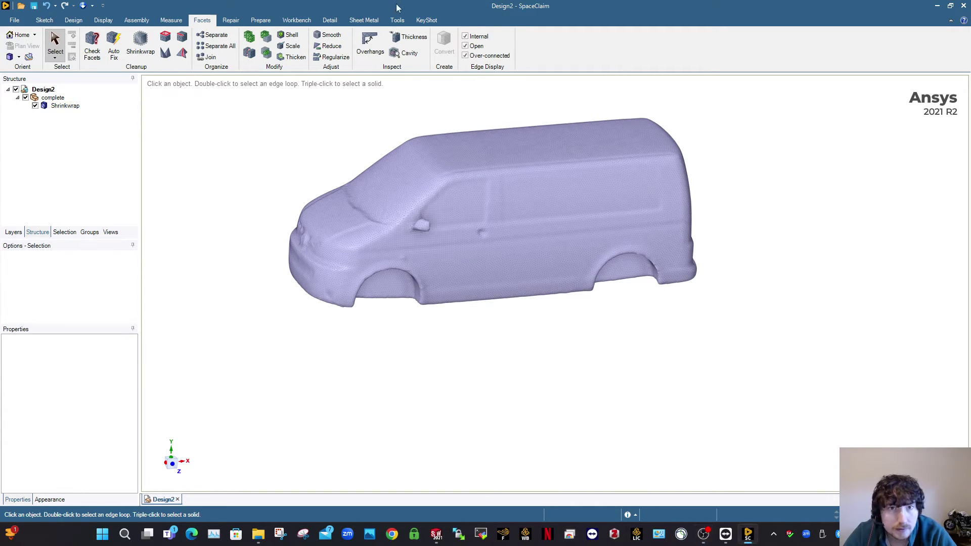
click(397, 21)
click(55, 48)
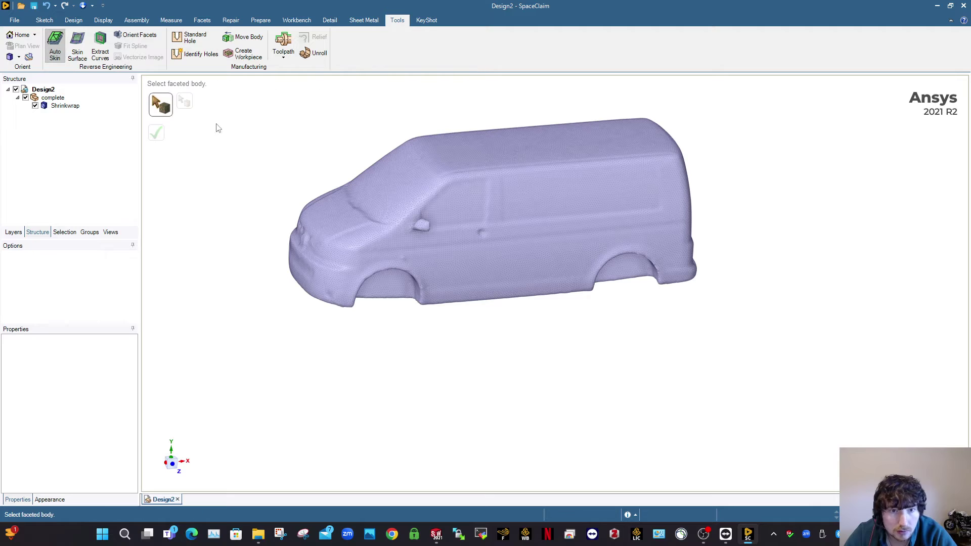
scroll(489, 275, up, 4)
middle_drag(489, 275, 450, 271)
scroll(450, 271, down, 4)
mouse_move(501, 231)
middle_down()
mouse_move(404, 251)
mouse_move(505, 233)
middle_up()
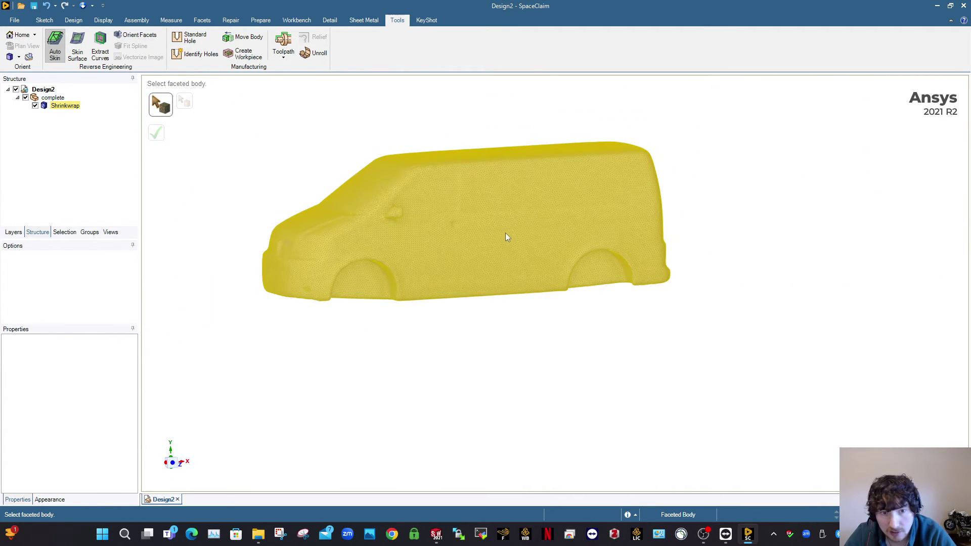
click(505, 234)
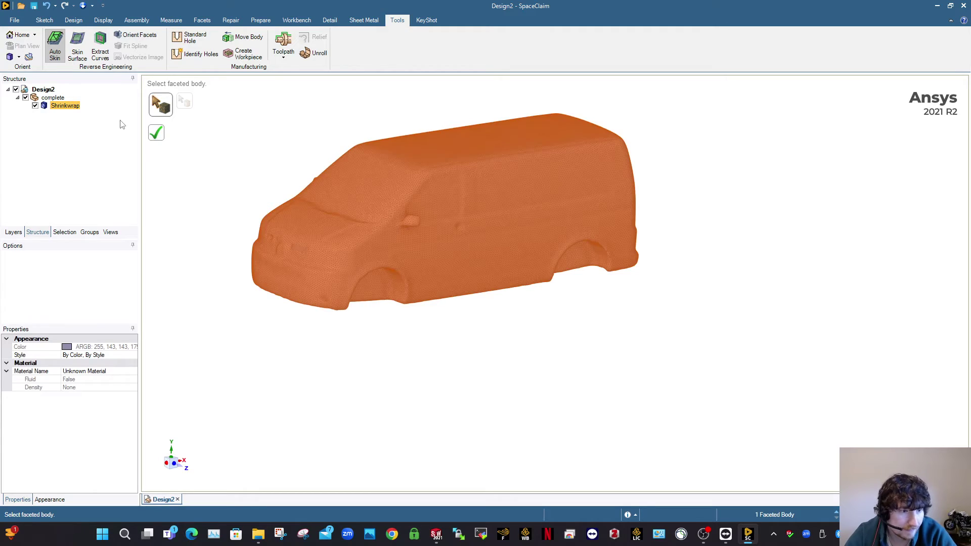
click(153, 141)
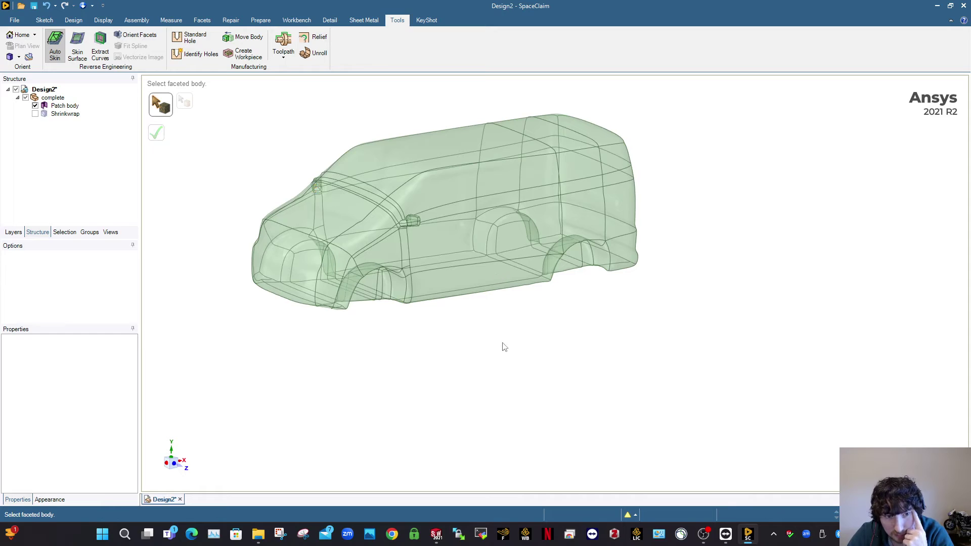
Examine the auto-skinned patch body, checking the wing mirrors and the surface patches where a mirror joins the body.
scroll(347, 220, up, 3)
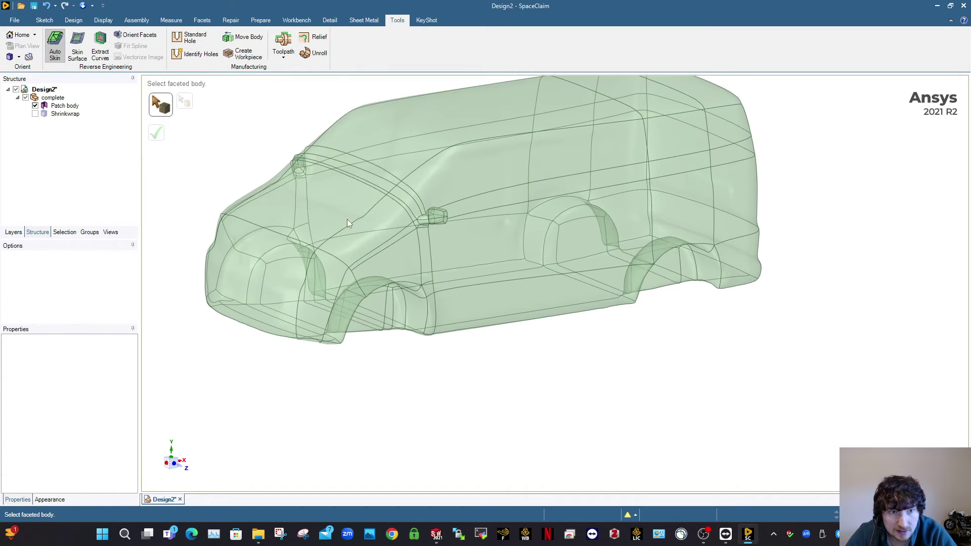
scroll(347, 217, down, 4)
middle_drag(347, 217, 524, 210)
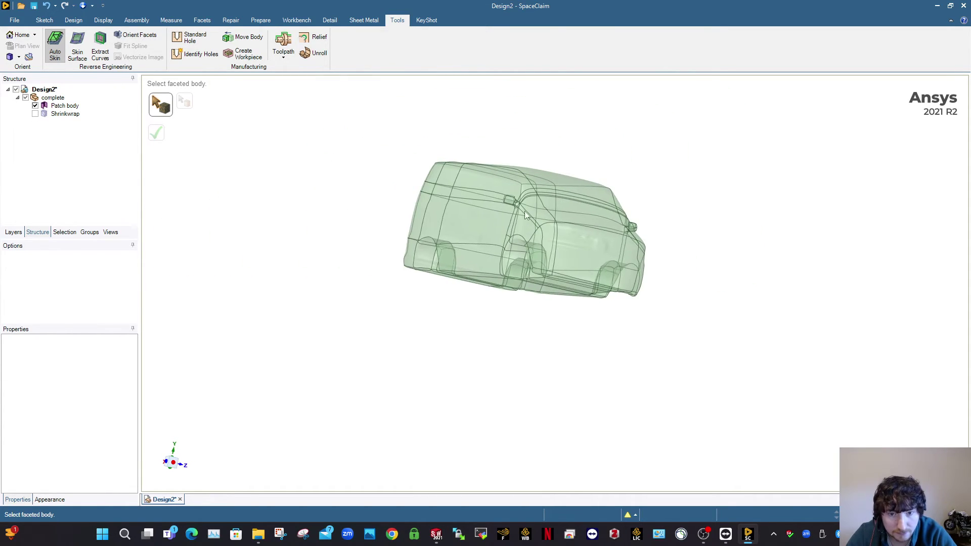
scroll(524, 211, up, 5)
scroll(523, 190, down, 2)
scroll(857, 278, down, 3)
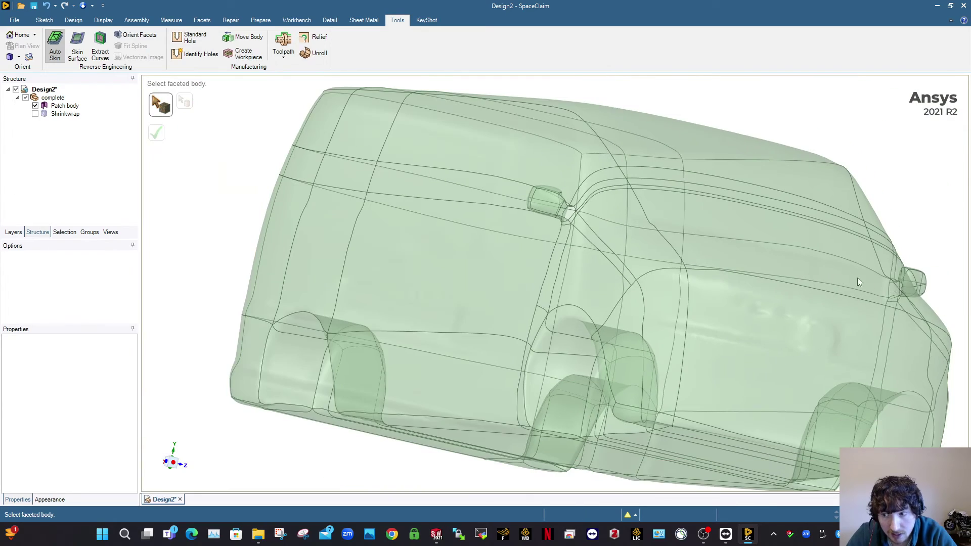
scroll(621, 222, up, 2)
scroll(496, 181, up, 2)
scroll(581, 214, down, 1)
scroll(560, 233, down, 3)
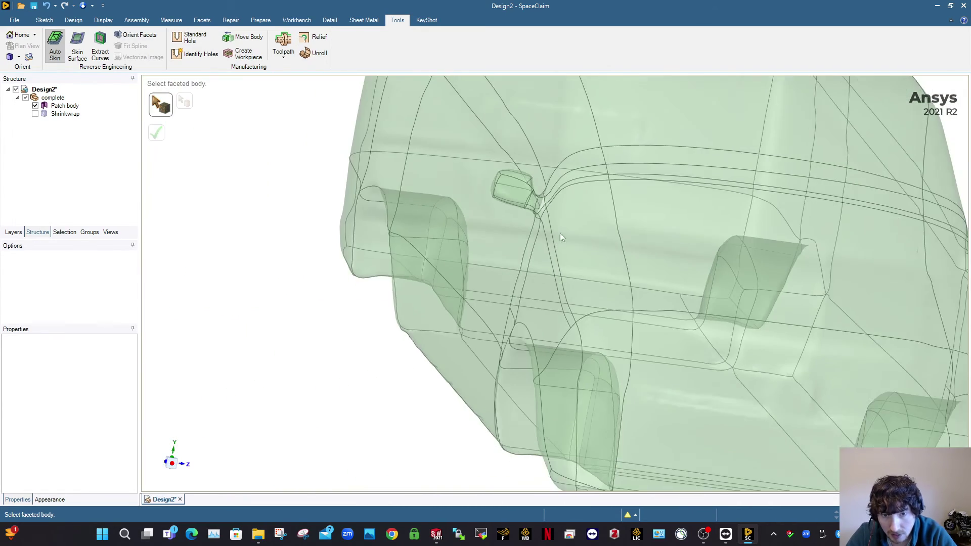
scroll(902, 268, down, 2)
scroll(895, 243, up, 3)
scroll(506, 253, down, 2)
scroll(432, 201, up, 6)
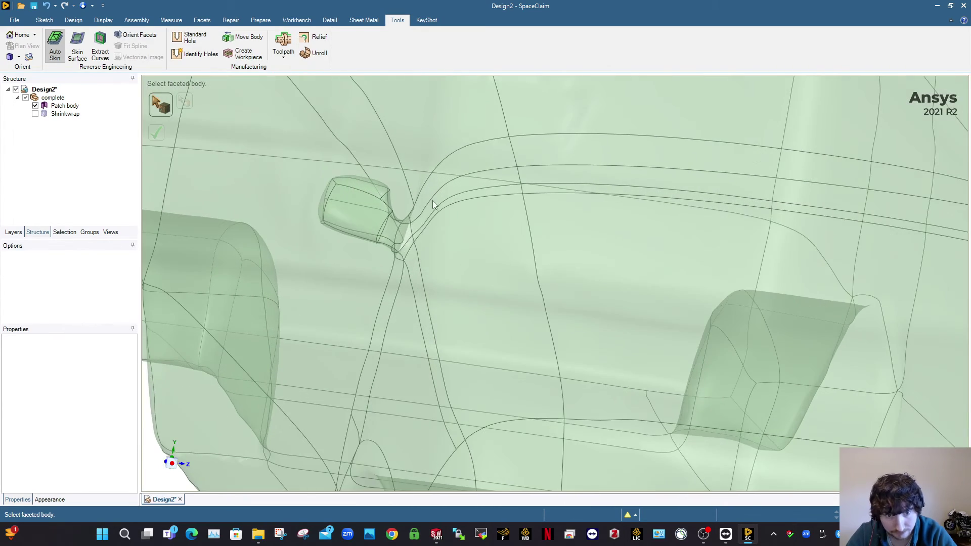
mouse_move(378, 249)
middle_down()
mouse_move(412, 270)
mouse_move(451, 244)
mouse_move(445, 281)
mouse_move(434, 286)
middle_up()
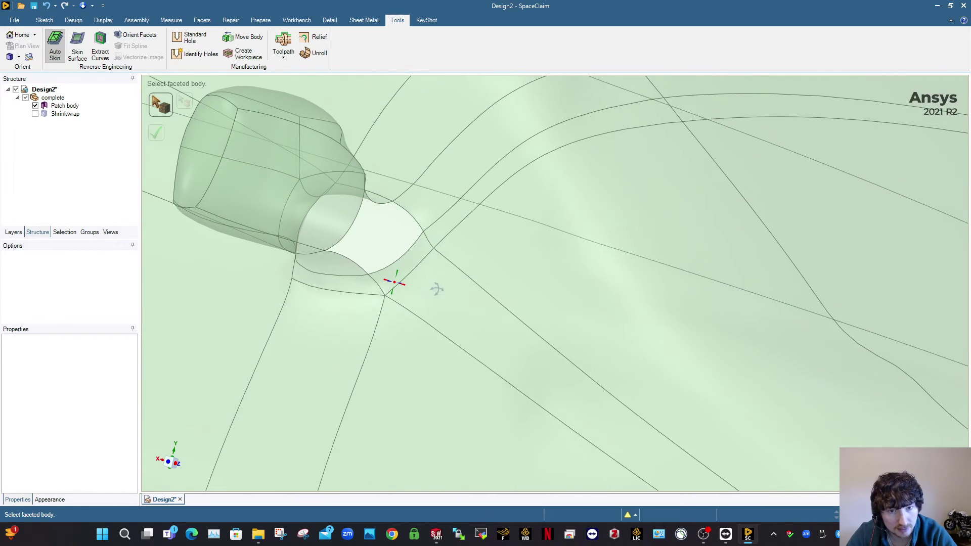
click(77, 21)
click(199, 22)
click(226, 21)
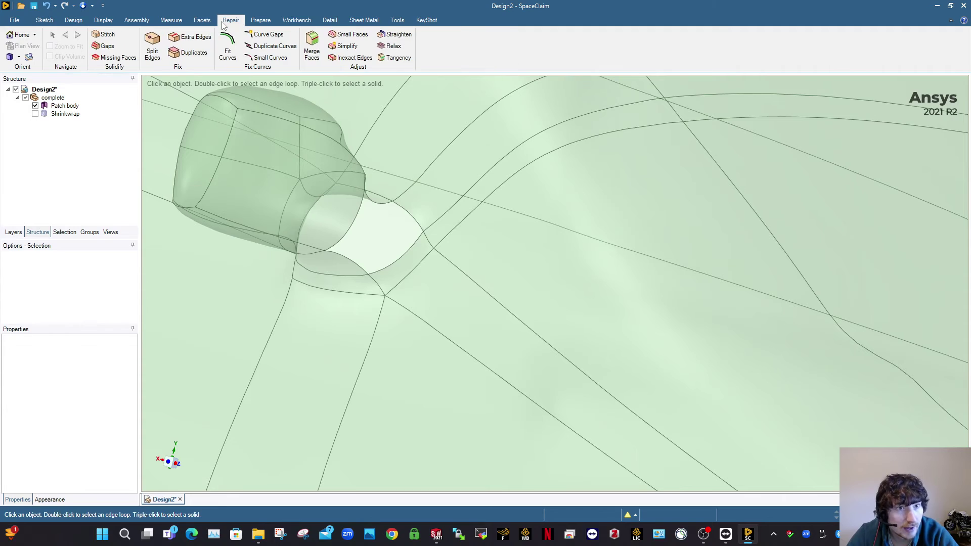
click(171, 21)
click(198, 22)
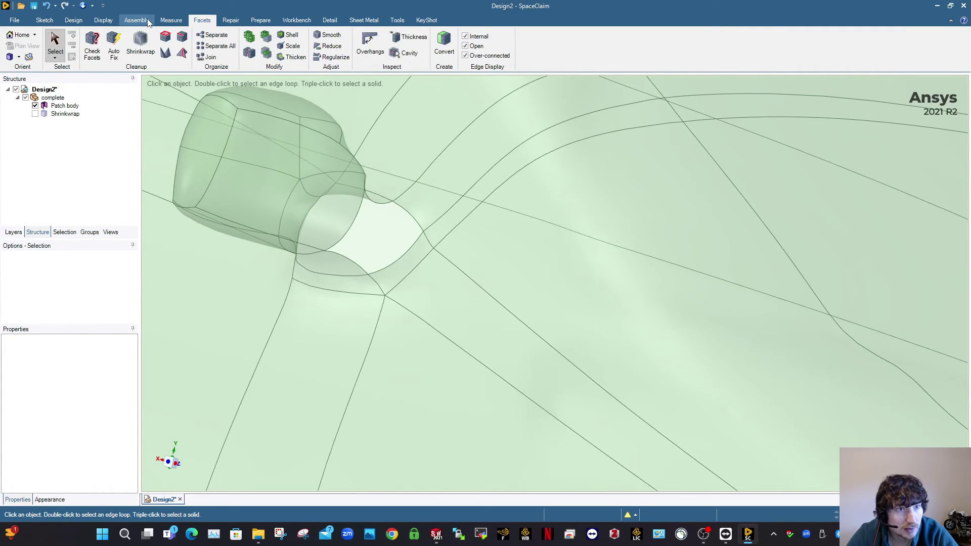
click(103, 21)
click(76, 22)
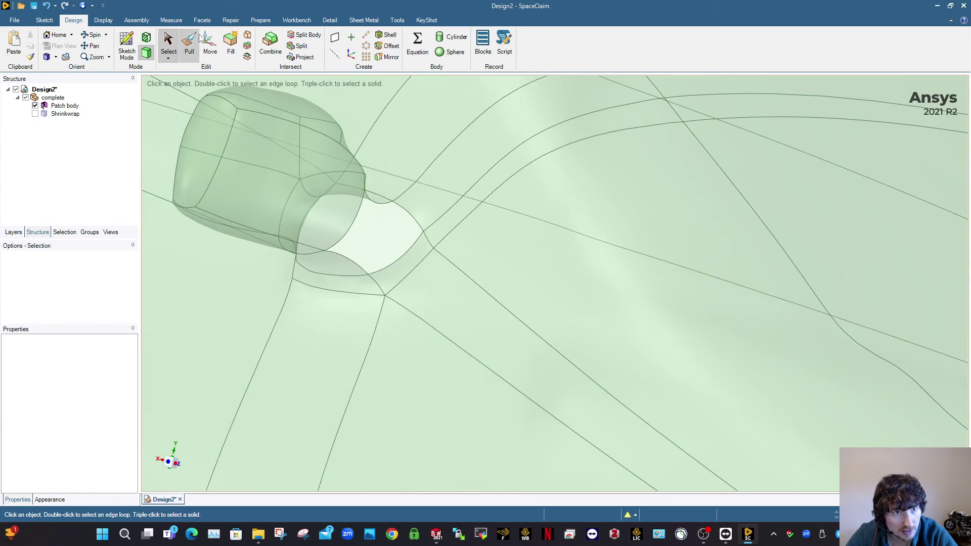
click(115, 23)
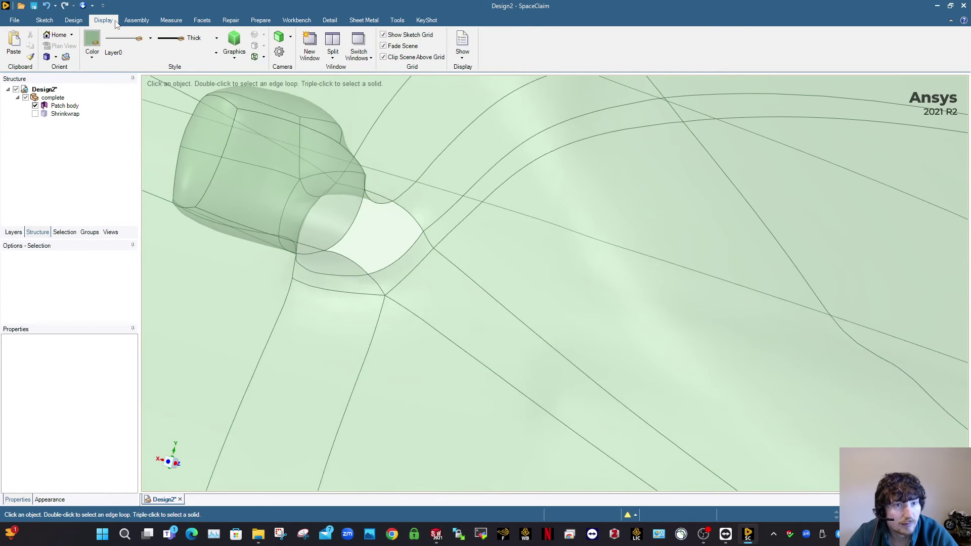
Find the missing face where the wing mirror joins the patch body and fill the hole with the Missing Faces repair, using the Patch option.
click(138, 21)
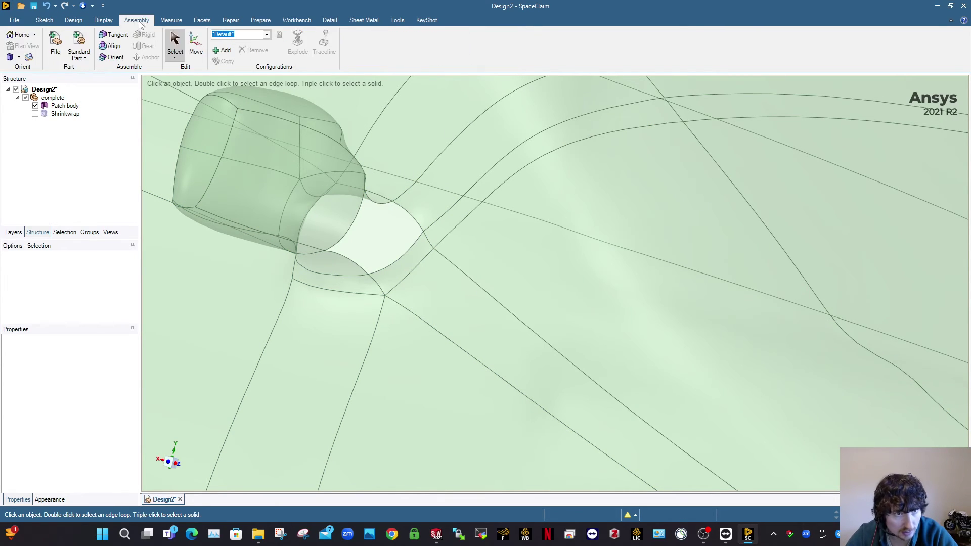
click(181, 20)
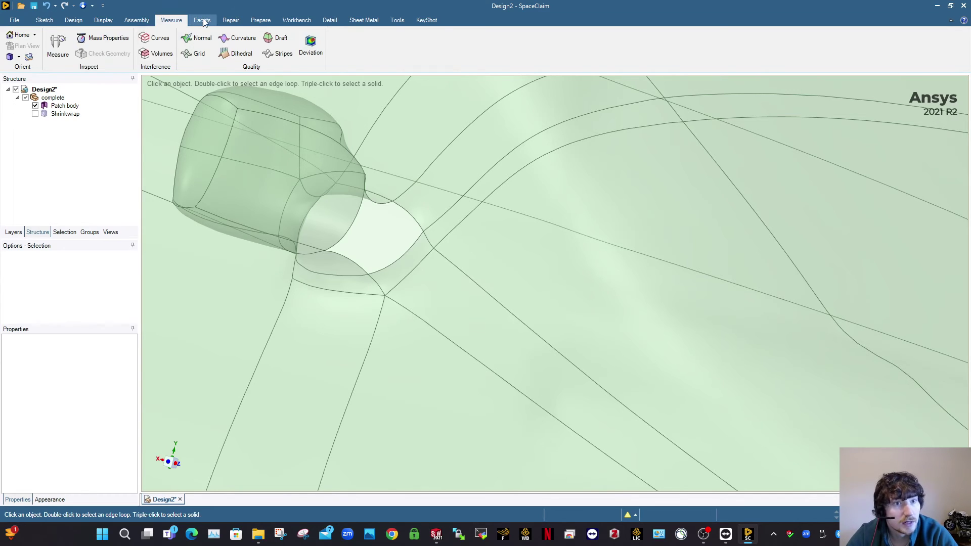
click(230, 21)
click(116, 57)
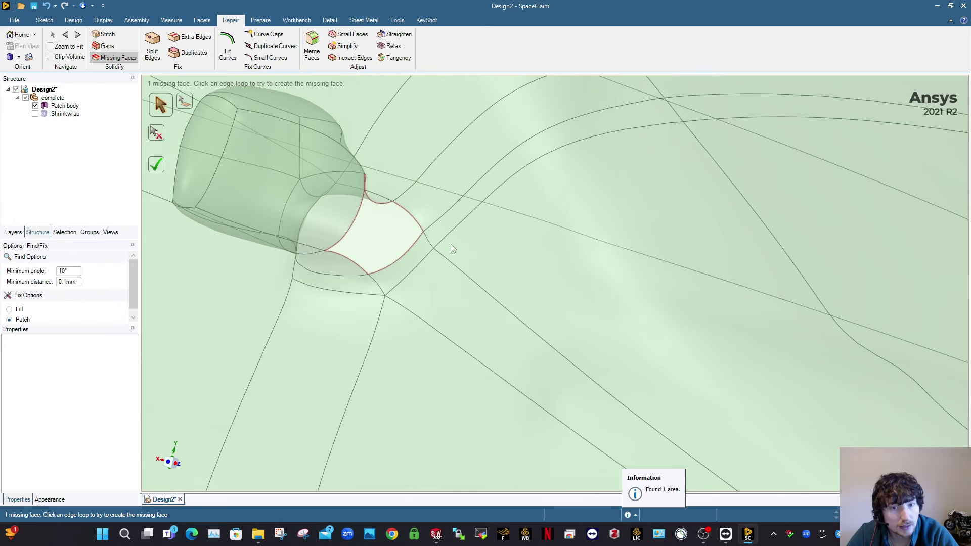
middle_drag(415, 211, 345, 242)
click(346, 242)
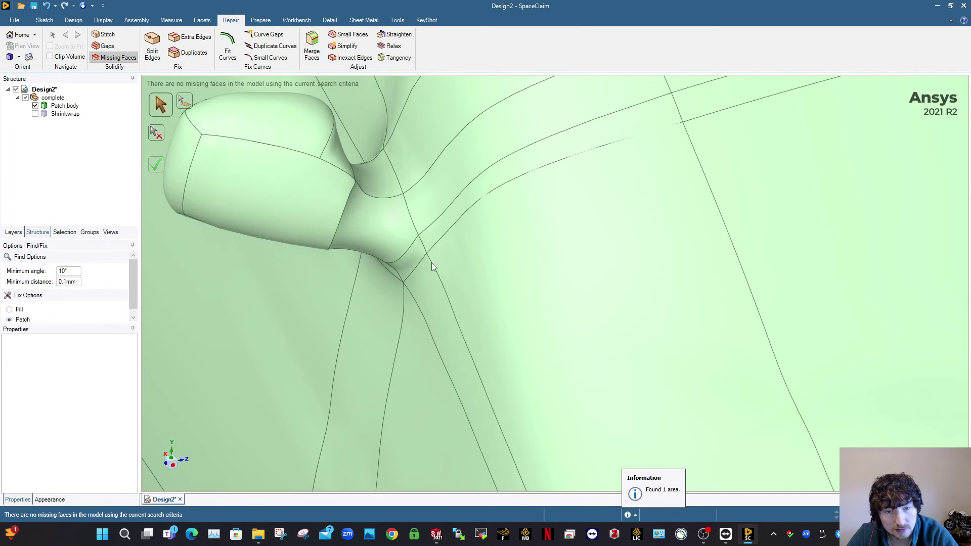
middle_drag(419, 221, 417, 220)
scroll(409, 235, down, 8)
key(Escape)
Examine the whole repaired van body from the front and the side.
middle_drag(457, 247, 551, 243)
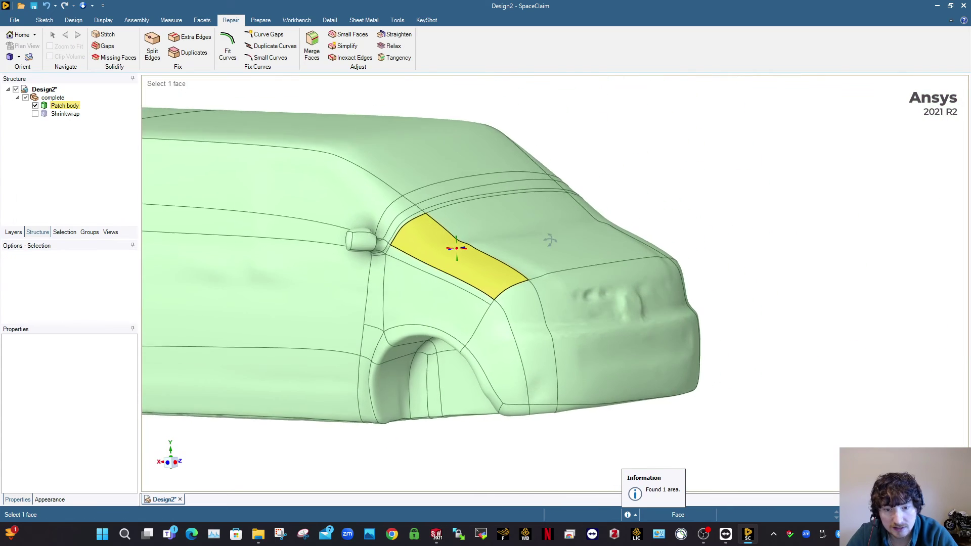
scroll(550, 243, down, 3)
middle_drag(592, 292, 473, 273)
scroll(469, 275, down, 4)
ctrl+middle_drag(666, 281, 478, 279)
middle_drag(478, 280, 438, 311)
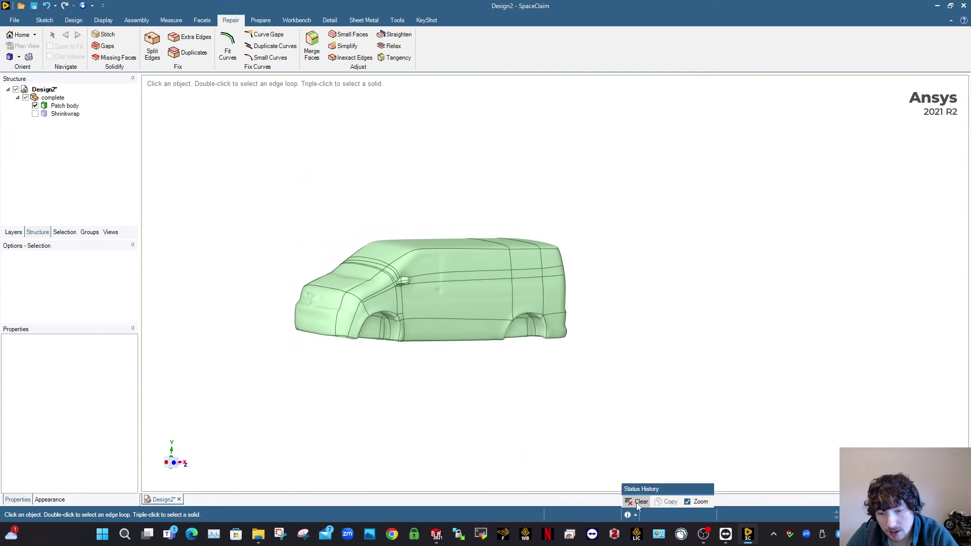
click(344, 326)
scroll(343, 321, up, 6)
middle_drag(346, 282, 356, 284)
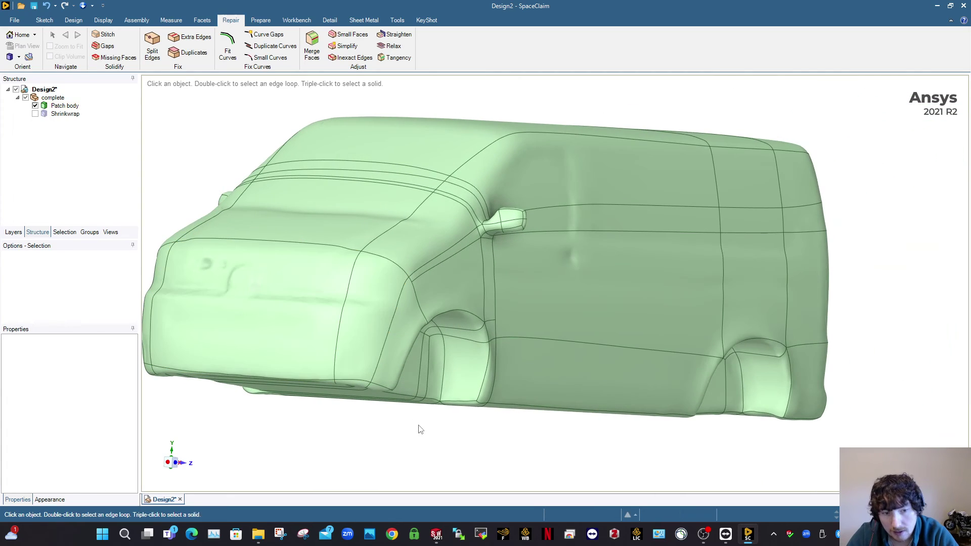
click(344, 317)
scroll(344, 317, down, 4)
middle_drag(344, 317, 489, 284)
key(Escape)
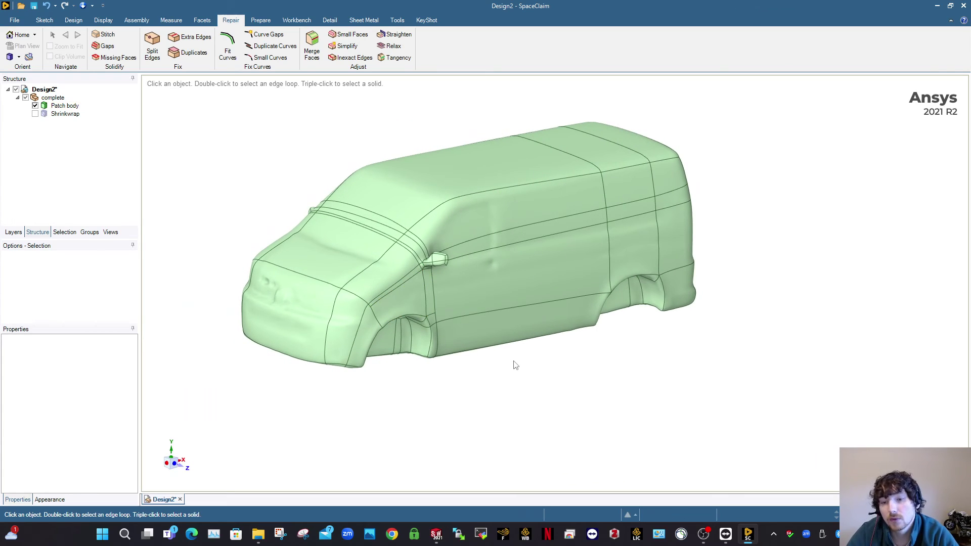
Examine the surface patches on the van's lower side, rear corner, wing mirror, wheel arches and underside.
click(677, 286)
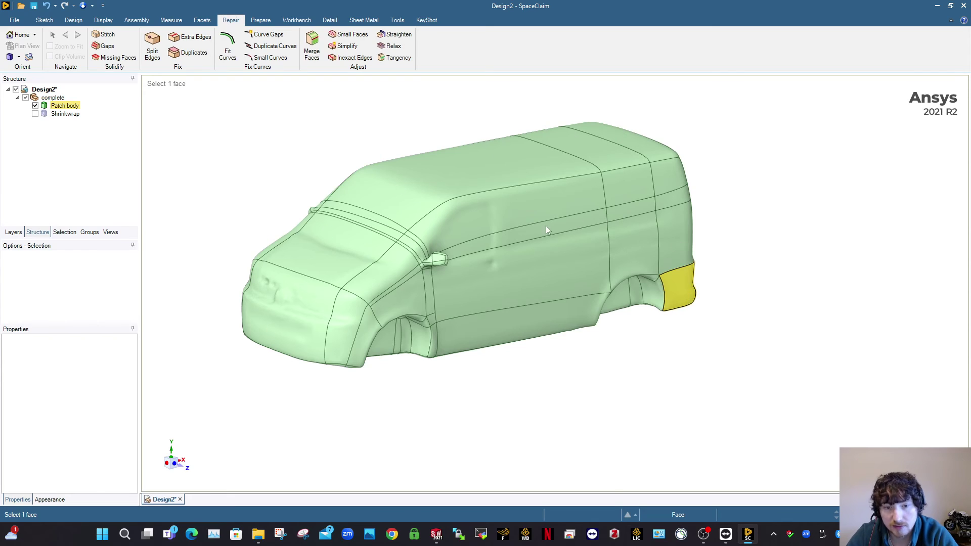
middle_drag(526, 228, 405, 250)
middle_drag(509, 323, 589, 336)
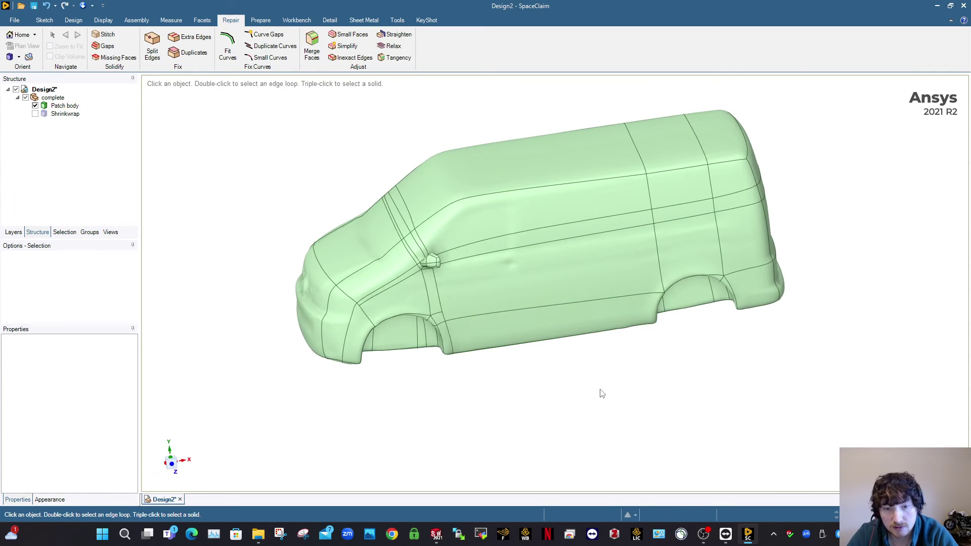
ctrl+middle_drag(556, 303, 476, 312)
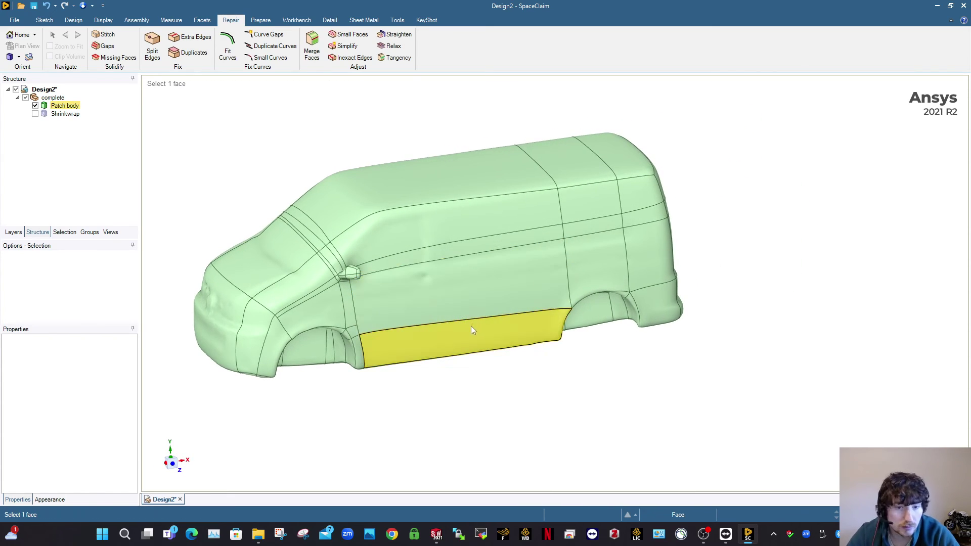
click(476, 330)
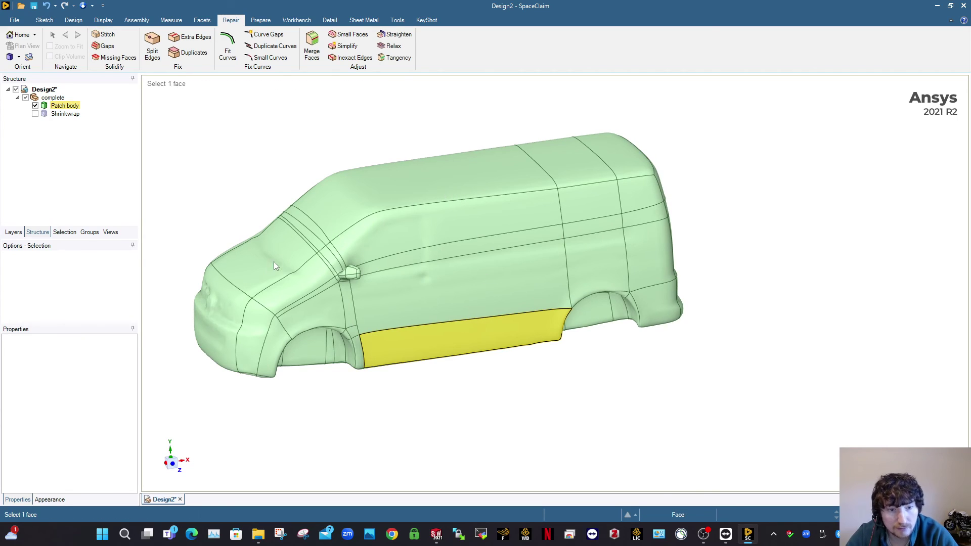
key(Escape)
click(657, 304)
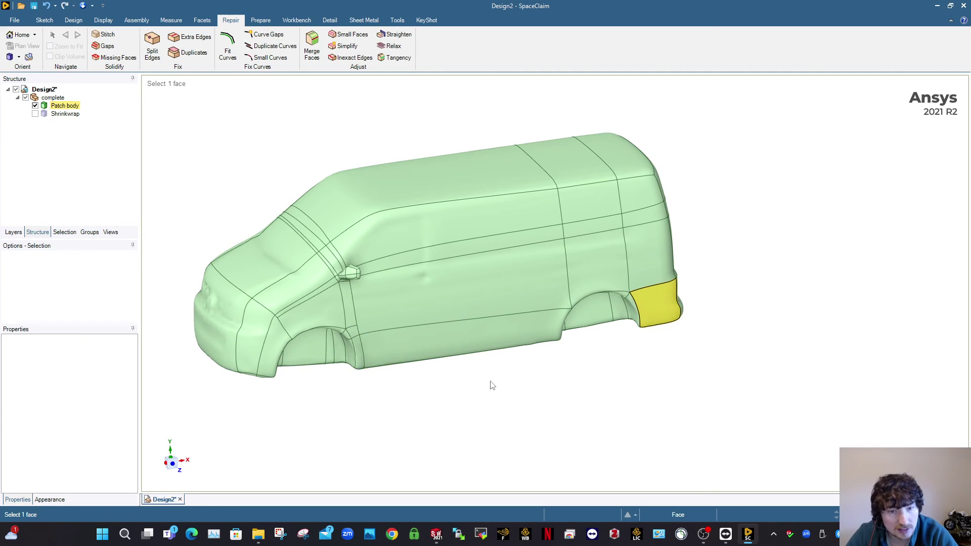
key(Escape)
scroll(363, 276, up, 3)
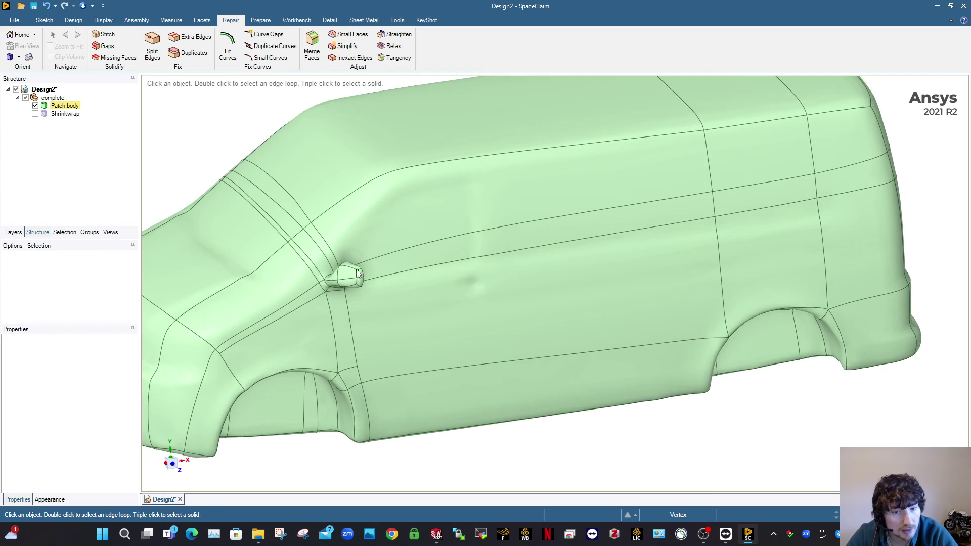
scroll(389, 345, down, 3)
click(390, 344)
key(Escape)
click(351, 272)
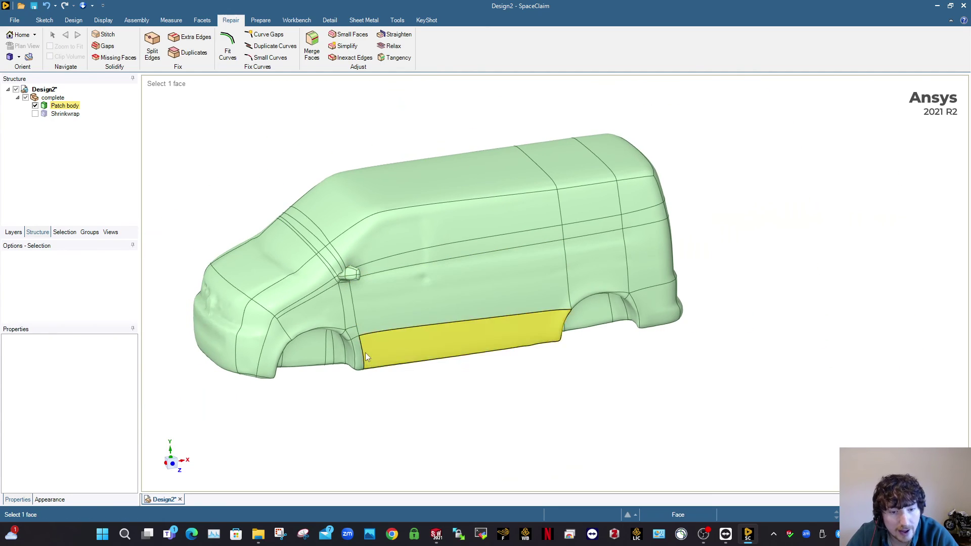
middle_drag(365, 353, 383, 315)
middle_drag(296, 373, 305, 348)
ctrl+middle_drag(305, 348, 333, 314)
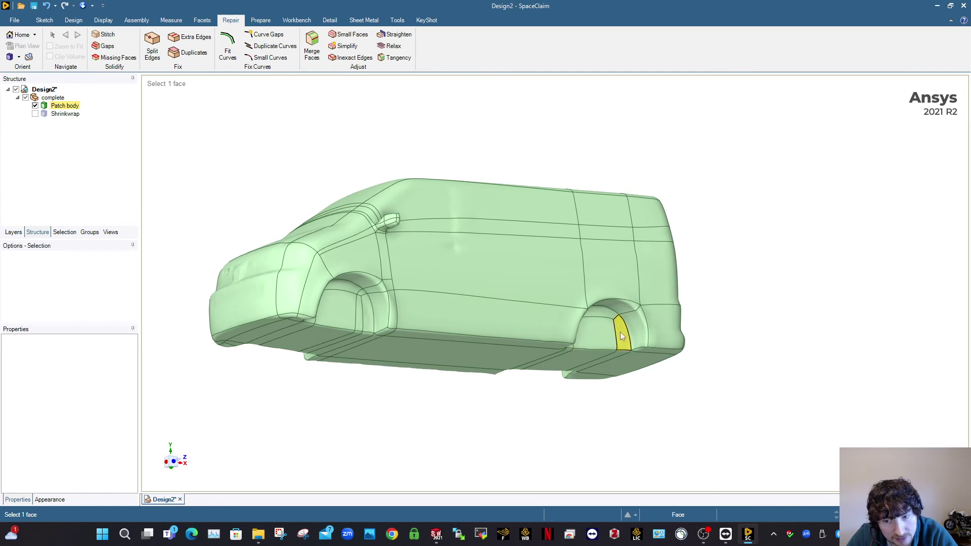
middle_drag(606, 333, 629, 306)
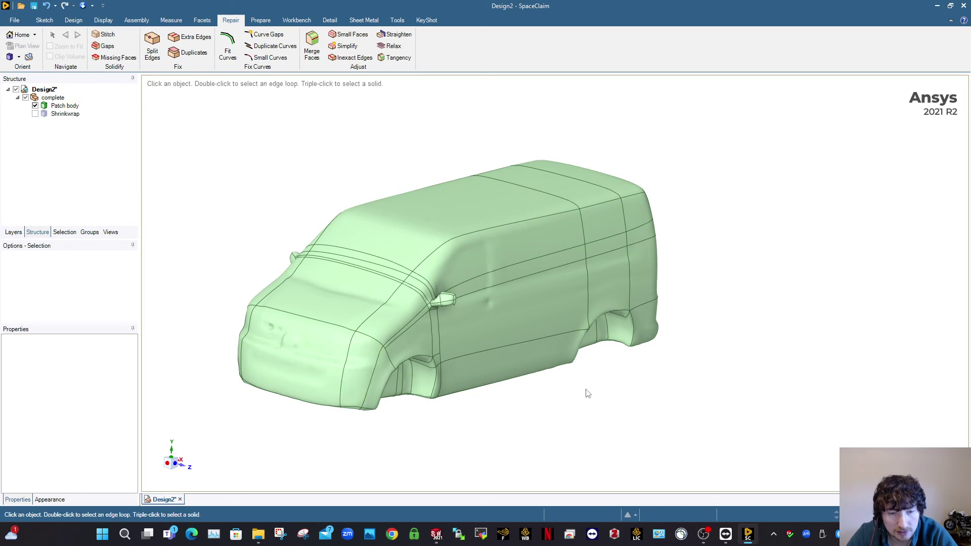
middle_drag(565, 350, 551, 350)
middle_drag(575, 402, 603, 395)
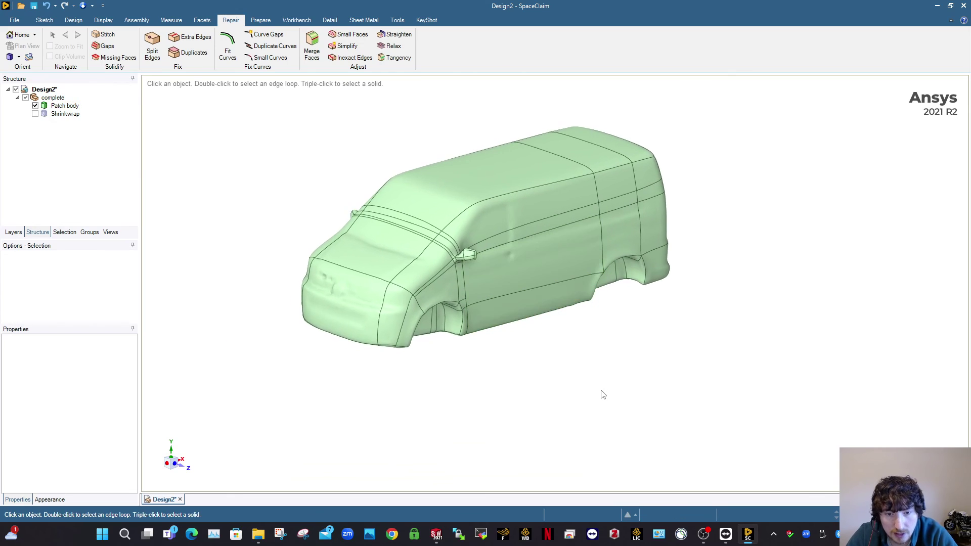